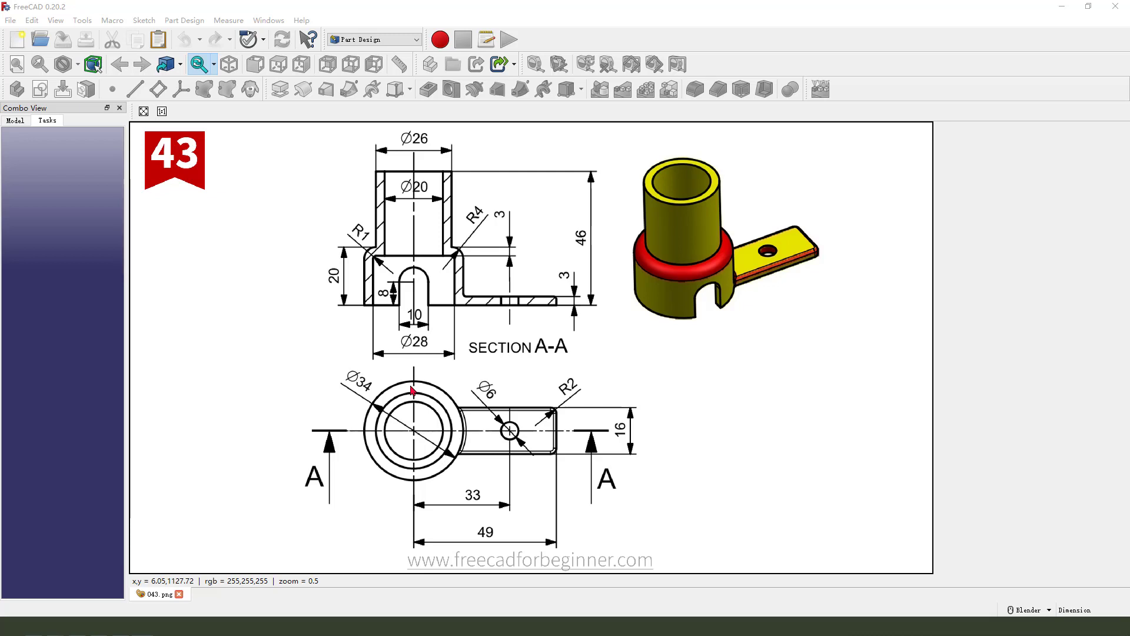
# - Mark up and review the reference drawing before modelling
pyautogui.moveTo(628, 295)
pyautogui.mouseDown()
pyautogui.moveTo(664, 144)
pyautogui.moveTo(794, 166)
pyautogui.moveTo(815, 319)
pyautogui.moveTo(658, 320)
pyautogui.moveTo(633, 297)
pyautogui.mouseUp()
pyautogui.moveTo(494, 288)
pyautogui.mouseDown()
pyautogui.moveTo(163, 166)
pyautogui.moveTo(50, 37)
pyautogui.moveTo(78, 41)
pyautogui.mouseUp()
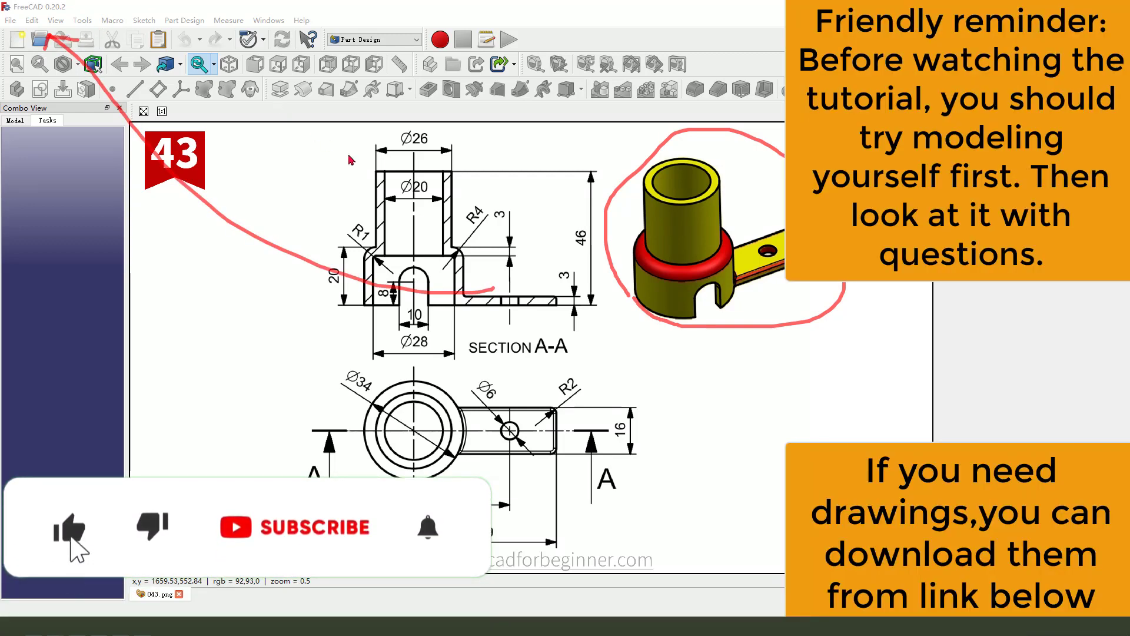
pyautogui.press('e')
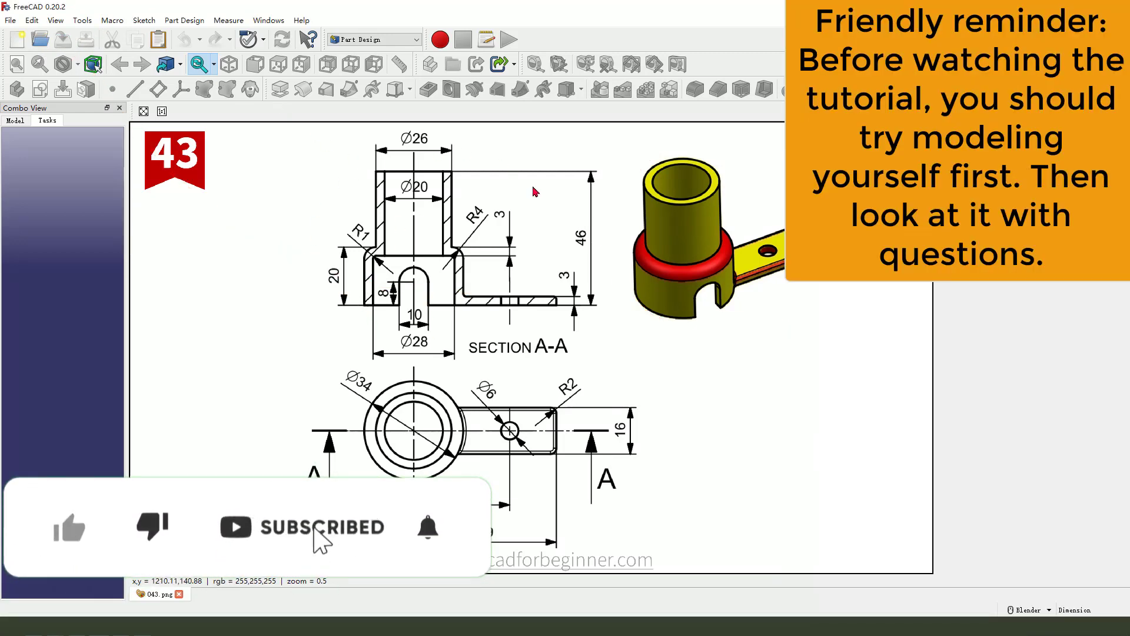
pyautogui.moveTo(342, 193)
pyautogui.mouseDown()
pyautogui.moveTo(574, 515)
pyautogui.moveTo(319, 260)
pyautogui.mouseUp()
pyautogui.moveTo(544, 380); pyautogui.dragTo(604, 405)
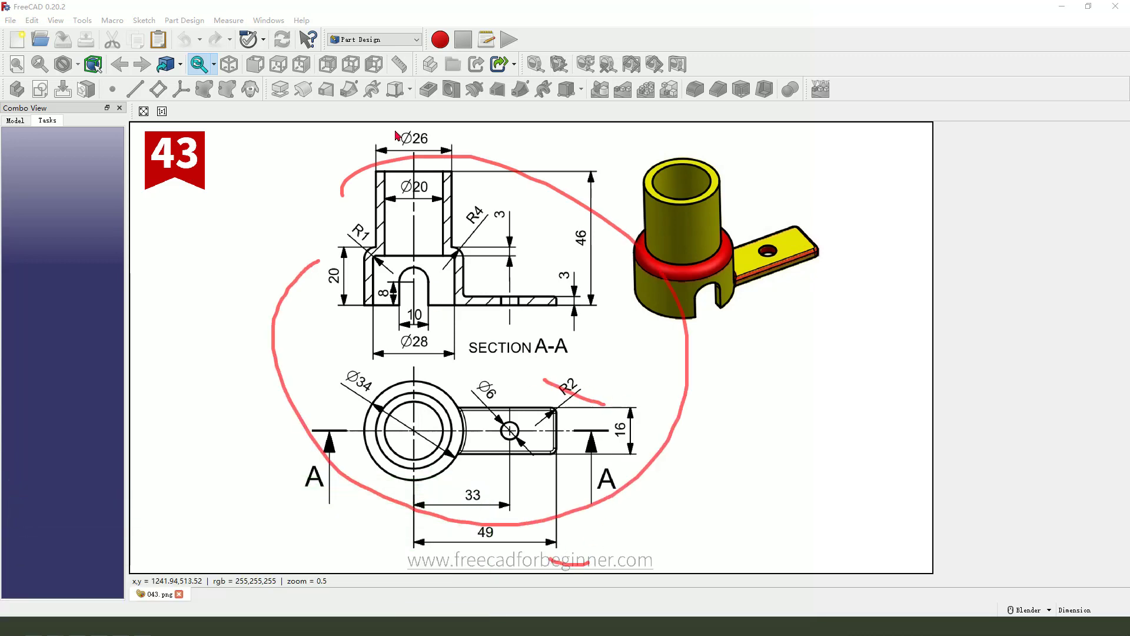
pyautogui.press('e')
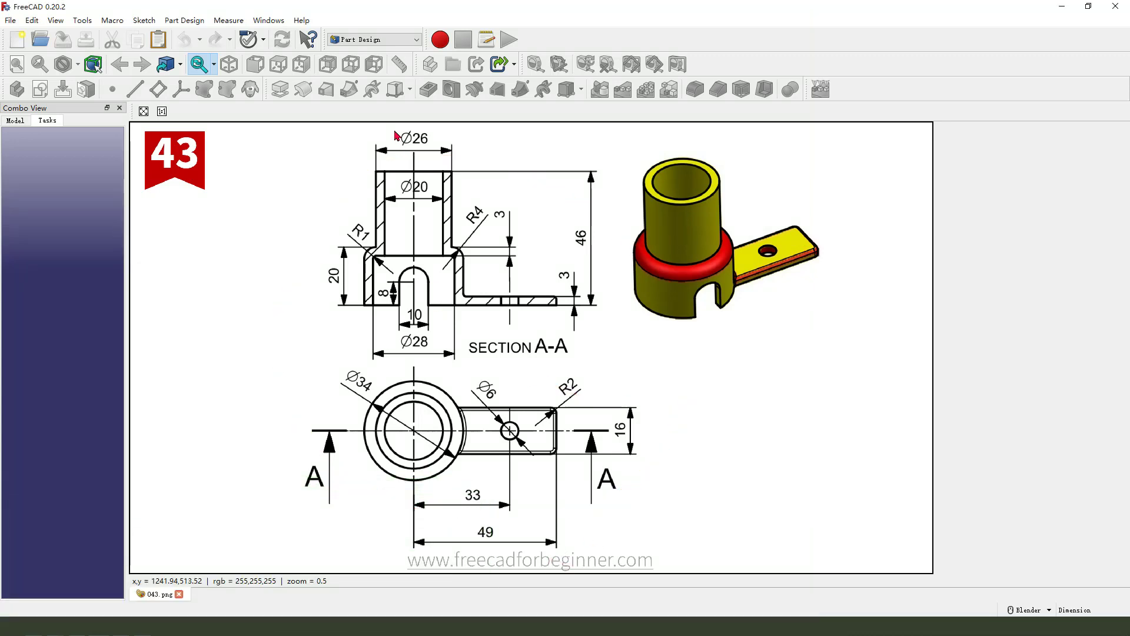
# - Create a new document tiled beside the drawing, add a body, and start a sketch
pyautogui.click(20, 43)
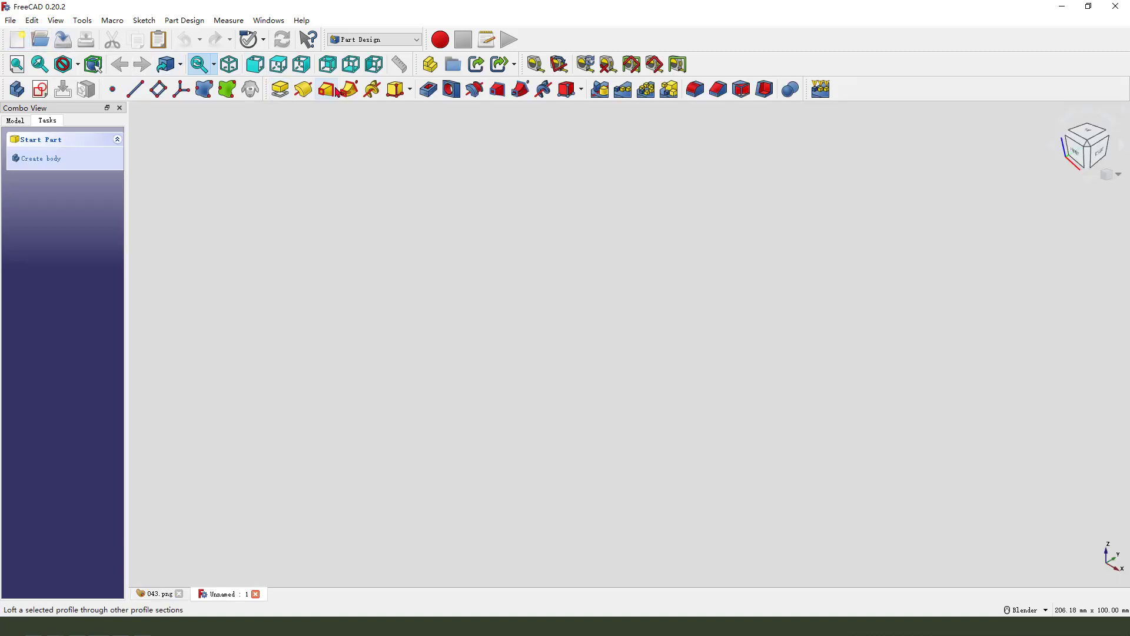
pyautogui.click(274, 21)
pyautogui.click(283, 66)
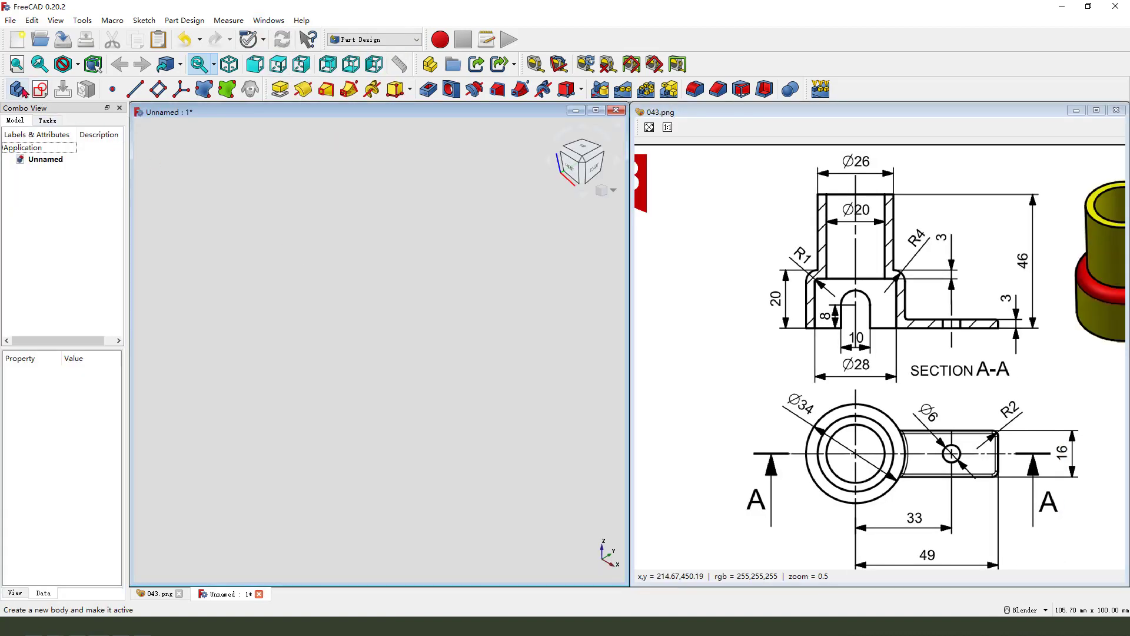
pyautogui.click(17, 89)
pyautogui.click(43, 91)
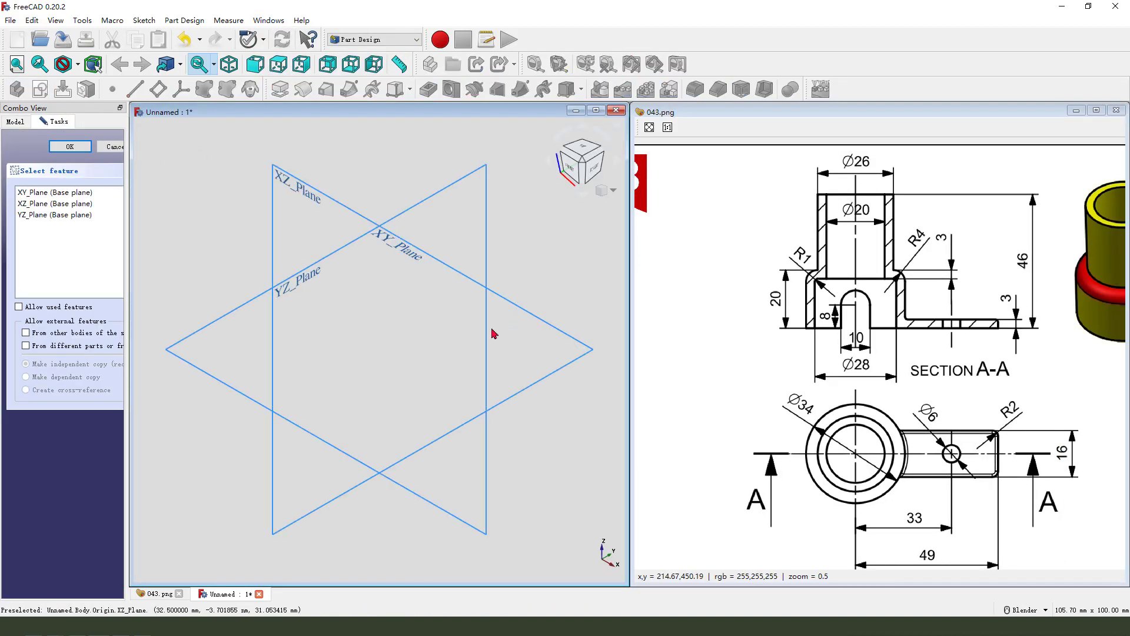
# - Highlight dimensions on the reference drawing while the sketch plane choice is pending
pyautogui.click(834, 405)
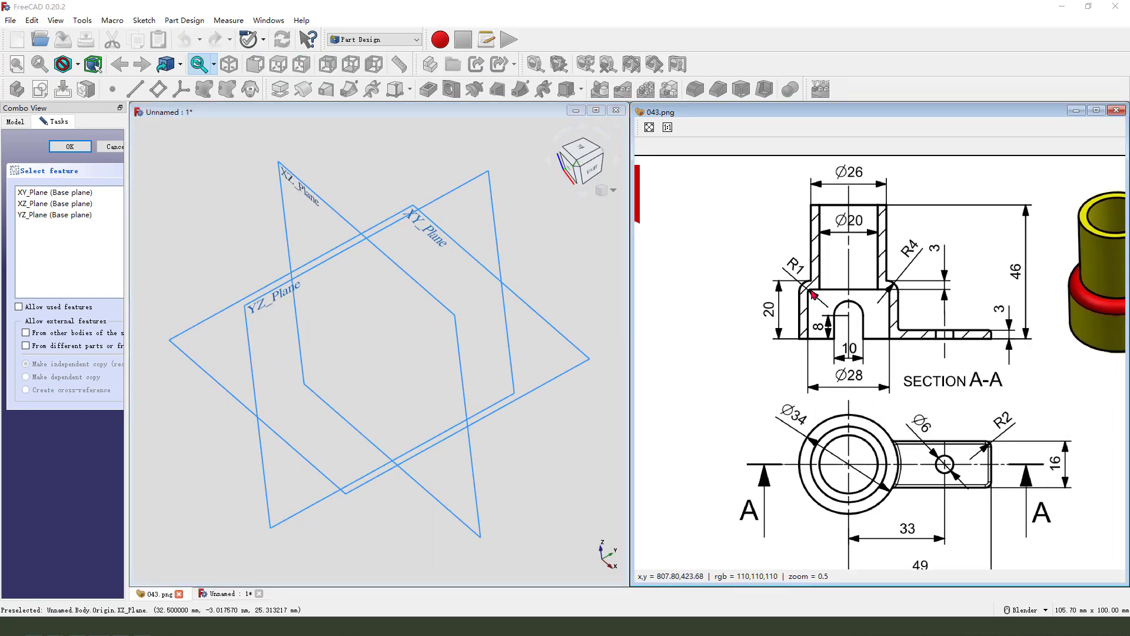
pyautogui.hotkey('ctrl', '2')
pyautogui.moveTo(795, 279)
pyautogui.mouseDown()
pyautogui.moveTo(896, 280)
pyautogui.moveTo(894, 355)
pyautogui.moveTo(794, 354)
pyautogui.moveTo(799, 279)
pyautogui.mouseUp()
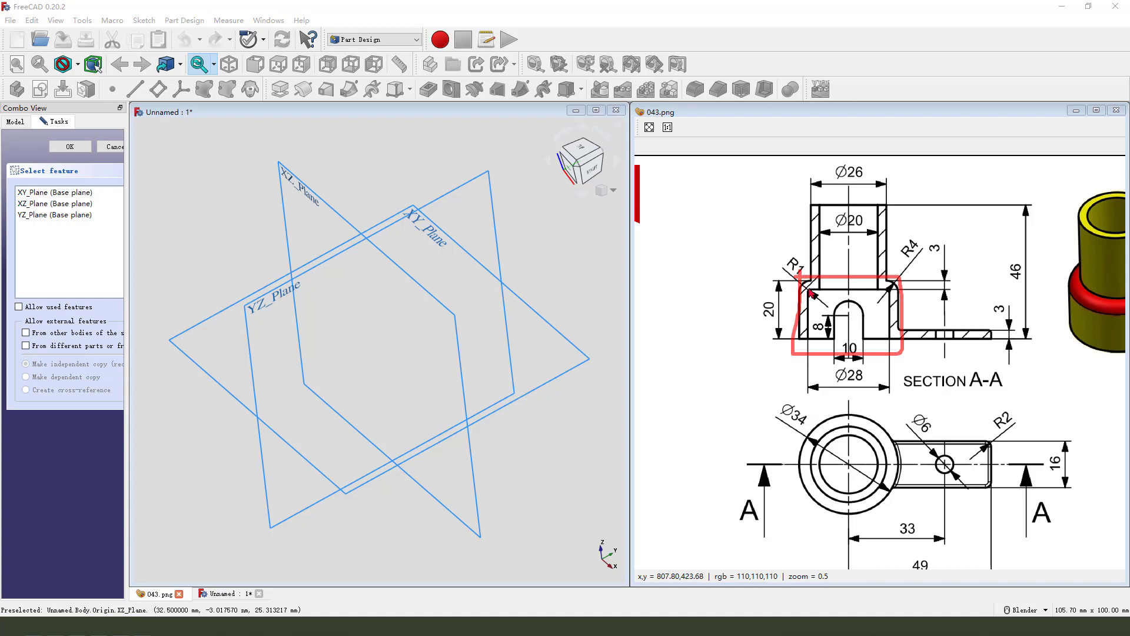
pyautogui.moveTo(799, 400)
pyautogui.mouseDown()
pyautogui.moveTo(777, 413)
pyautogui.moveTo(793, 429)
pyautogui.moveTo(811, 410)
pyautogui.mouseUp()
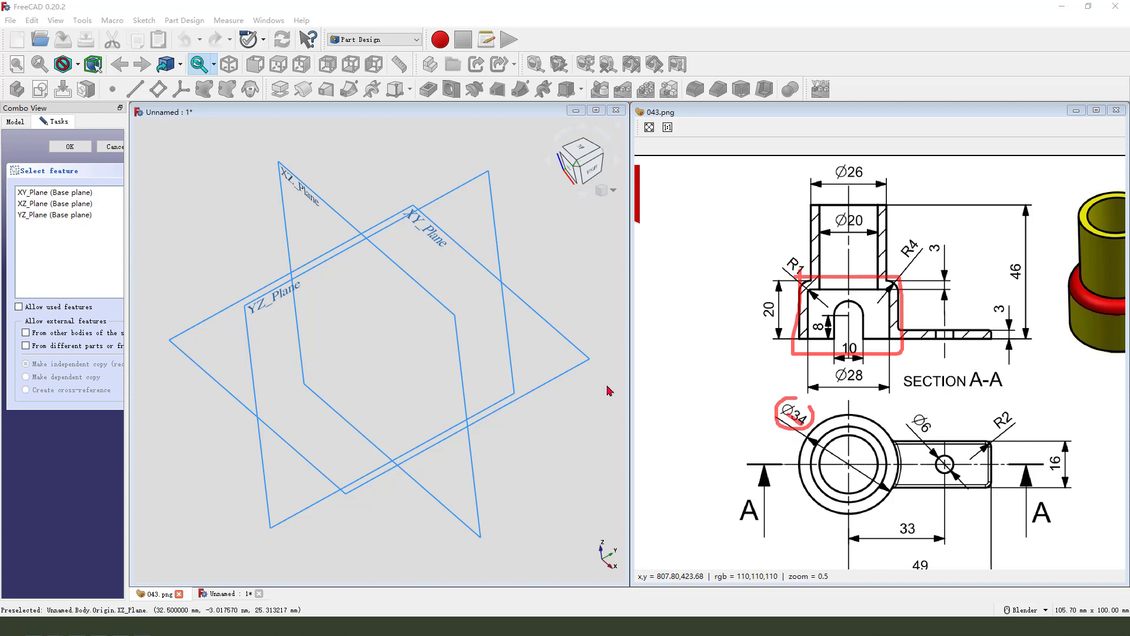
pyautogui.moveTo(424, 196)
pyautogui.mouseDown()
pyautogui.moveTo(390, 211)
pyautogui.moveTo(450, 236)
pyautogui.moveTo(414, 236)
pyautogui.mouseUp()
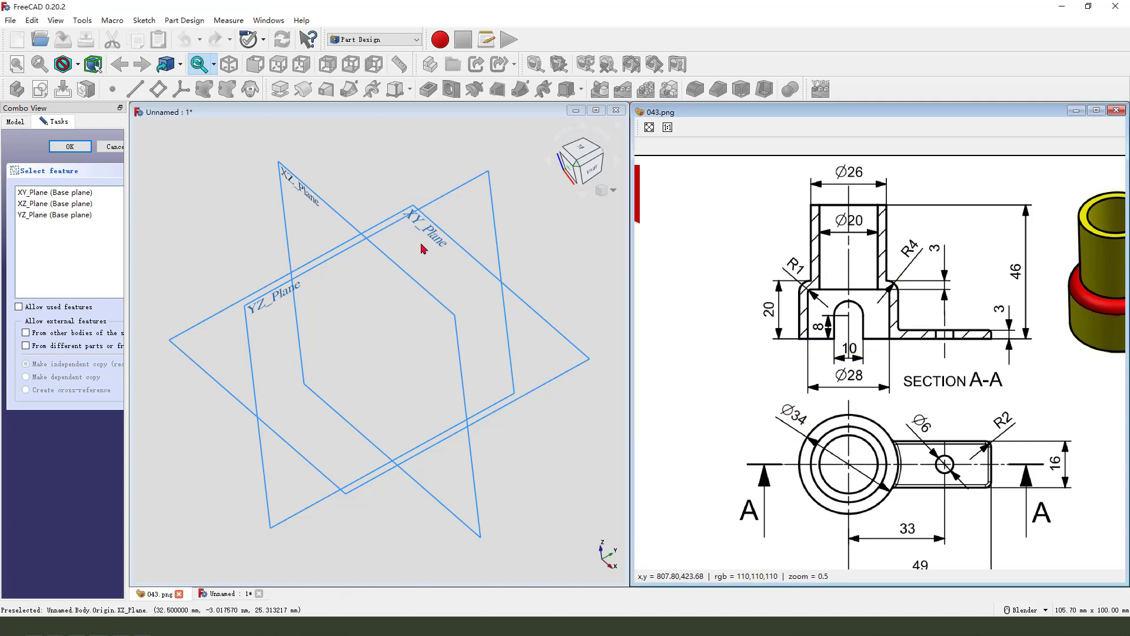
# - On XY_Plane, draw an origin-centred circle constrained to Ø34 mm, then close the sketch
pyautogui.click(419, 230)
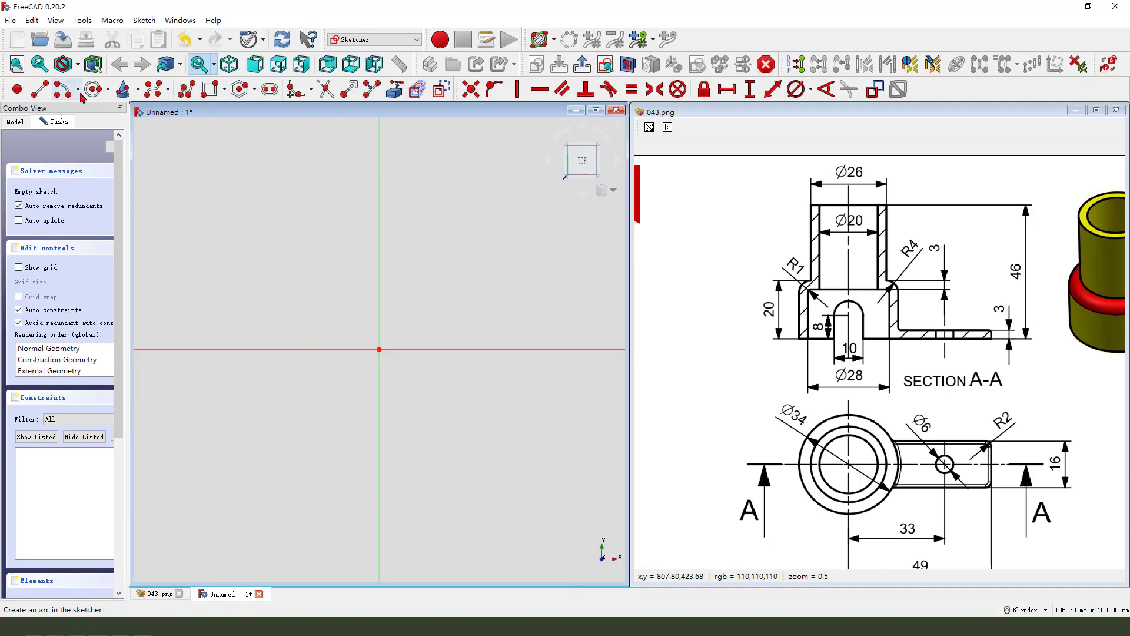
pyautogui.click(93, 89)
pyautogui.click(380, 350)
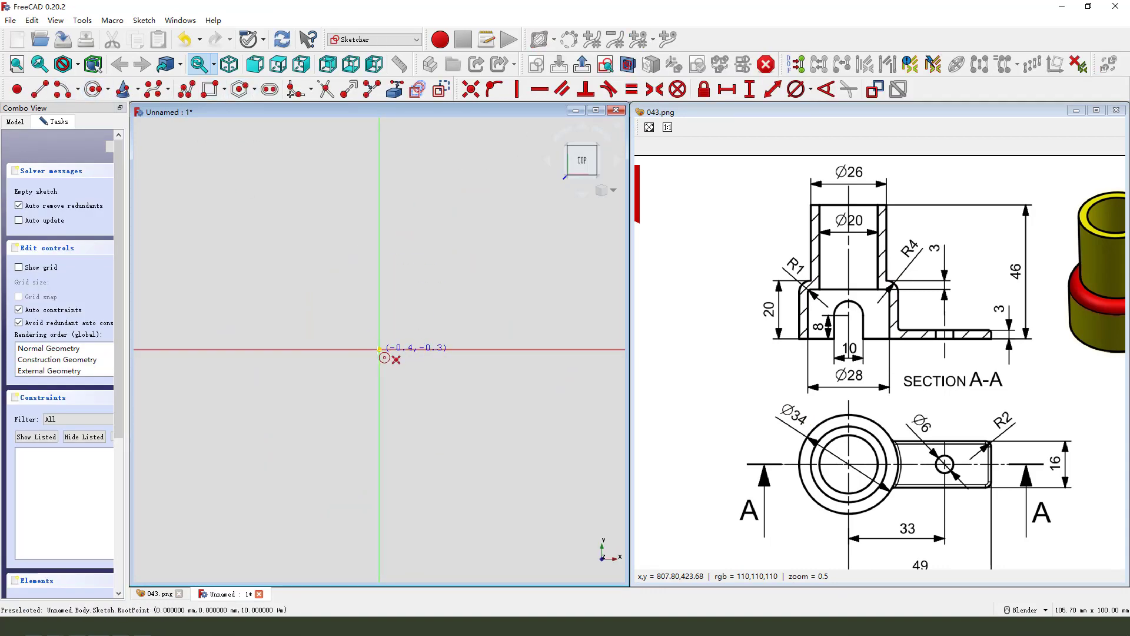
pyautogui.click(429, 383)
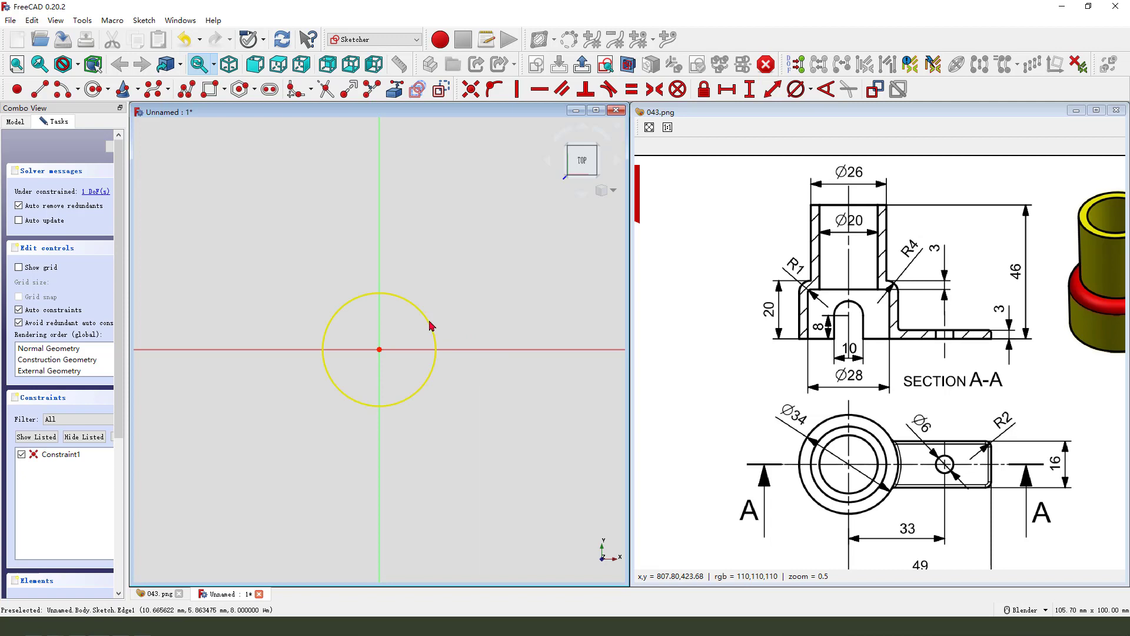
pyautogui.click(432, 323)
pyautogui.click(795, 89)
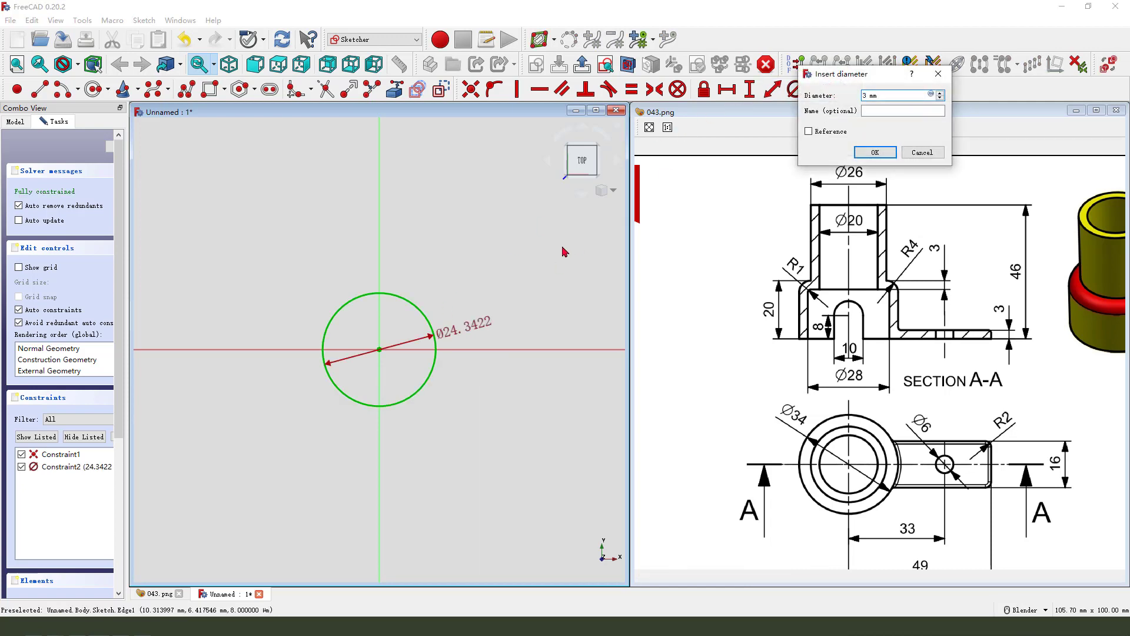
pyautogui.press('Return')
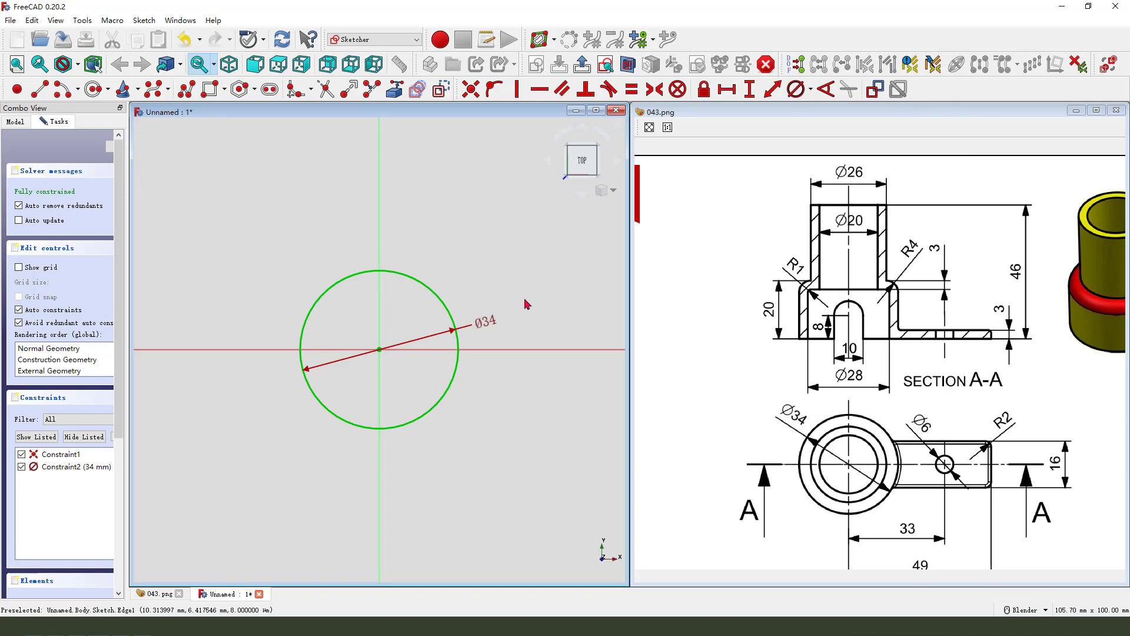
pyautogui.moveTo(487, 321); pyautogui.dragTo(498, 292)
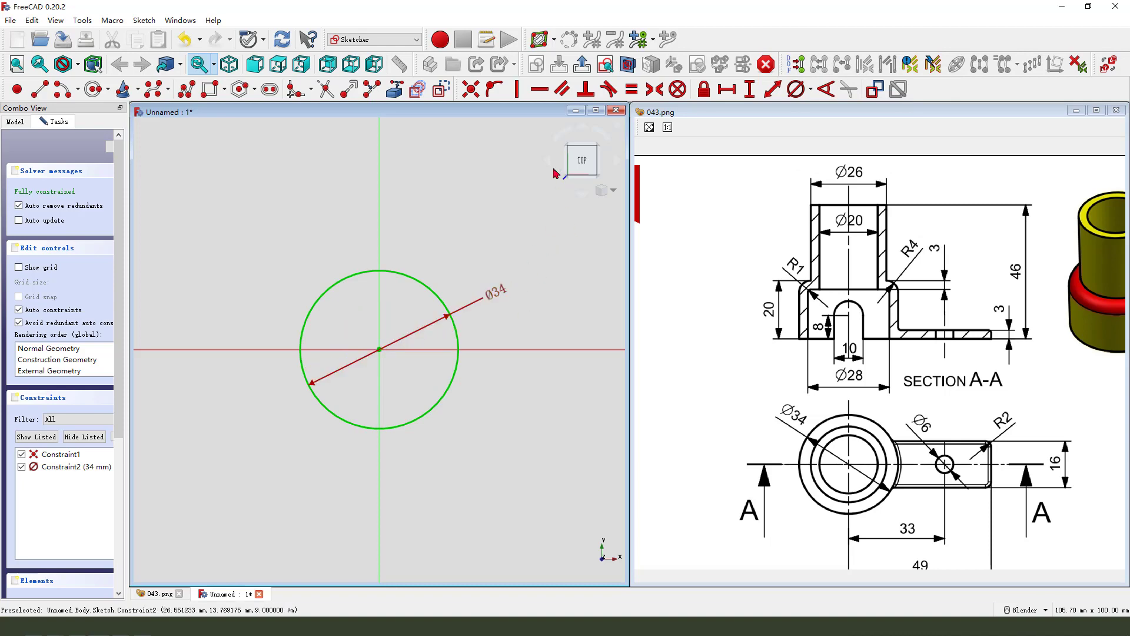
pyautogui.click(583, 65)
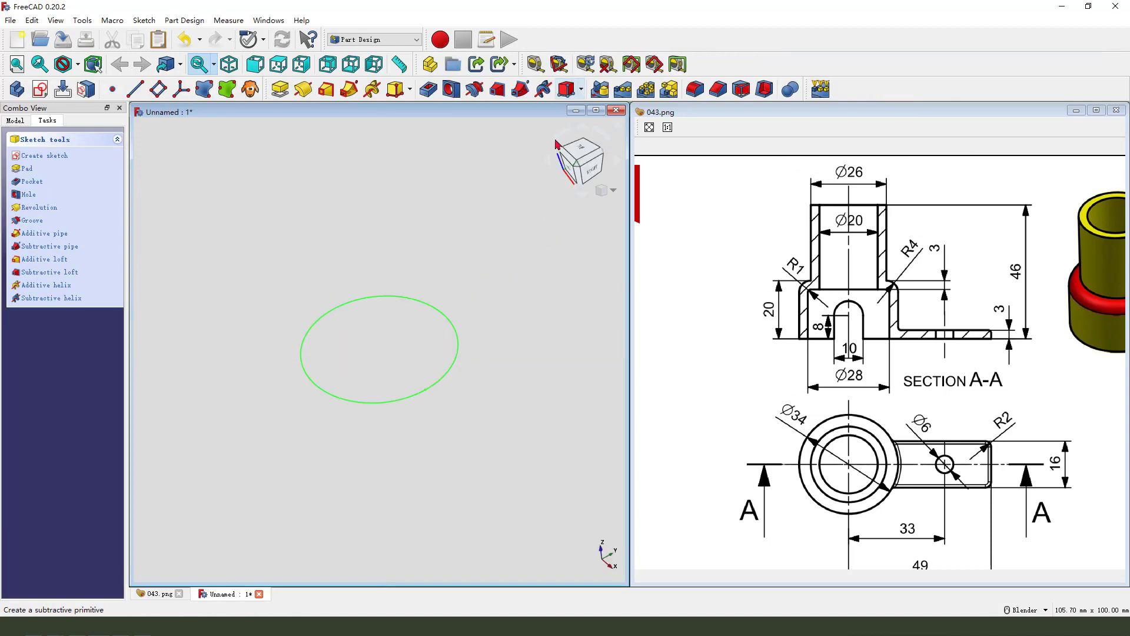
# - Pad the Ø34 circle sketch 20 mm into a solid cylinder
pyautogui.click(280, 89)
pyautogui.moveTo(778, 290)
pyautogui.mouseDown()
pyautogui.moveTo(749, 300)
pyautogui.moveTo(754, 326)
pyautogui.mouseUp()
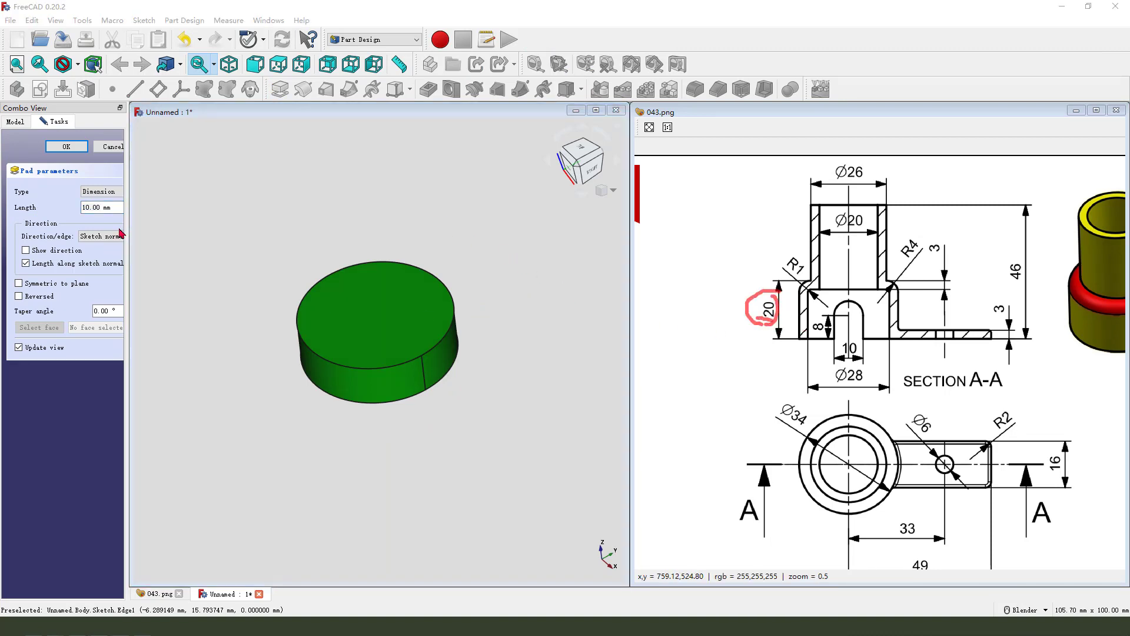
pyautogui.click(102, 205)
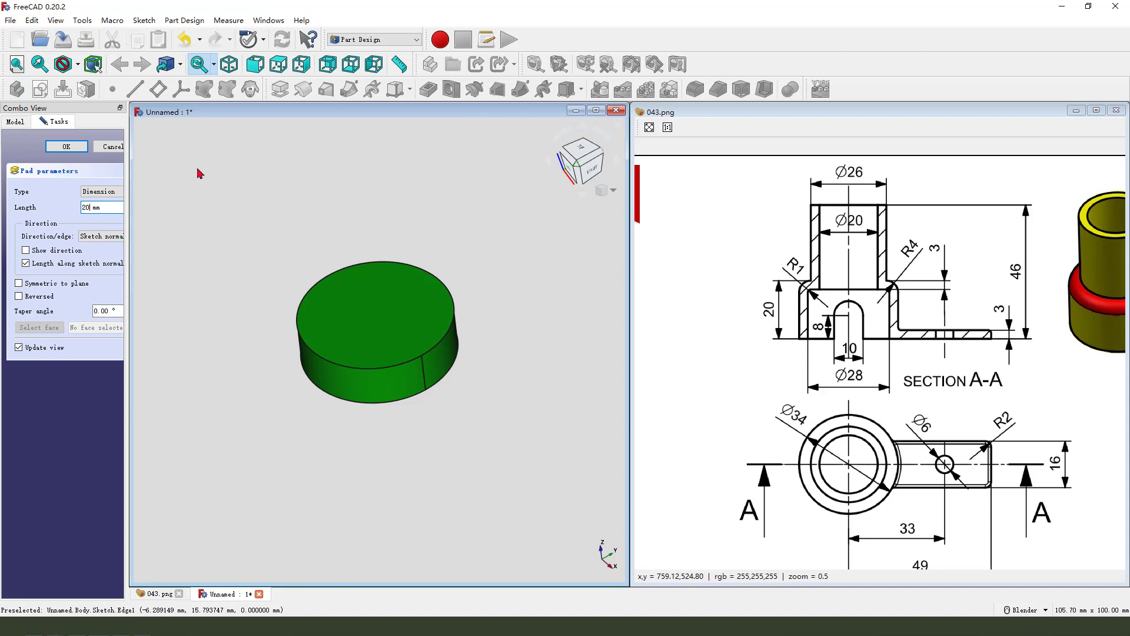
pyautogui.write('20')
pyautogui.click(66, 146)
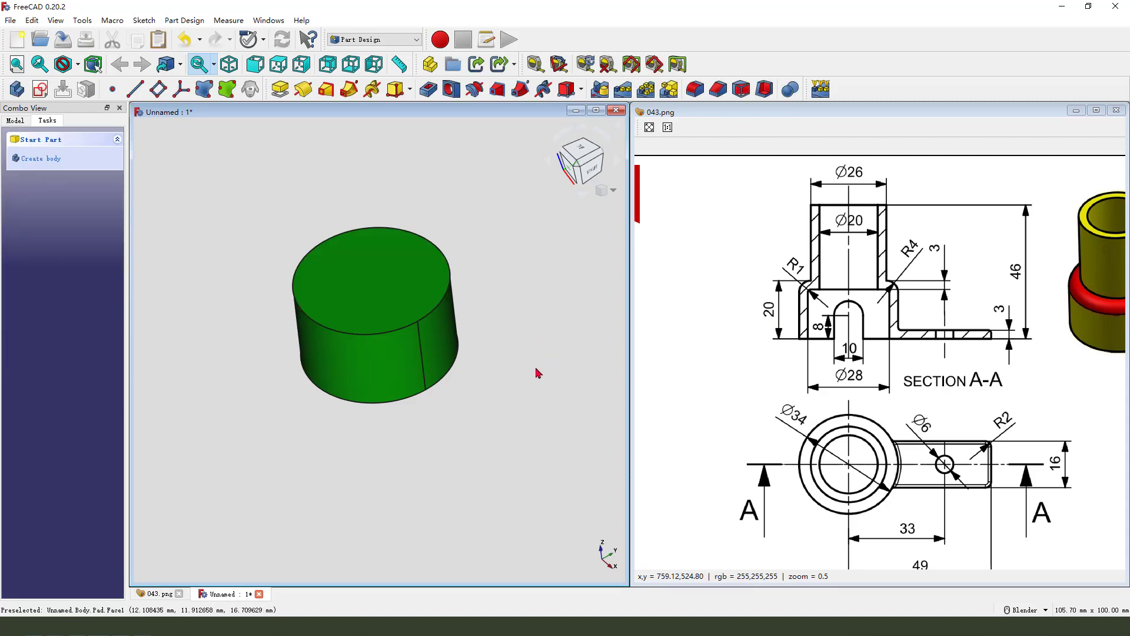
pyautogui.moveTo(863, 156)
pyautogui.mouseDown()
pyautogui.moveTo(828, 174)
pyautogui.moveTo(874, 185)
pyautogui.moveTo(836, 190)
pyautogui.moveTo(863, 188)
pyautogui.mouseUp()
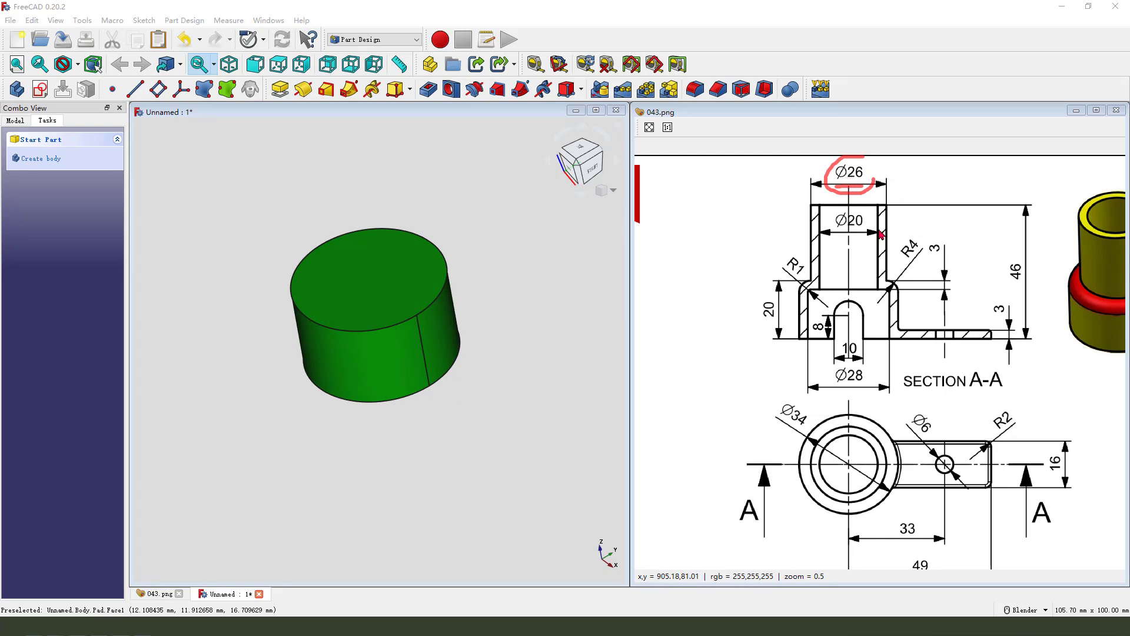
pyautogui.moveTo(1023, 263)
pyautogui.mouseDown()
pyautogui.moveTo(1002, 283)
pyautogui.moveTo(1020, 277)
pyautogui.mouseUp()
# - Sketch on XY_Plane in section view an origin-centred circle constrained to Ø26 mm
pyautogui.click(40, 88)
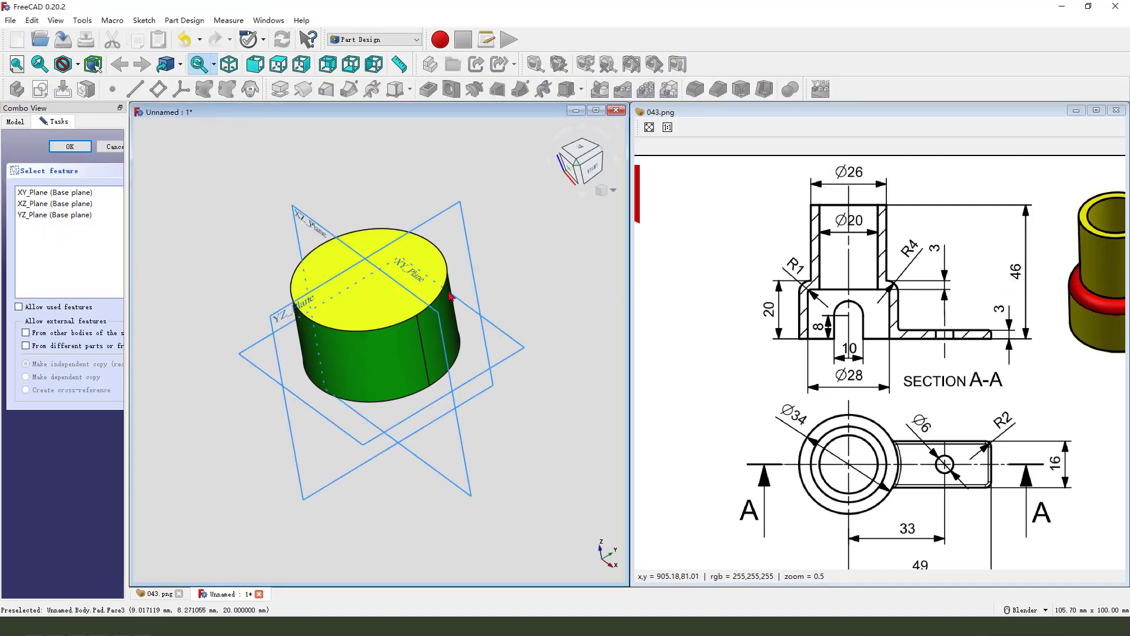
pyautogui.click(497, 329)
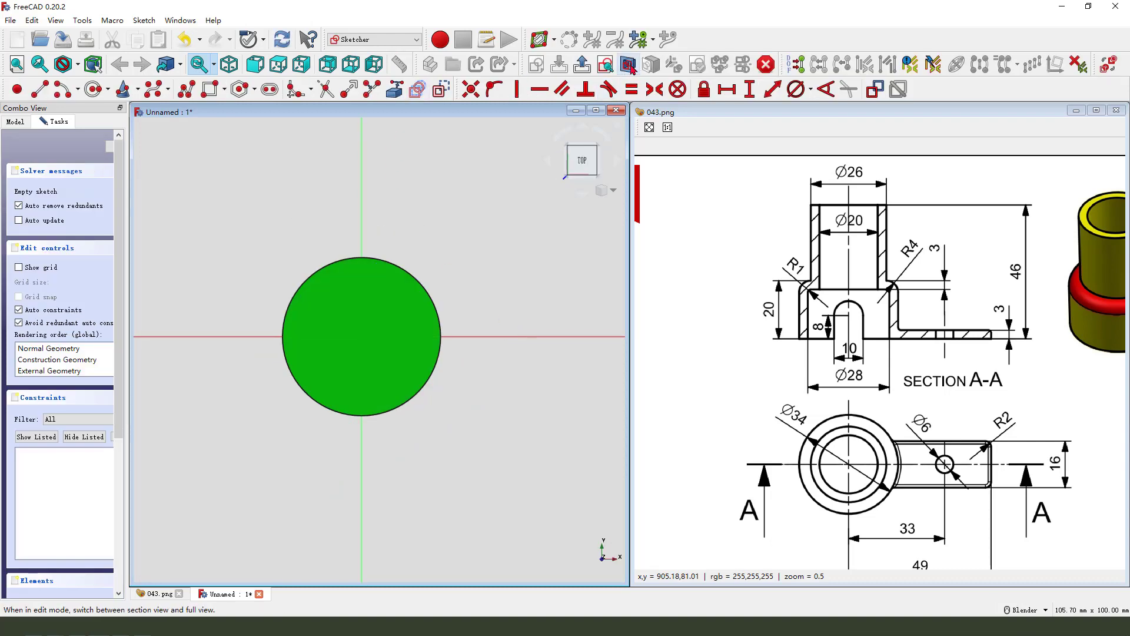
pyautogui.click(628, 66)
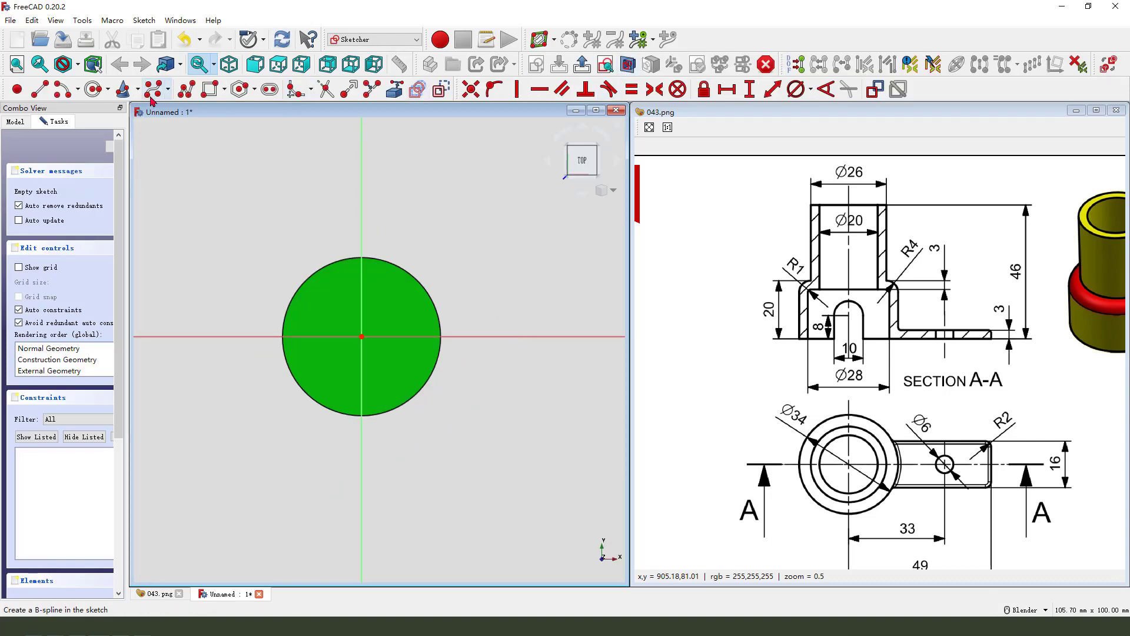
pyautogui.click(94, 91)
pyautogui.click(361, 336)
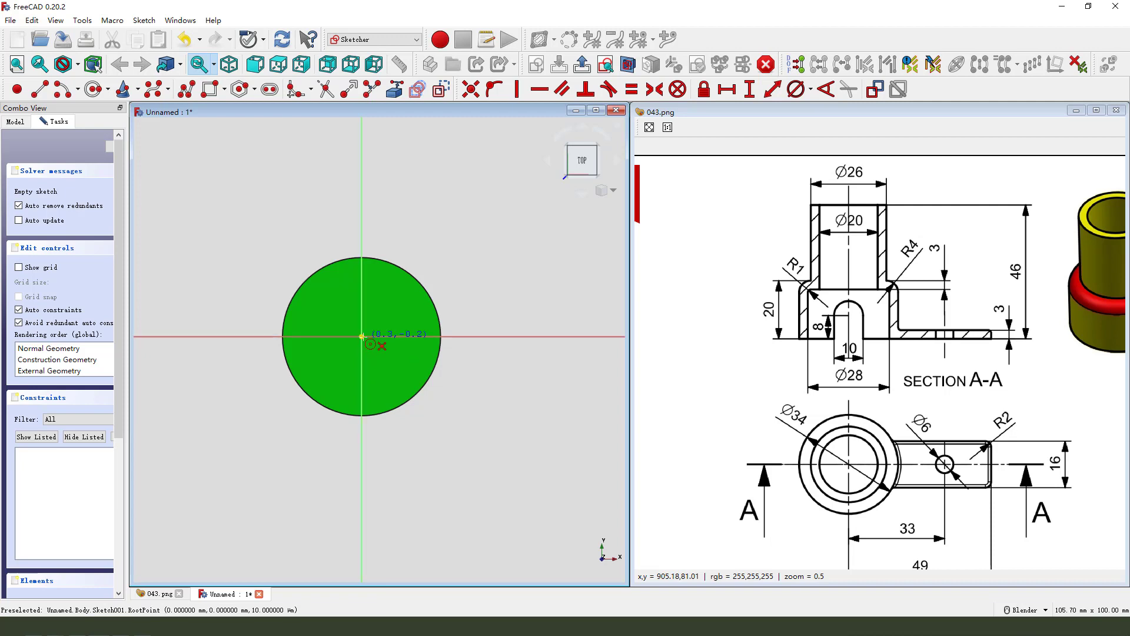
pyautogui.click(382, 359)
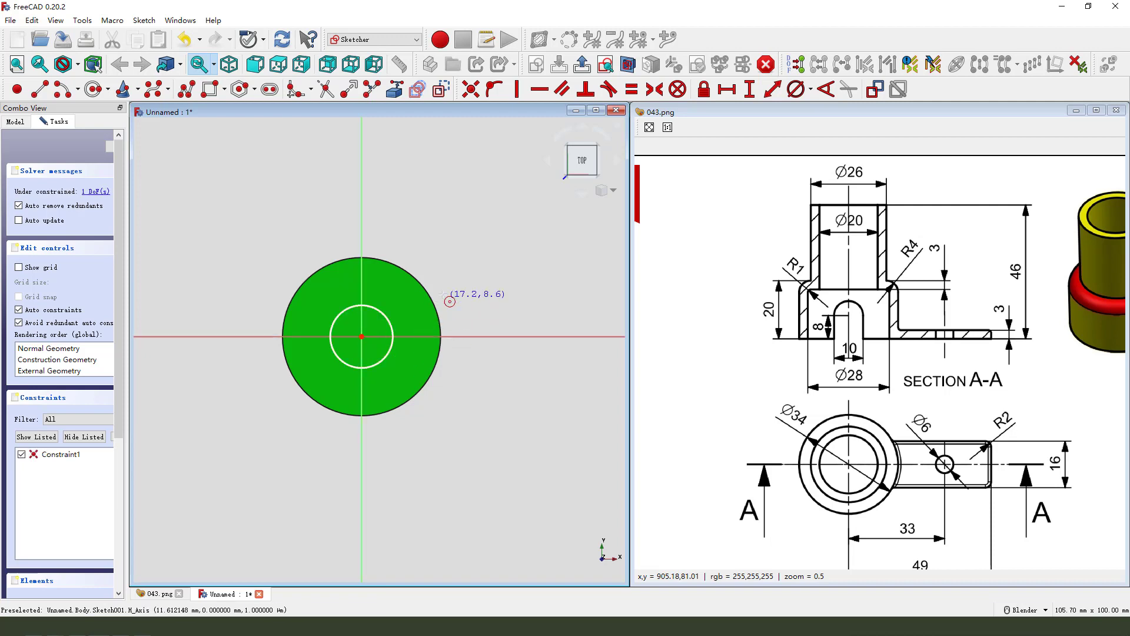
pyautogui.click(392, 328)
pyautogui.click(795, 88)
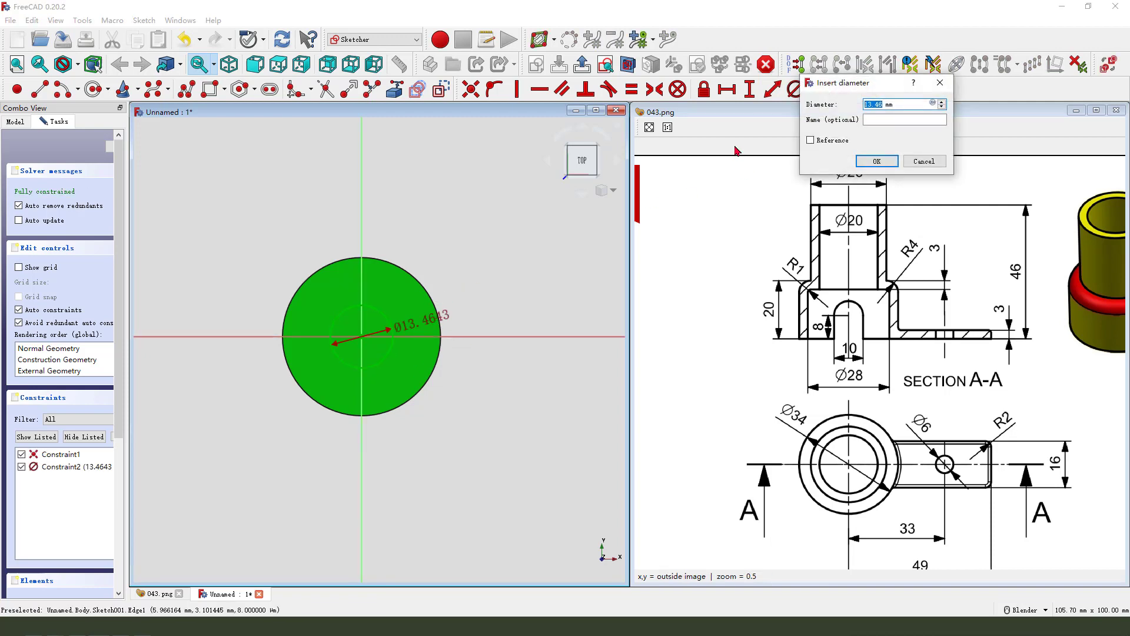
pyautogui.write('26')
pyautogui.press('Return')
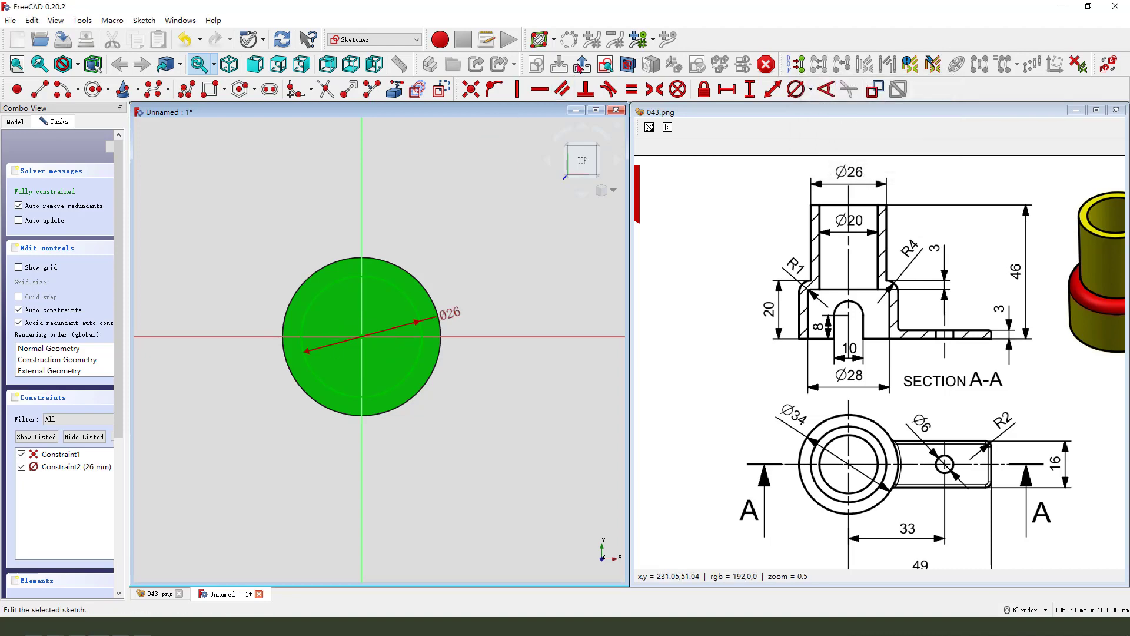
pyautogui.press('Escape')
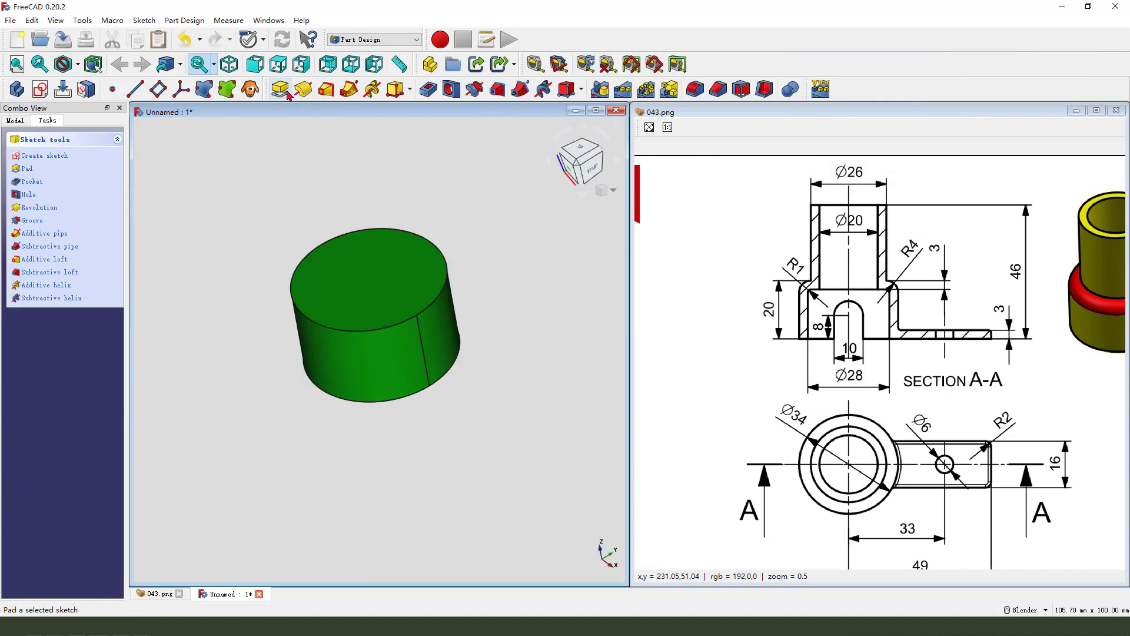
# - Pad the Ø26 circle 46 mm to form the tall upper cylinder
pyautogui.click(281, 89)
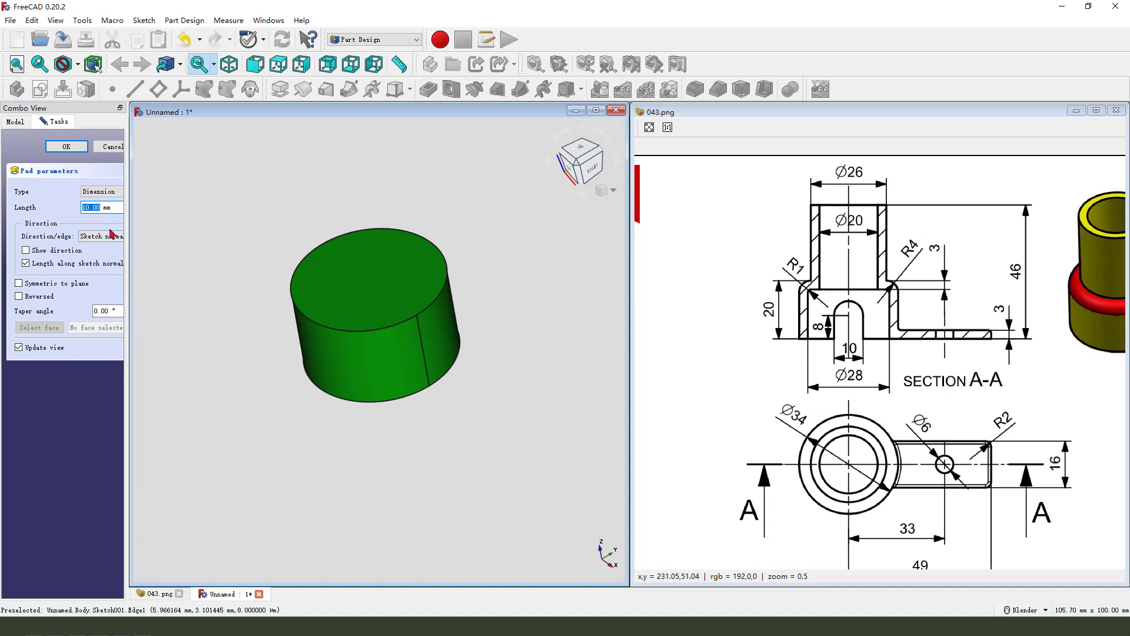
pyautogui.write('46')
pyautogui.press('Return')
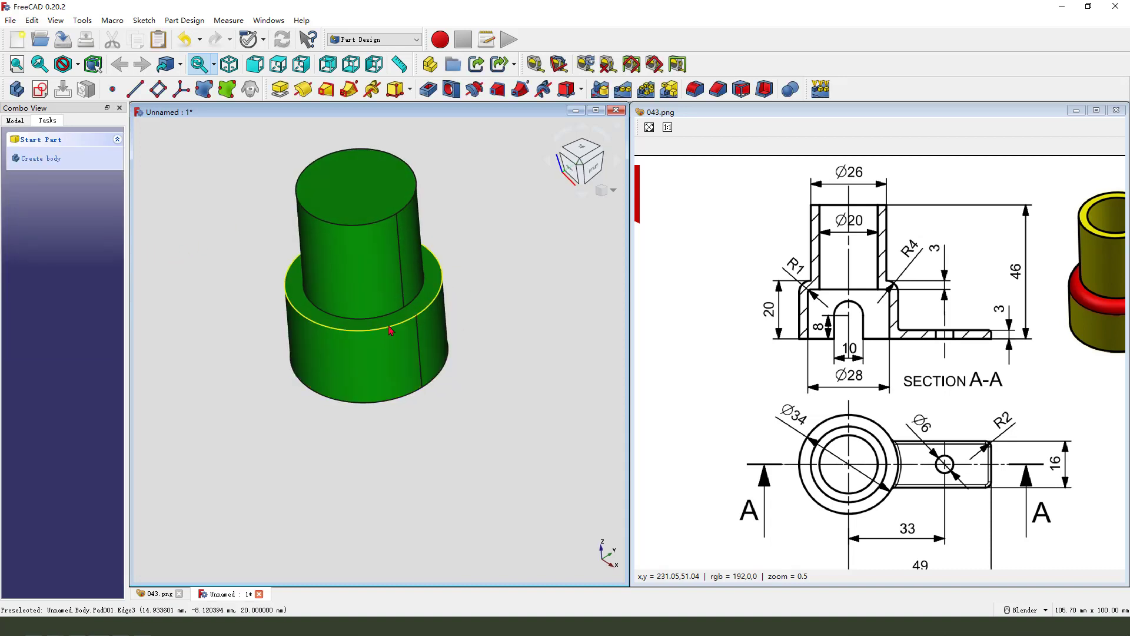
# - Review the Ø6, 49, 16 and 3 dimensions on the drawing, then start an XY_Plane sketch
pyautogui.click(934, 445)
pyautogui.moveTo(935, 446)
pyautogui.mouseDown()
pyautogui.moveTo(906, 436)
pyautogui.moveTo(958, 438)
pyautogui.moveTo(960, 482)
pyautogui.moveTo(857, 482)
pyautogui.moveTo(854, 431)
pyautogui.mouseUp()
pyautogui.hotkey('ctrl', '2')
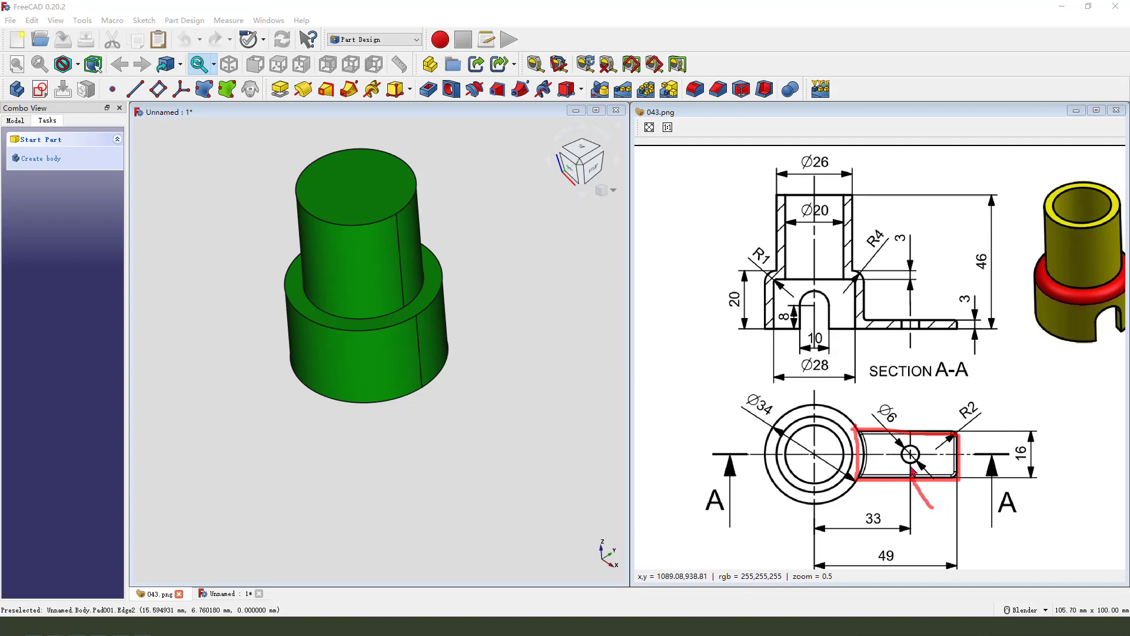
pyautogui.moveTo(900, 488); pyautogui.dragTo(925, 507)
pyautogui.moveTo(891, 550); pyautogui.dragTo(898, 554)
pyautogui.moveTo(1025, 445)
pyautogui.mouseDown()
pyautogui.moveTo(1006, 467)
pyautogui.moveTo(1025, 448)
pyautogui.mouseUp()
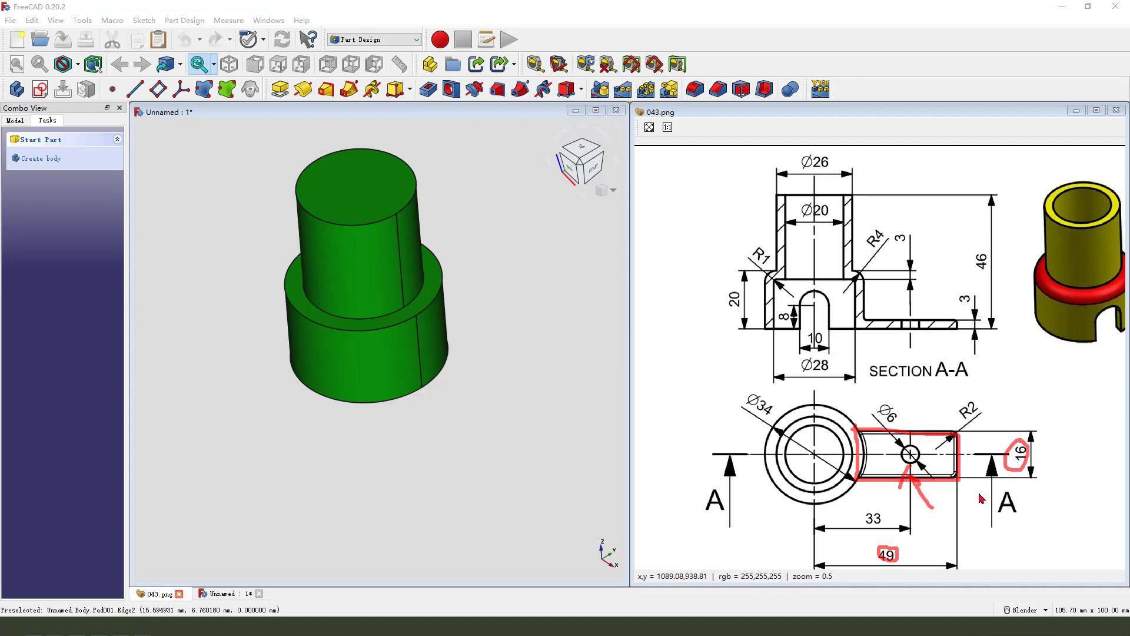
pyautogui.moveTo(970, 287)
pyautogui.mouseDown()
pyautogui.moveTo(952, 303)
pyautogui.moveTo(981, 288)
pyautogui.mouseUp()
pyautogui.press('Escape')
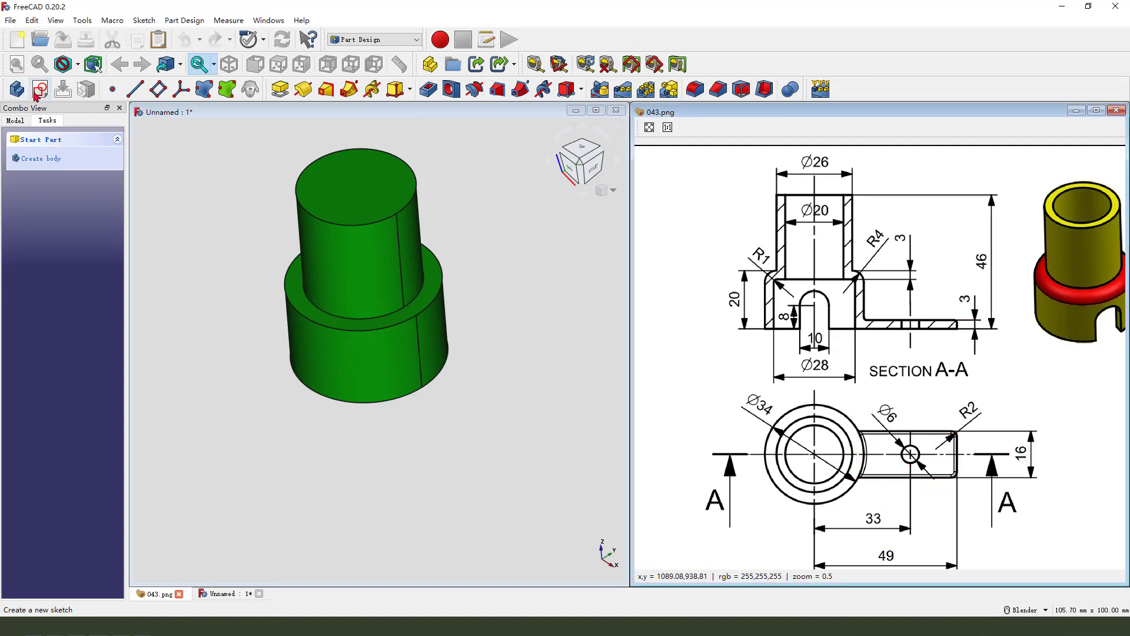
pyautogui.click(40, 90)
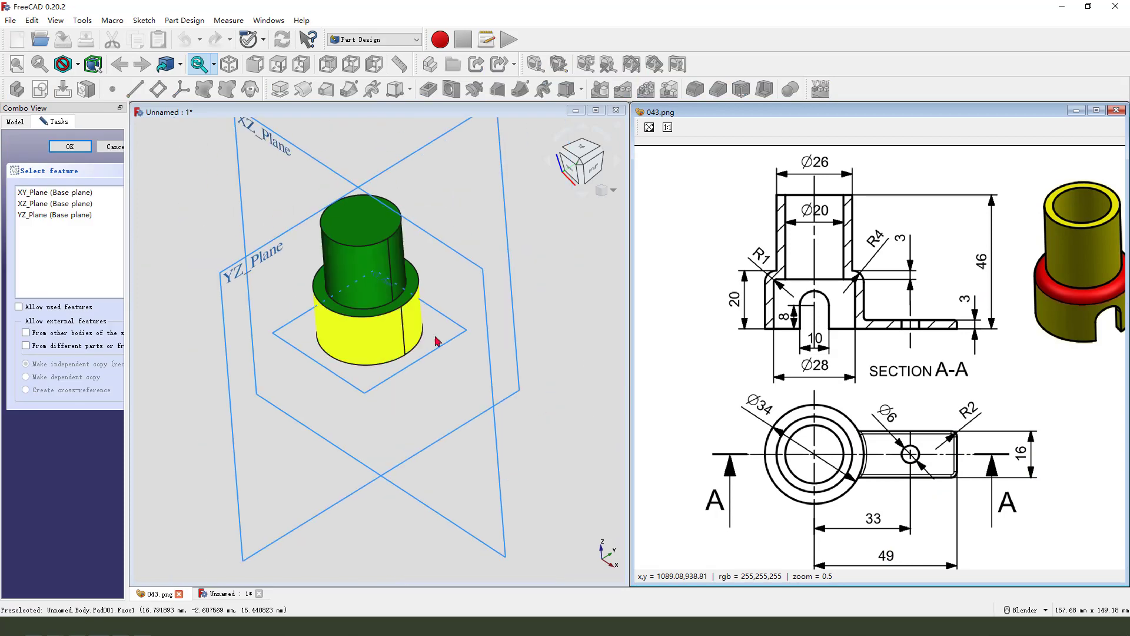
pyautogui.click(448, 317)
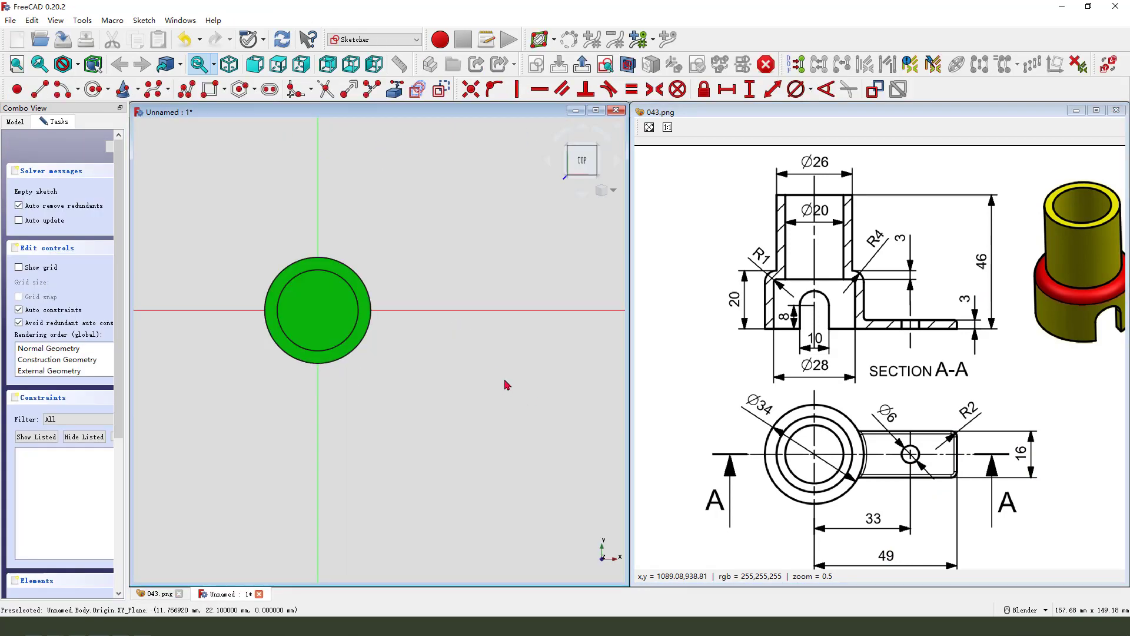
# - In section view, draw a rectangle from the vertical axis, symmetric about the horizontal axis
pyautogui.click(628, 64)
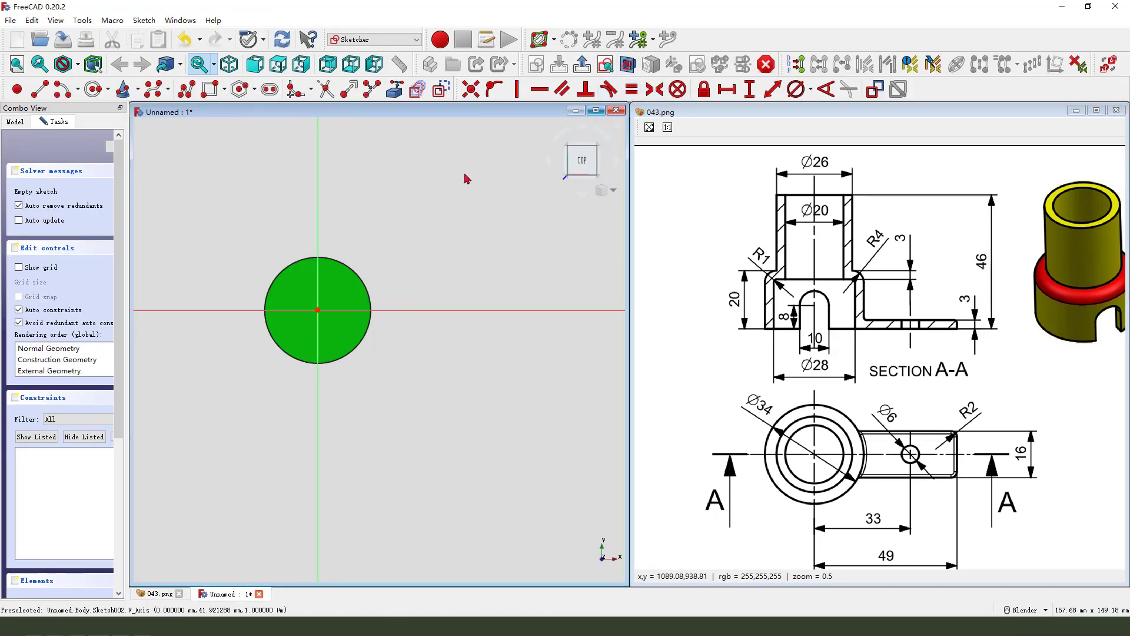
pyautogui.click(210, 89)
pyautogui.click(318, 284)
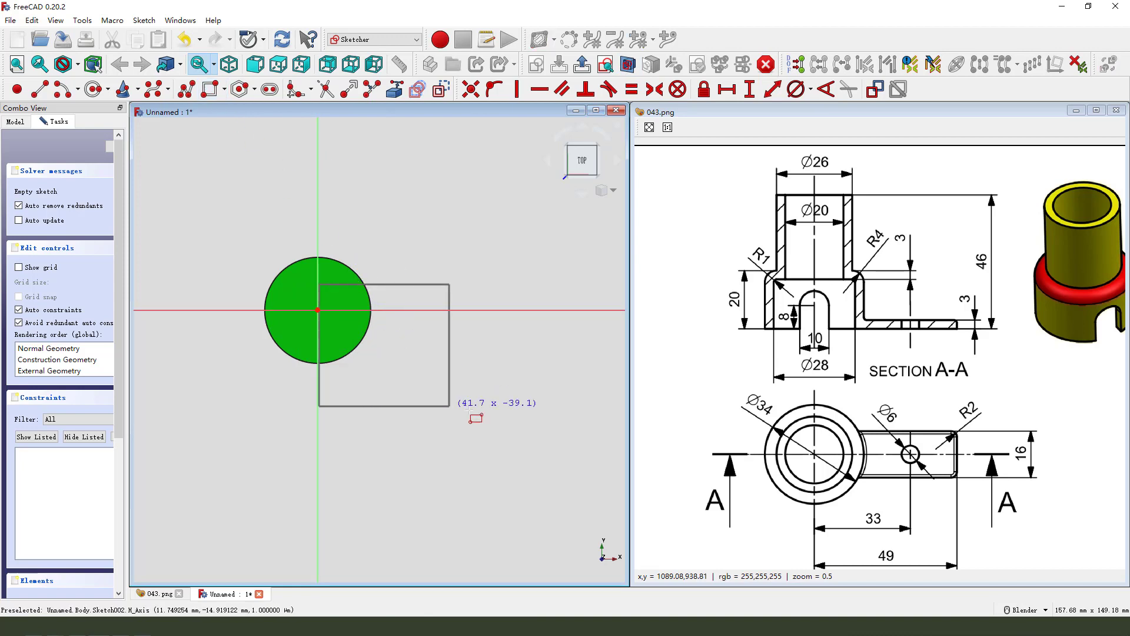
pyautogui.click(550, 396)
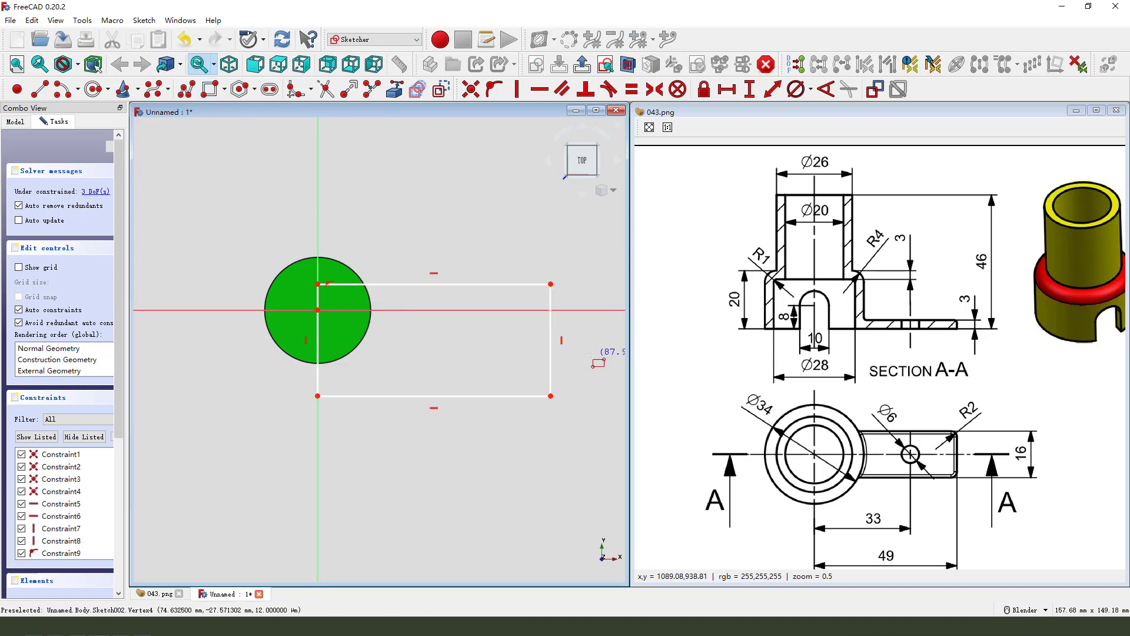
pyautogui.click(550, 284)
pyautogui.click(550, 397)
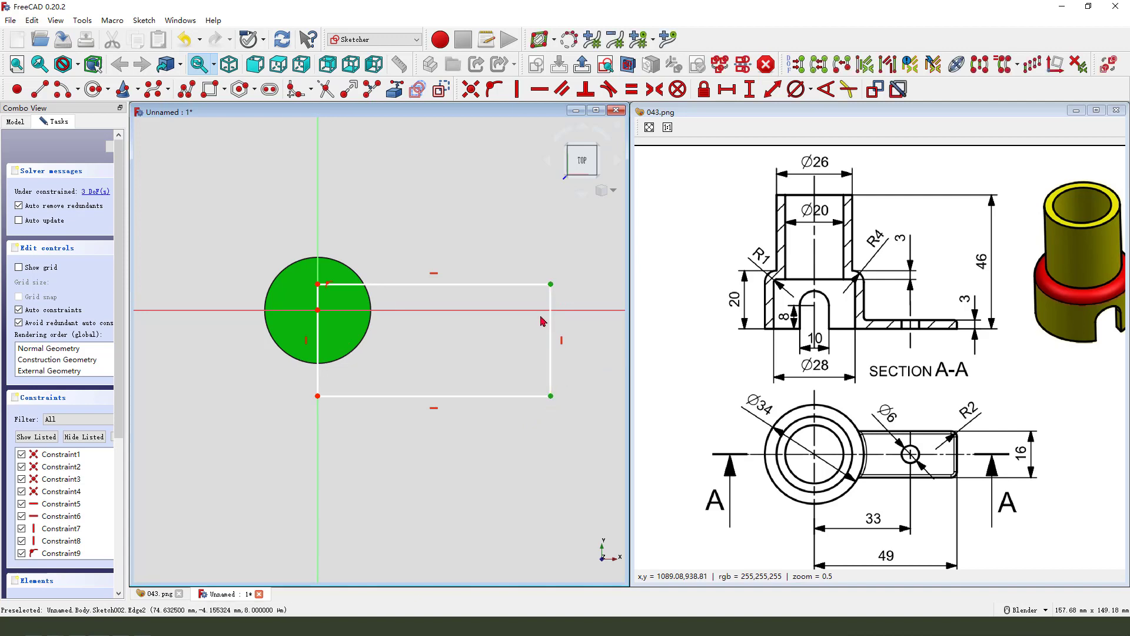
pyautogui.click(542, 310)
pyautogui.click(654, 89)
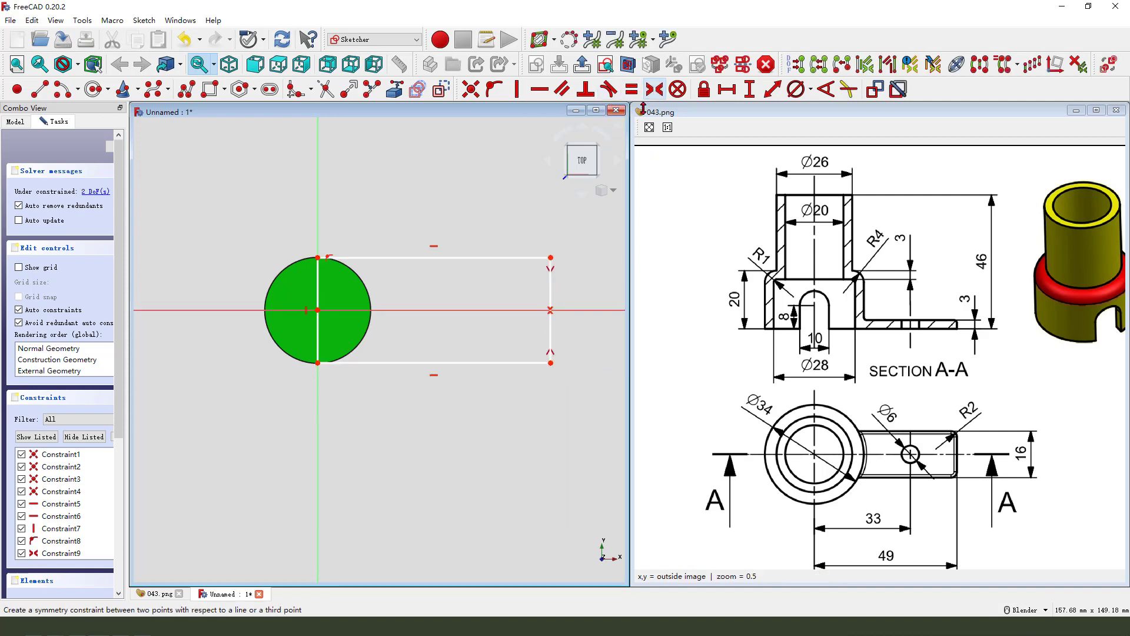
# - Constrain the rectangle to 16 mm height and 49 mm horizontal length
pyautogui.click(551, 299)
pyautogui.click(749, 90)
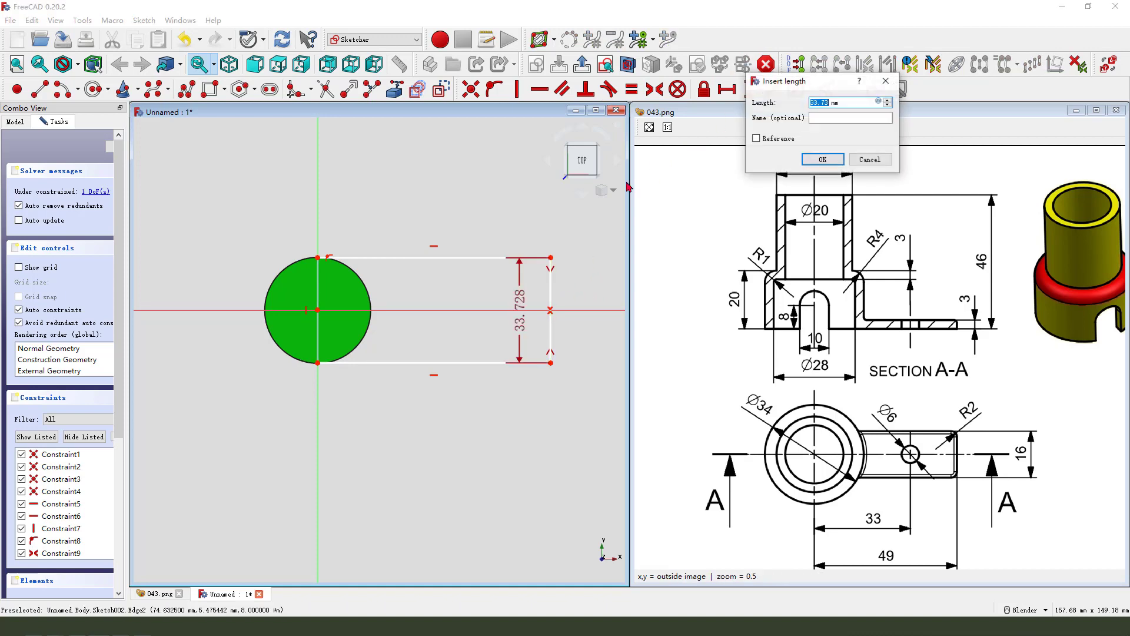
pyautogui.press('Return')
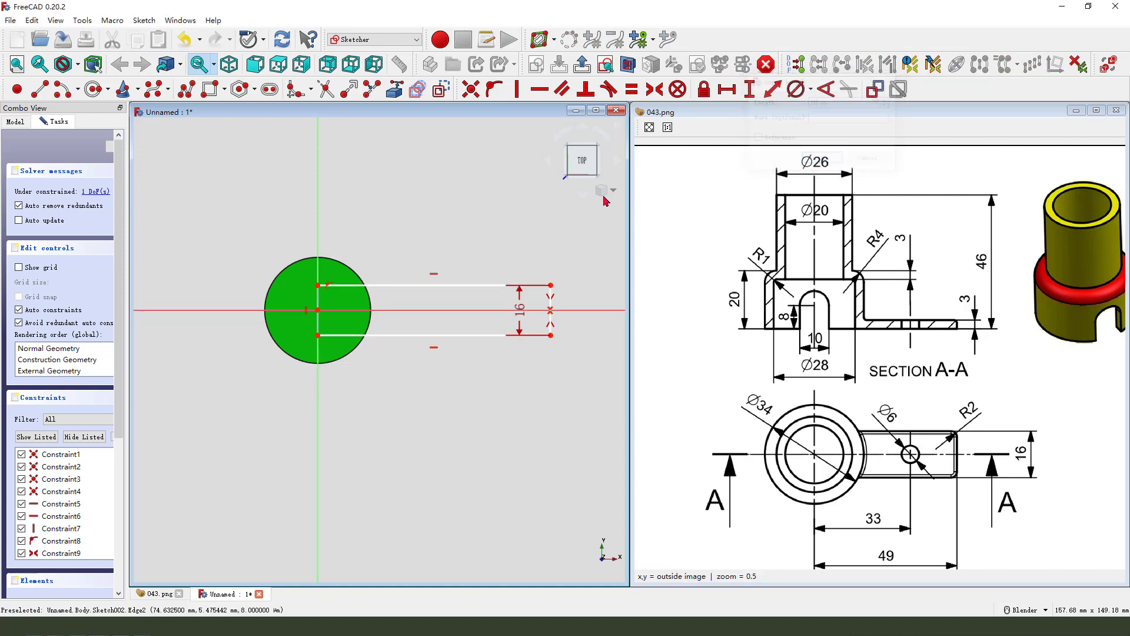
pyautogui.moveTo(549, 312); pyautogui.dragTo(581, 307)
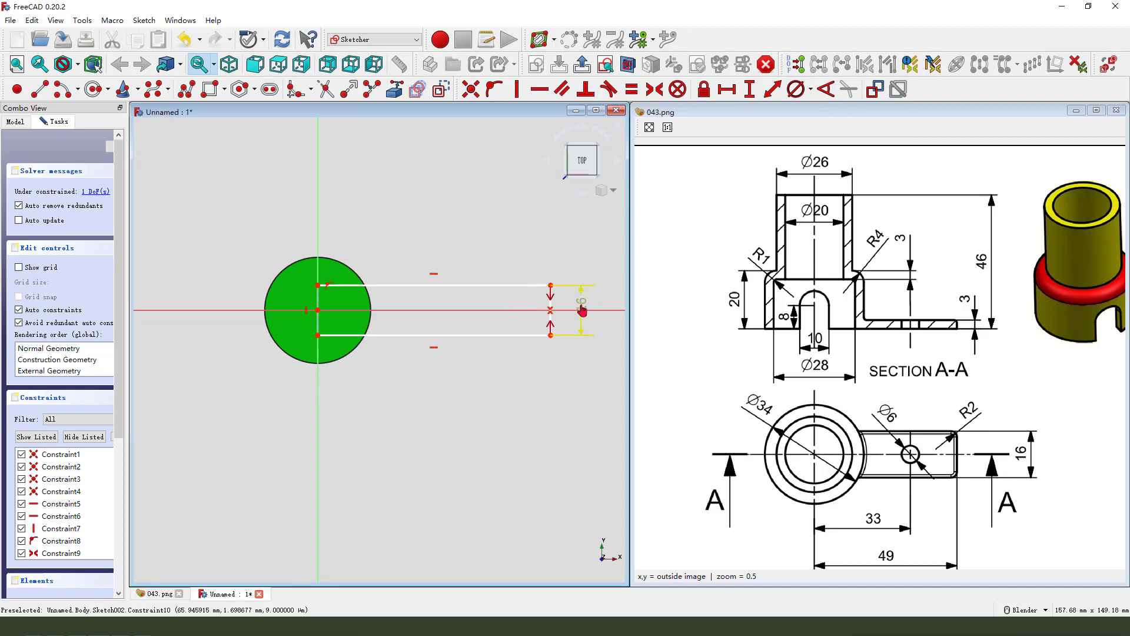
pyautogui.click(550, 336)
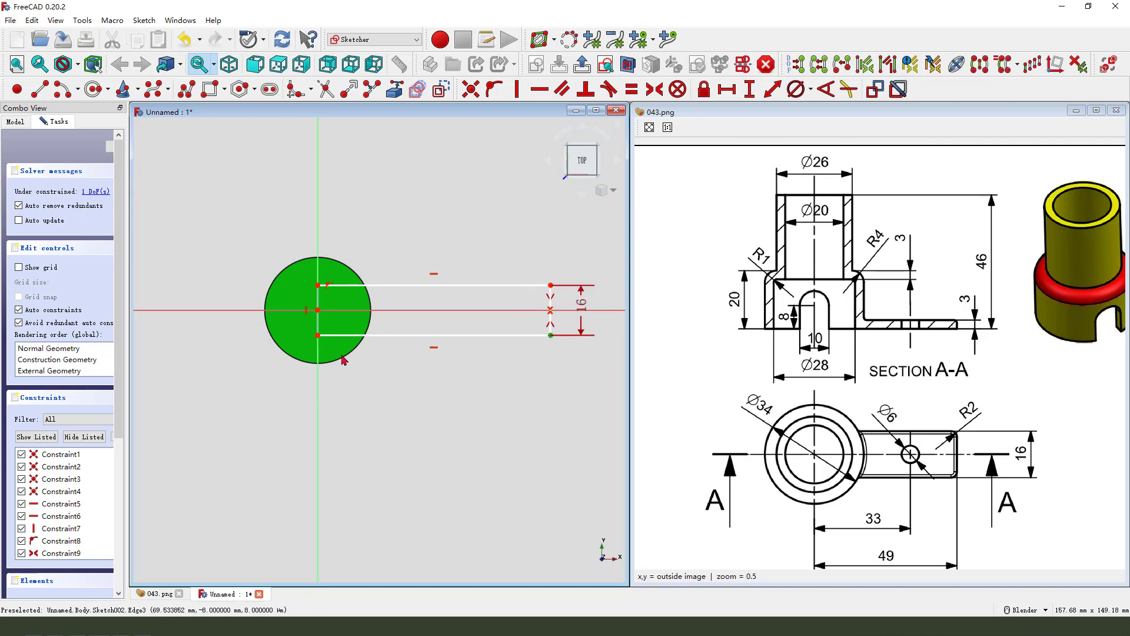
pyautogui.click(318, 335)
pyautogui.click(727, 89)
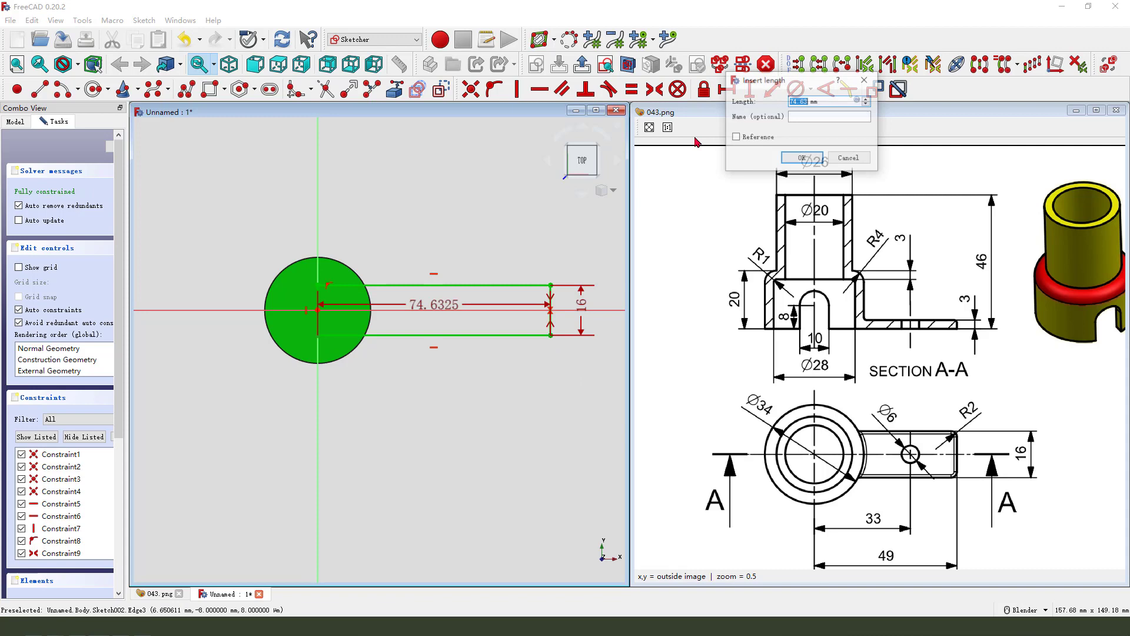
pyautogui.write('4')
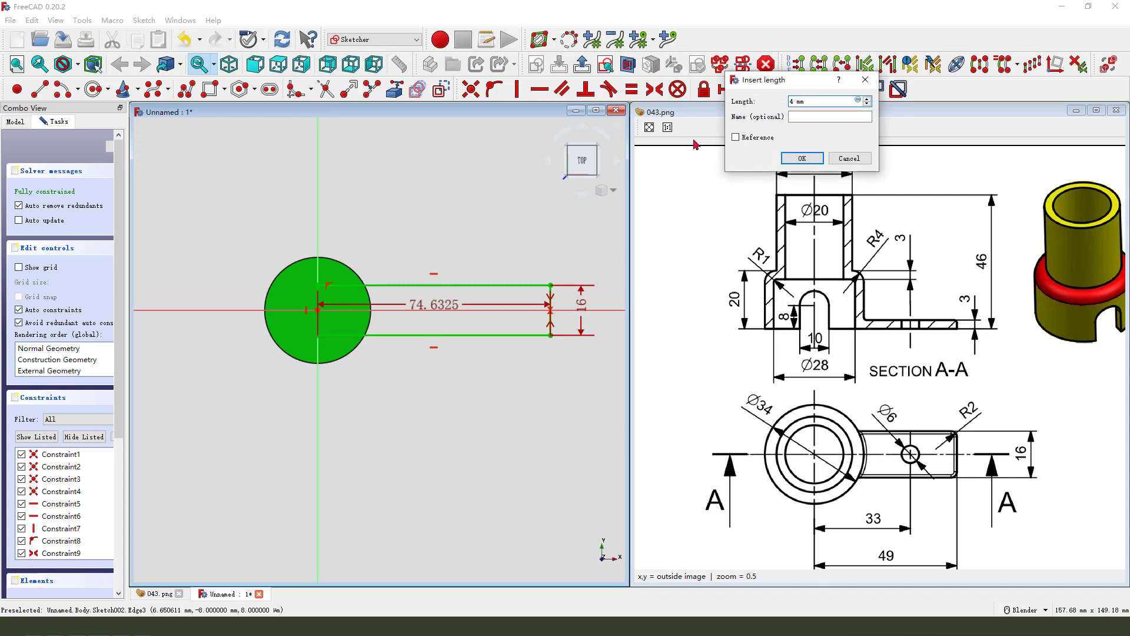
pyautogui.write('9')
pyautogui.press('Return')
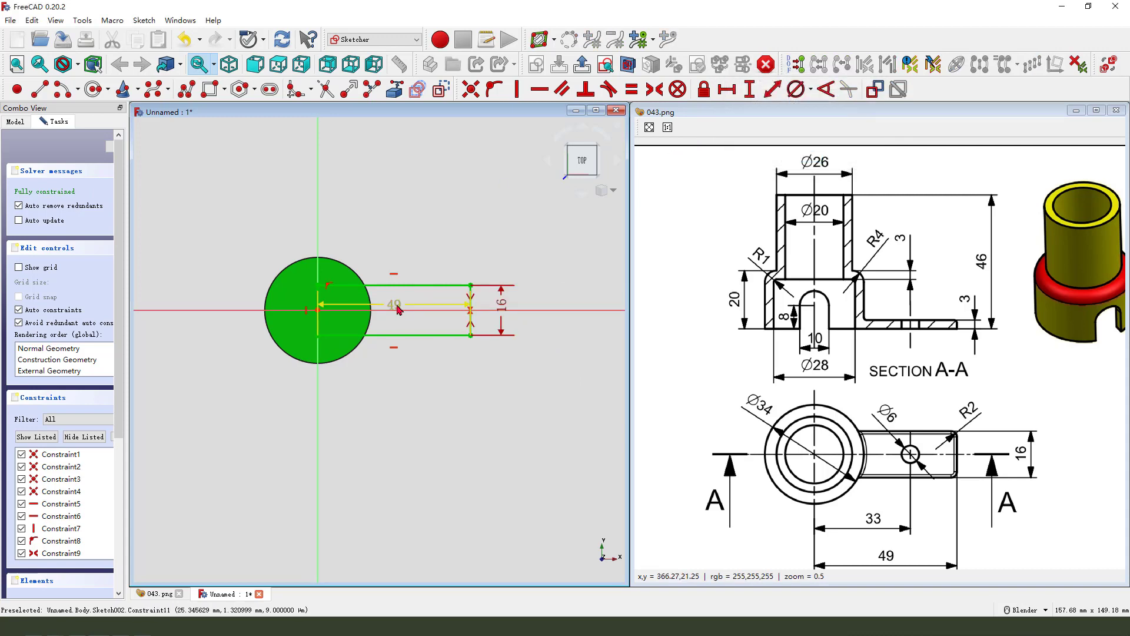
pyautogui.moveTo(388, 369); pyautogui.dragTo(395, 374)
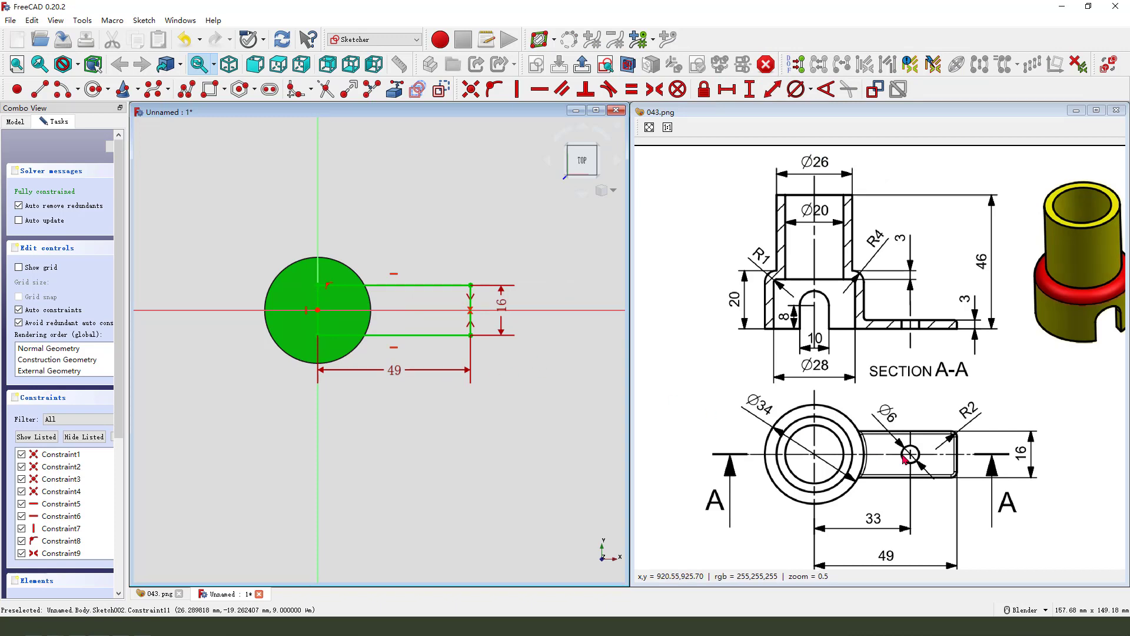
pyautogui.moveTo(923, 438)
pyautogui.mouseDown()
pyautogui.moveTo(894, 463)
pyautogui.moveTo(921, 455)
pyautogui.moveTo(894, 427)
pyautogui.mouseUp()
# - Draw a small circle centred on the horizontal axis inside the tab
pyautogui.press('Escape')
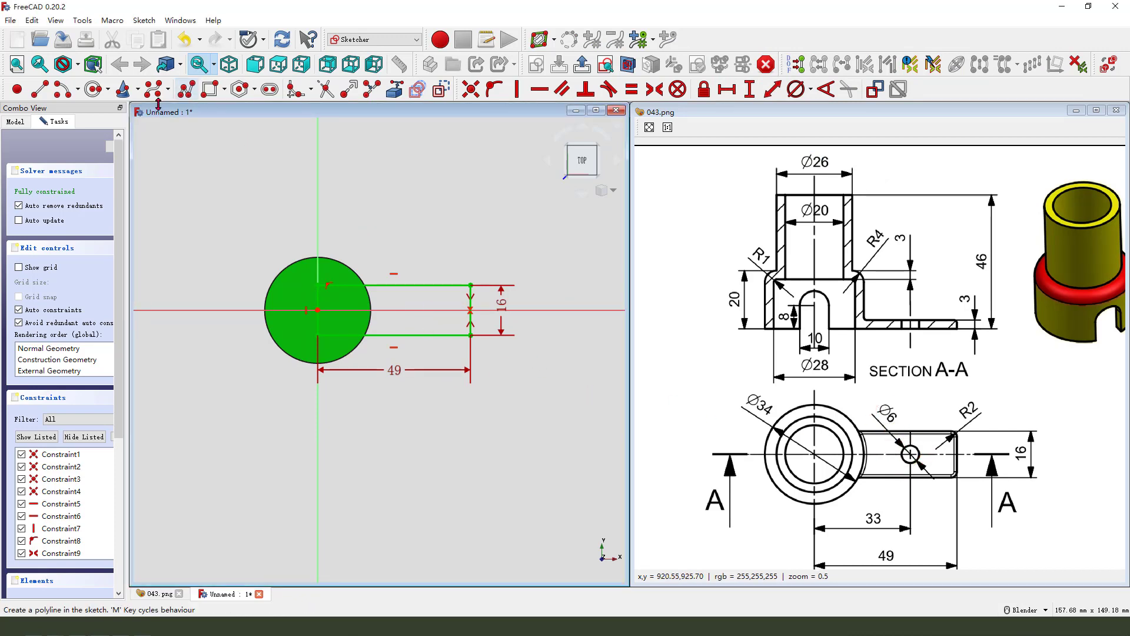
pyautogui.press('g')
pyautogui.press('c')
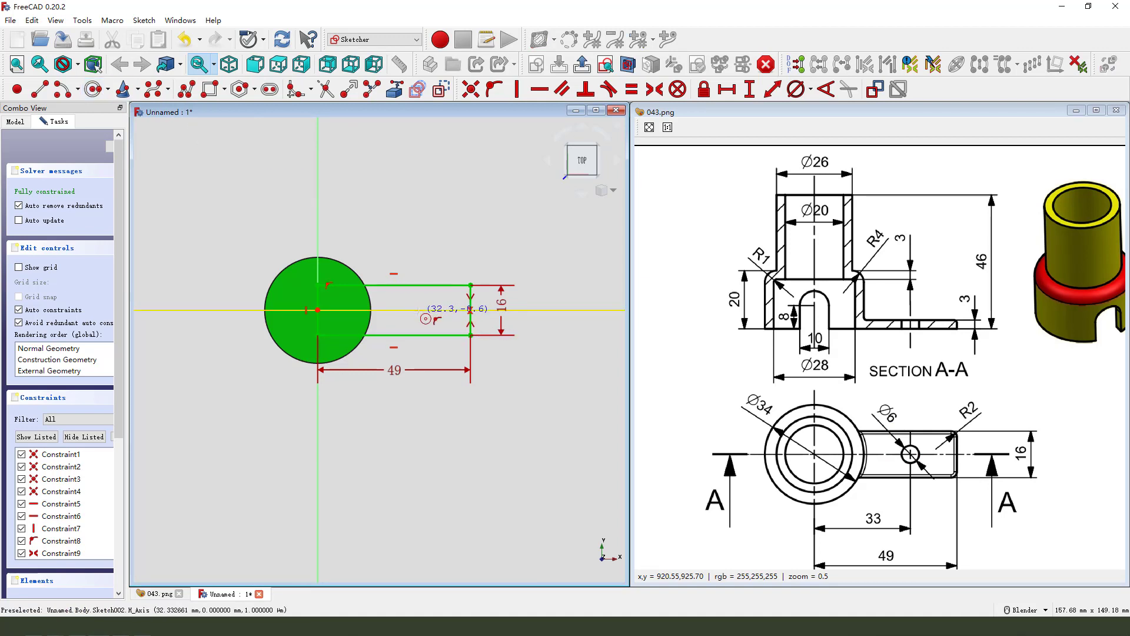
pyautogui.click(416, 310)
pyautogui.click(429, 320)
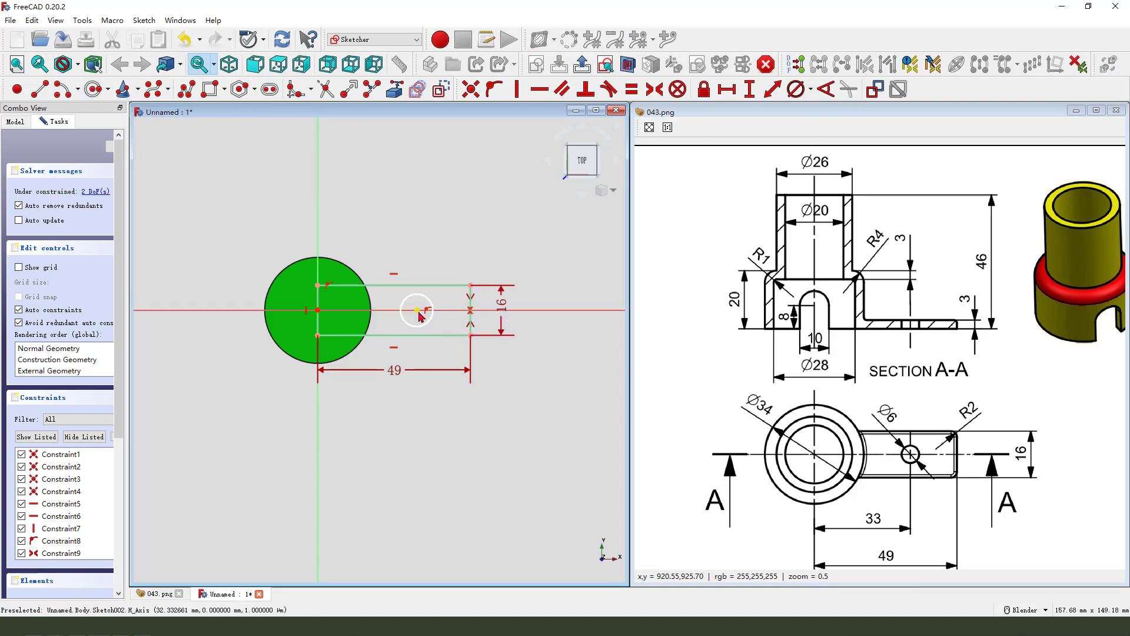
# - Constrain the circle's centre 33 mm from the origin and its diameter to 6 mm
pyautogui.click(416, 309)
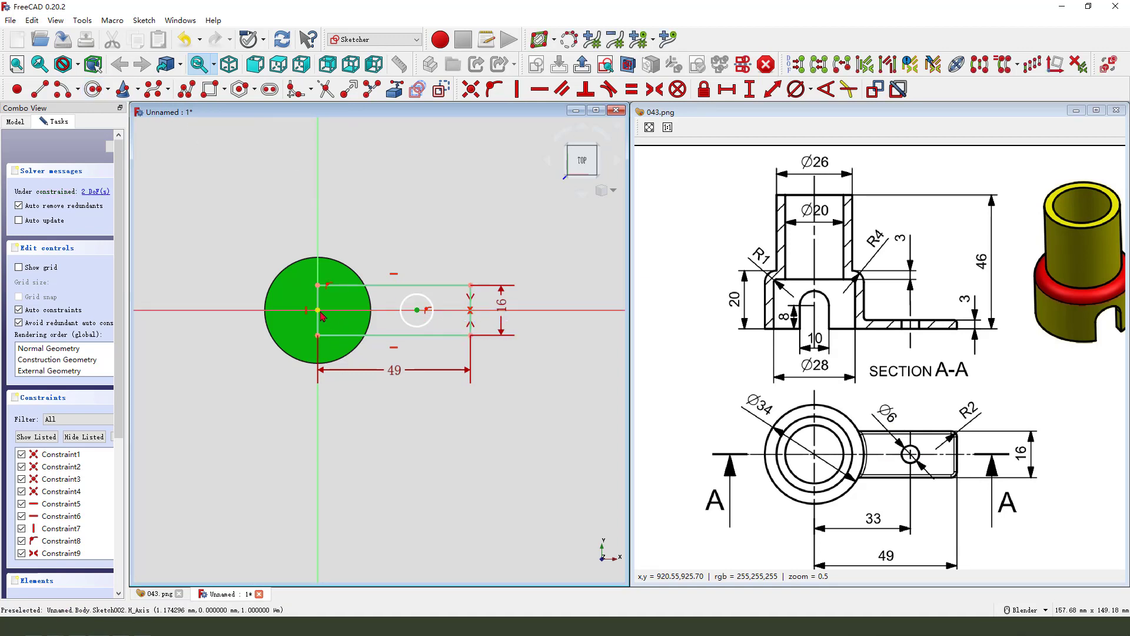
pyautogui.click(726, 88)
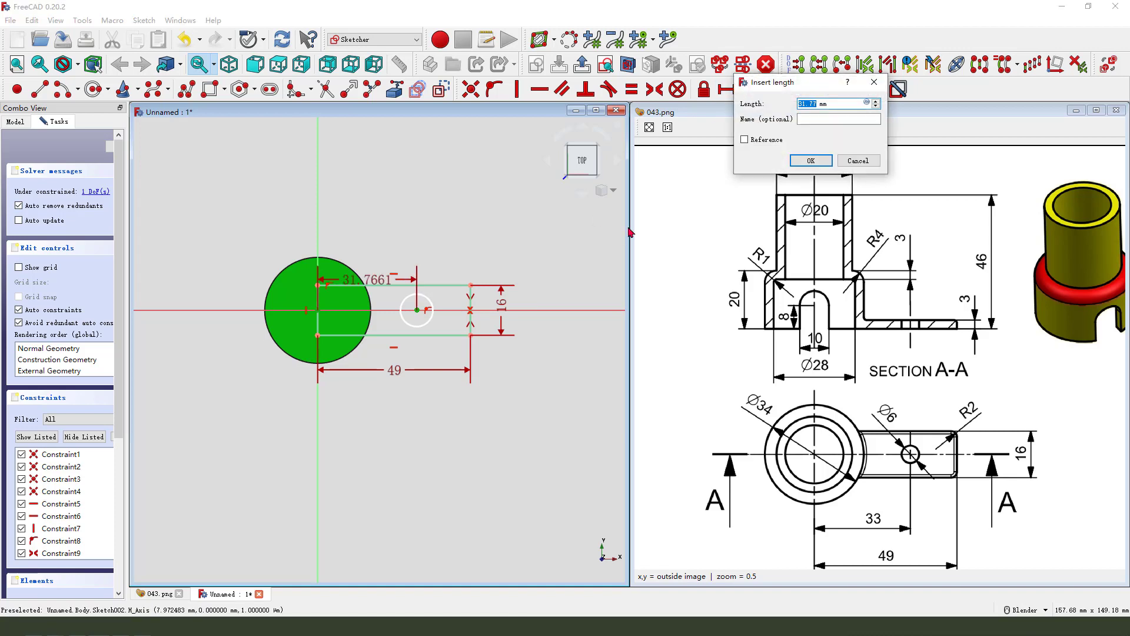
pyautogui.press('Return')
pyautogui.moveTo(369, 279); pyautogui.dragTo(378, 244)
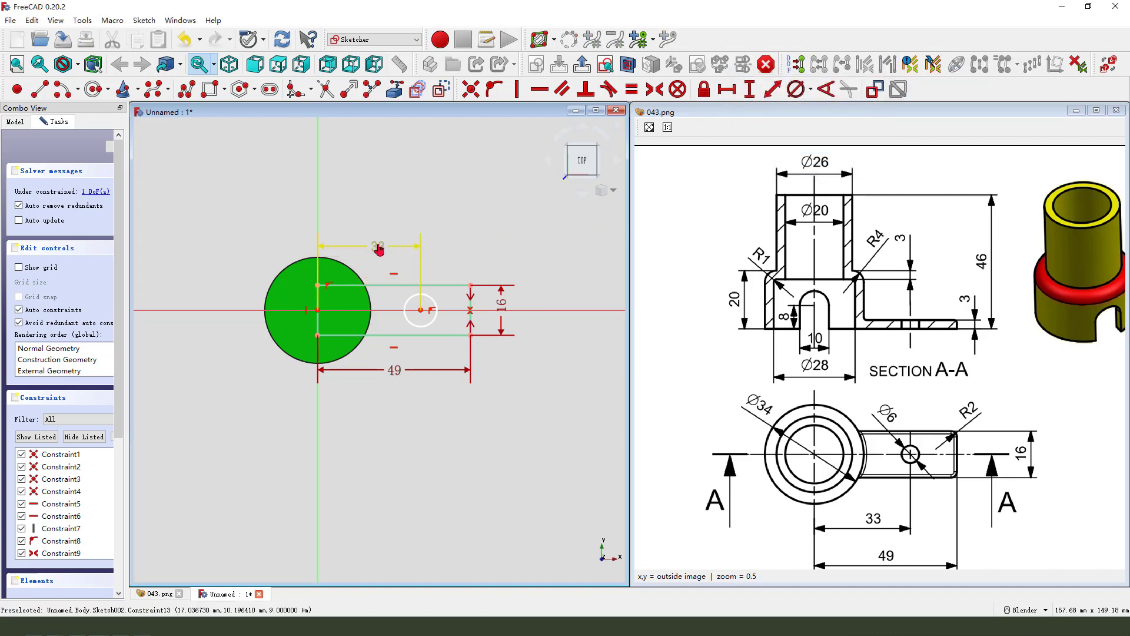
pyautogui.click(796, 88)
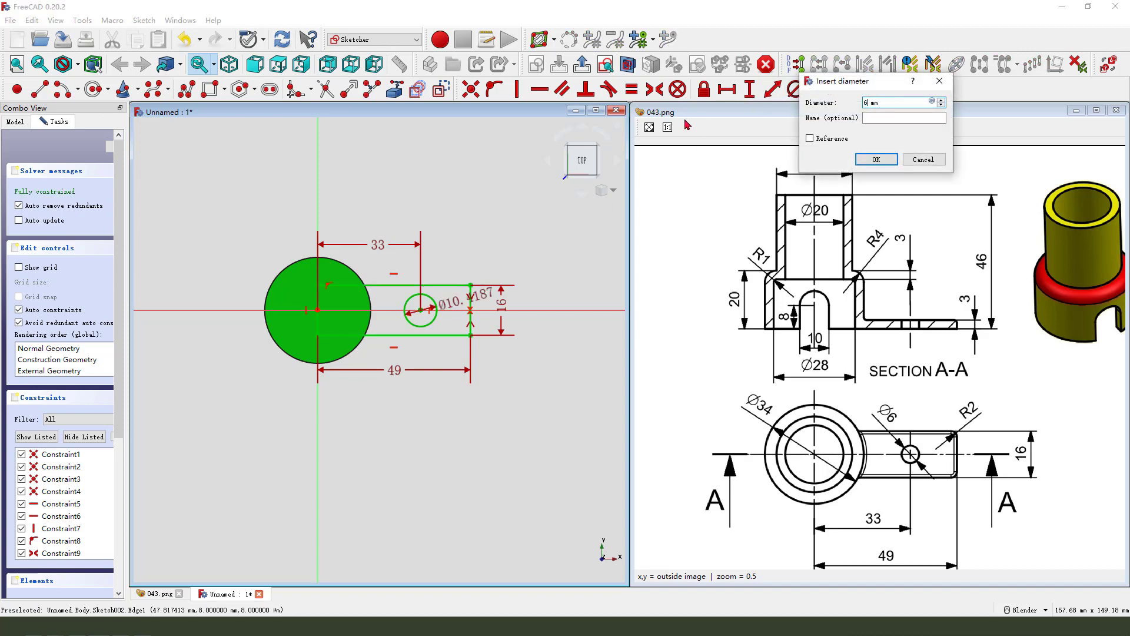
pyautogui.write('6')
pyautogui.press('Return')
pyautogui.moveTo(461, 305); pyautogui.dragTo(471, 252)
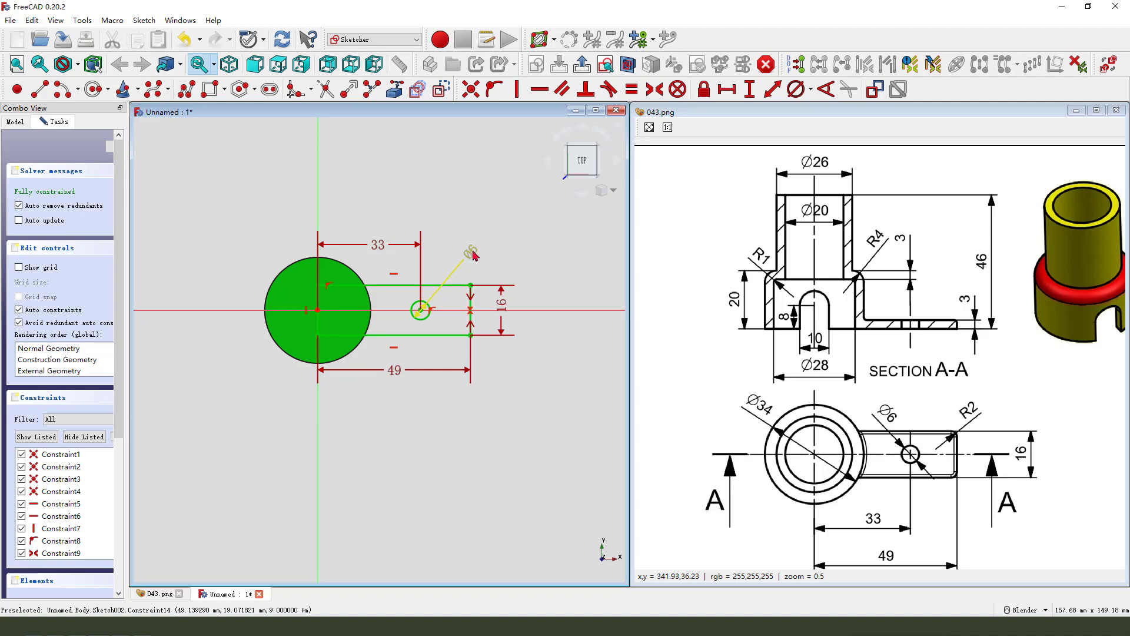
# - Close the tab sketch and pad it 3 mm thick, checking the thickness on the drawing
pyautogui.click(580, 70)
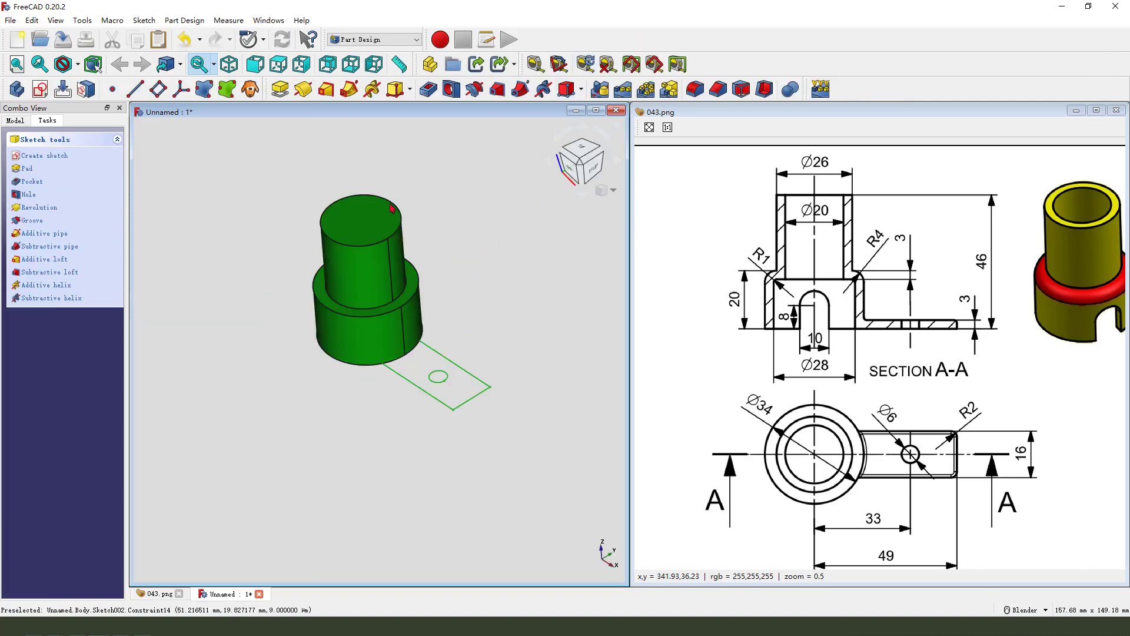
pyautogui.click(280, 90)
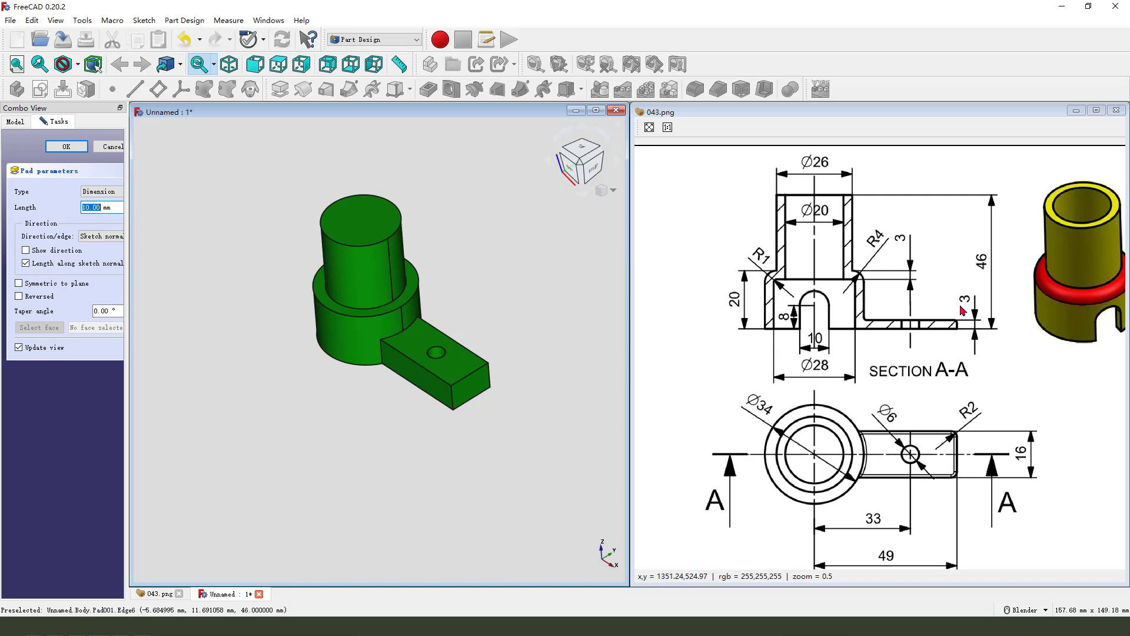
pyautogui.moveTo(968, 285); pyautogui.dragTo(971, 309)
pyautogui.press('Escape')
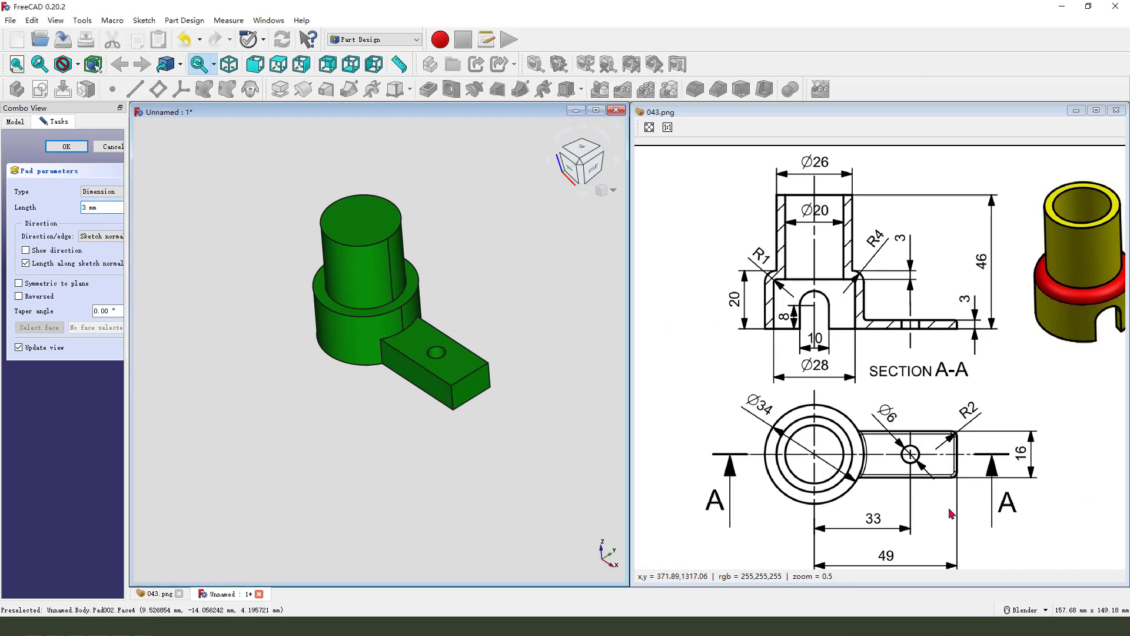
pyautogui.click(74, 152)
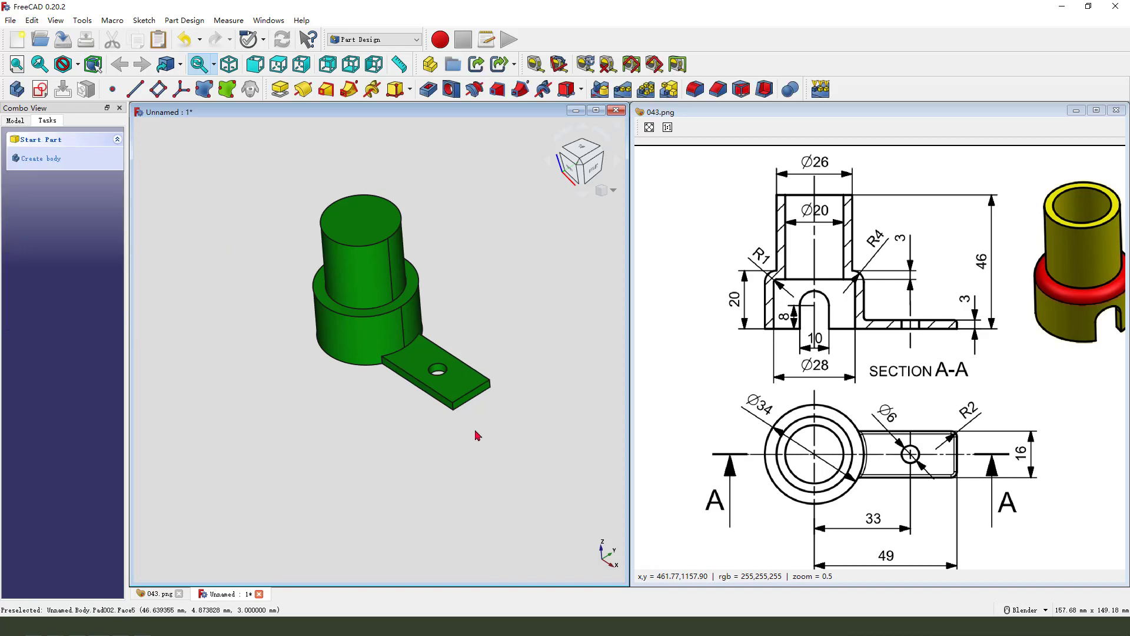
pyautogui.moveTo(474, 431); pyautogui.dragTo(475, 425, button='middle')
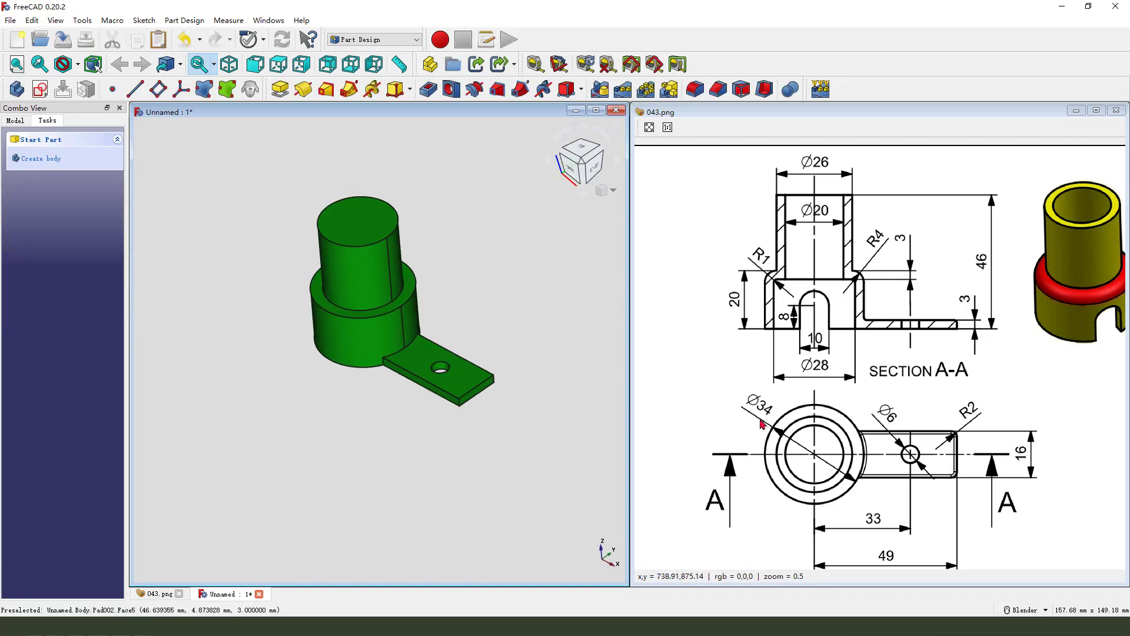
pyautogui.moveTo(789, 281)
pyautogui.mouseDown()
pyautogui.moveTo(802, 185)
pyautogui.moveTo(843, 207)
pyautogui.moveTo(844, 282)
pyautogui.moveTo(824, 340)
pyautogui.moveTo(801, 340)
pyautogui.mouseUp()
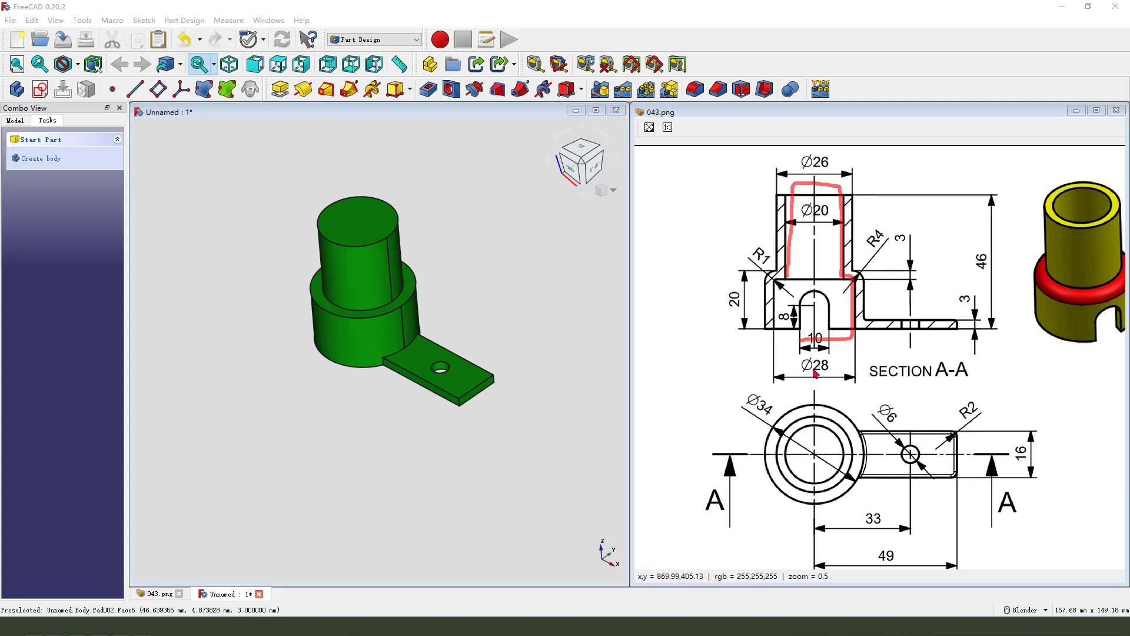
pyautogui.click(513, 294)
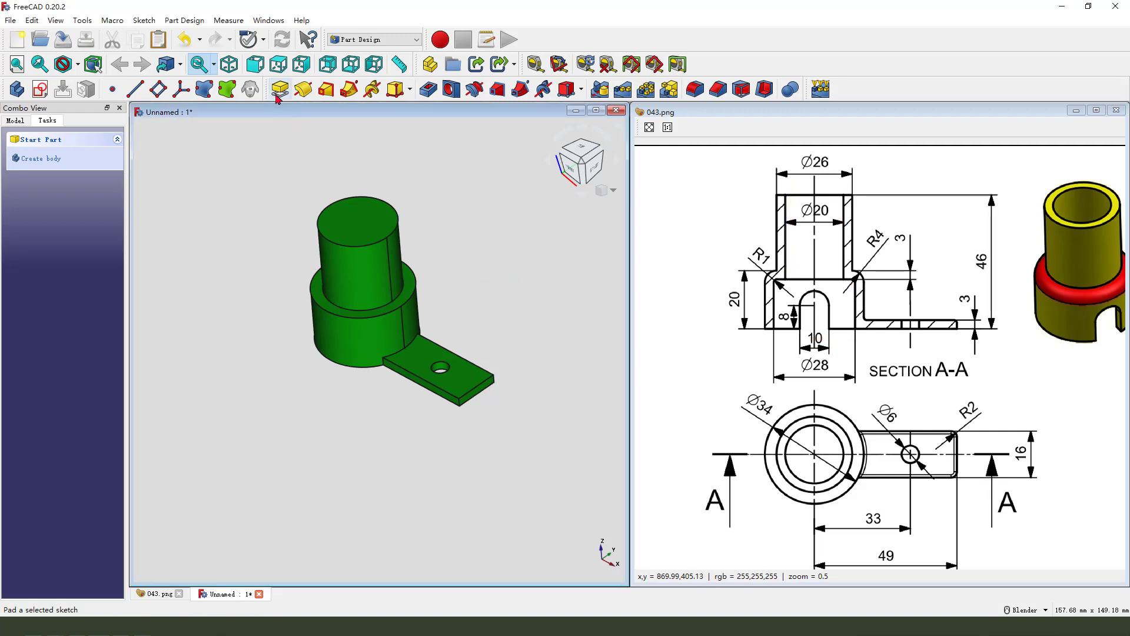
# - Start an XY_Plane sketch, constrain an origin-centred circle to Ø28 mm, and close it
pyautogui.click(40, 90)
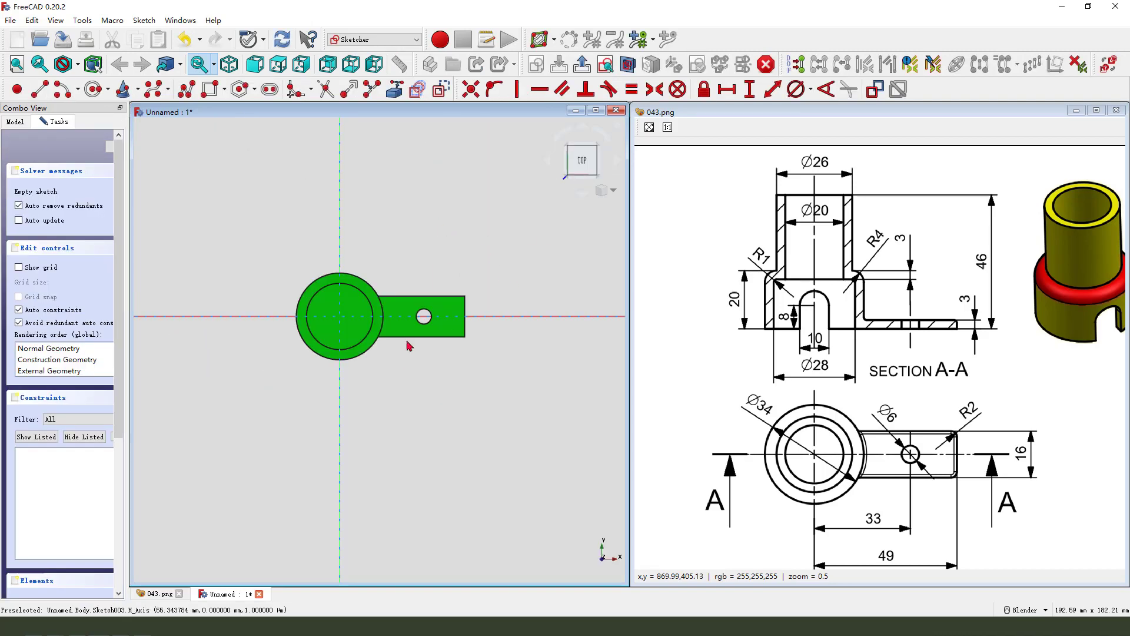
pyautogui.hotkey('ctrl', 'z')
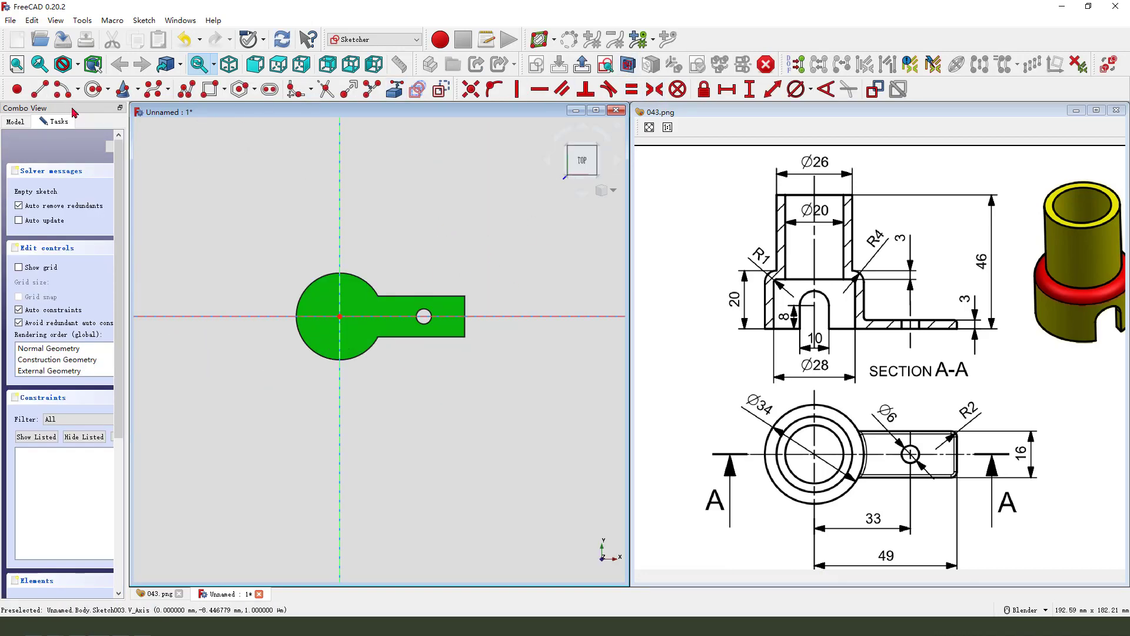
pyautogui.click(95, 90)
pyautogui.click(340, 316)
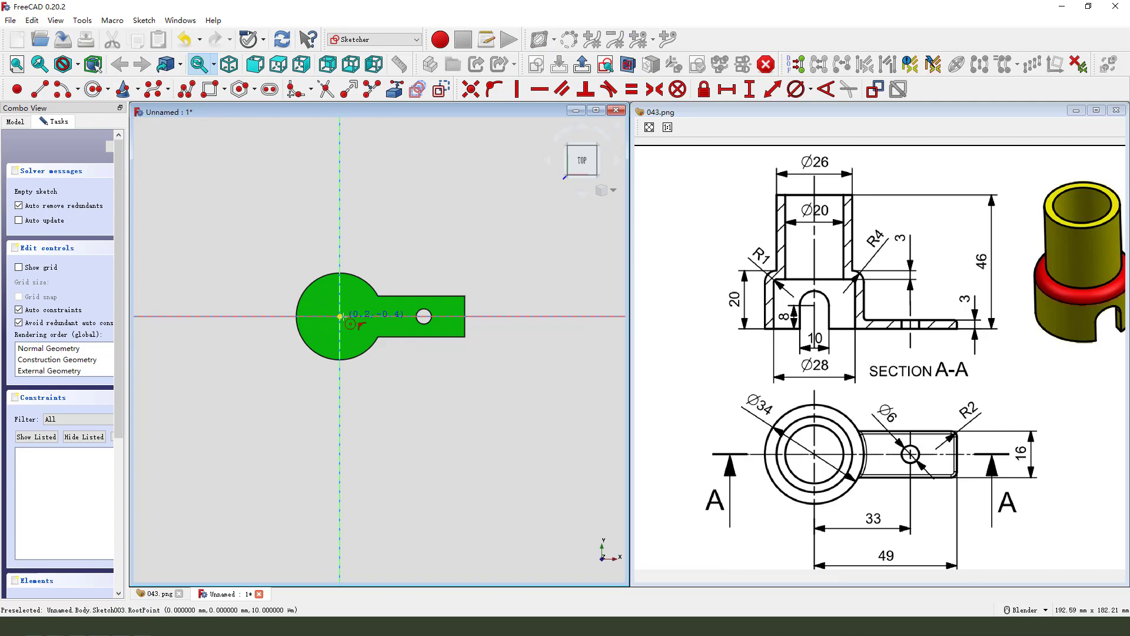
pyautogui.click(356, 329)
pyautogui.click(361, 304)
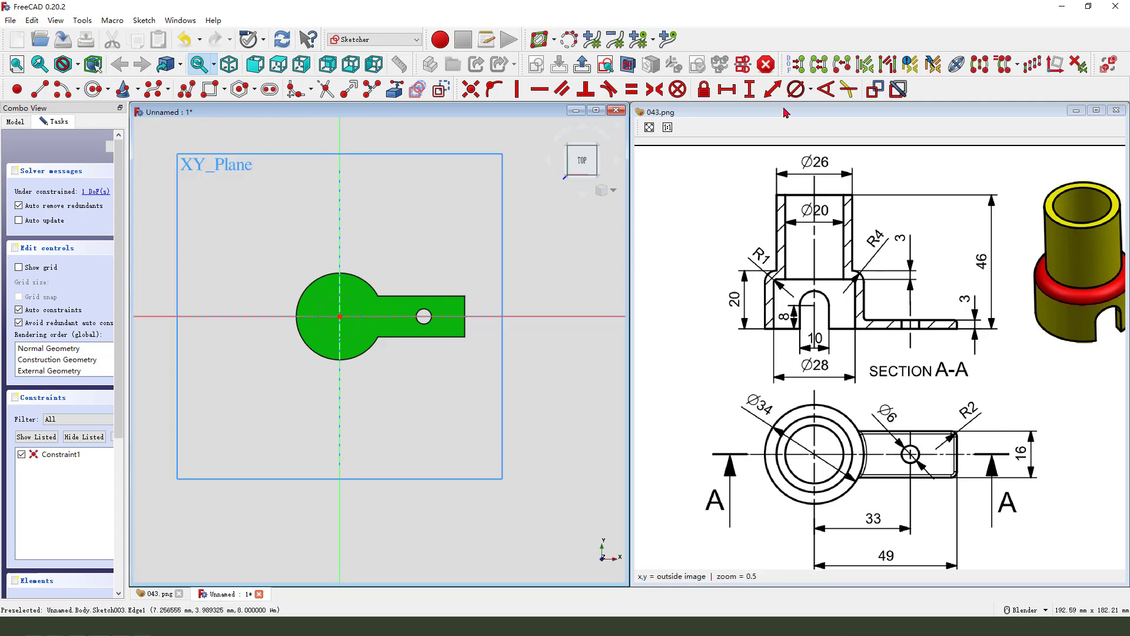
pyautogui.click(793, 93)
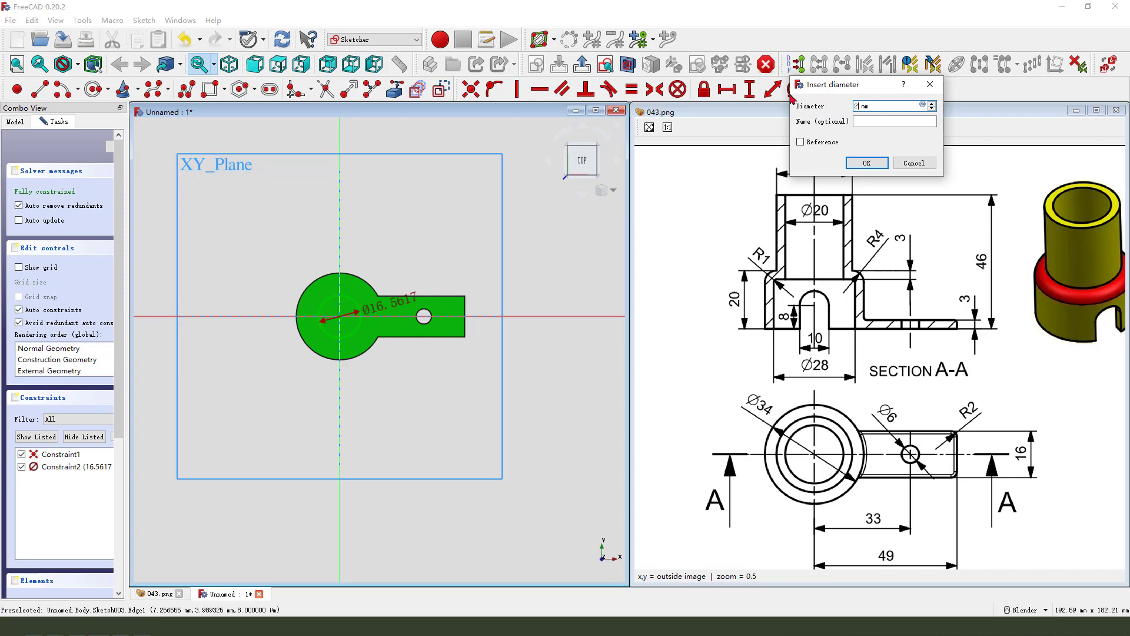
pyautogui.write('28')
pyautogui.press('Return')
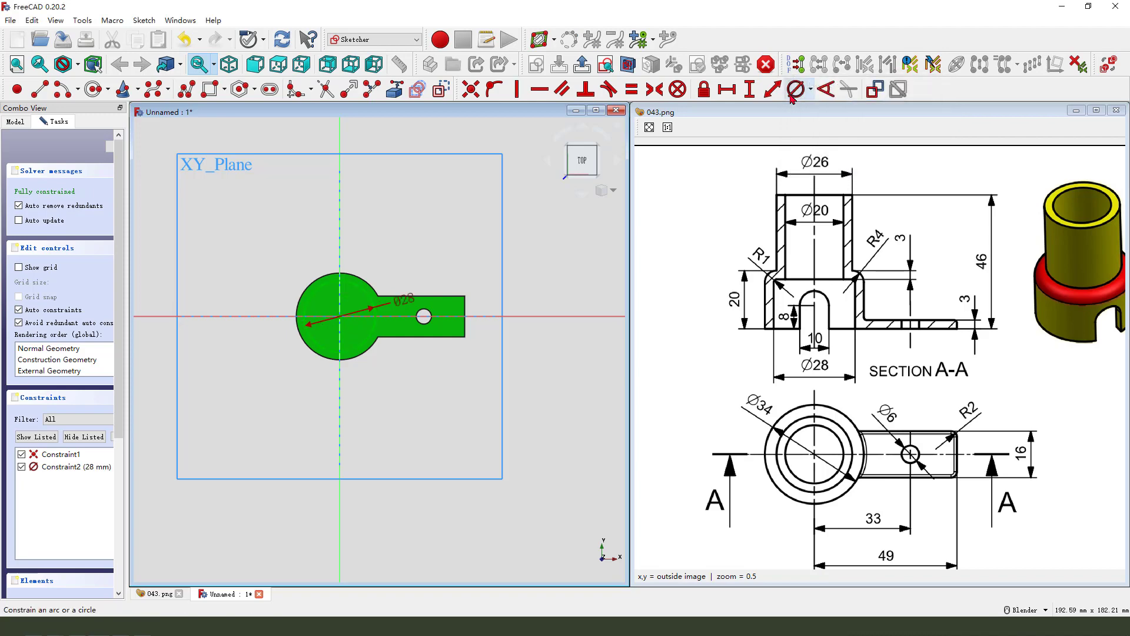
pyautogui.click(582, 64)
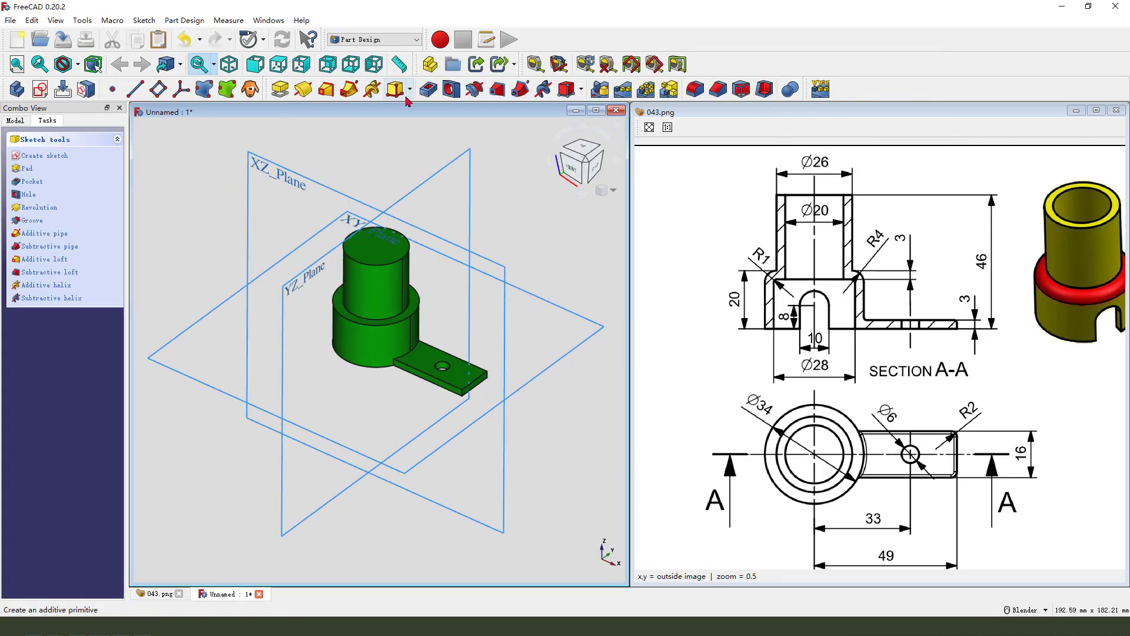
# - Pocket the Ø28 circle 20-3 mm reversed into the cylinder's underside
pyautogui.click(428, 90)
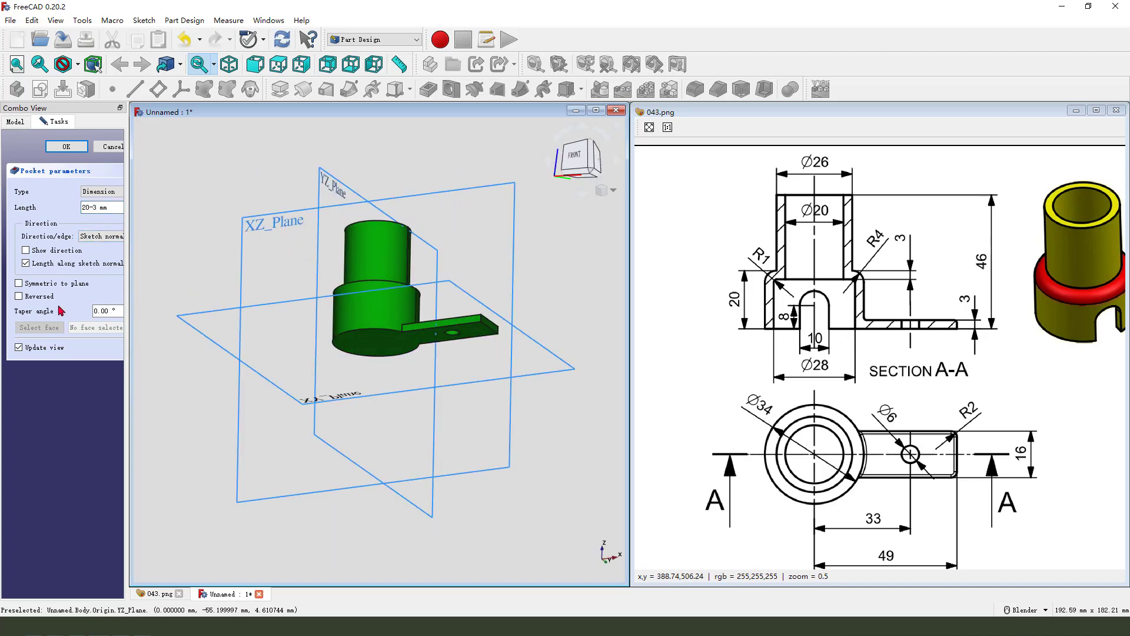
pyautogui.click(19, 296)
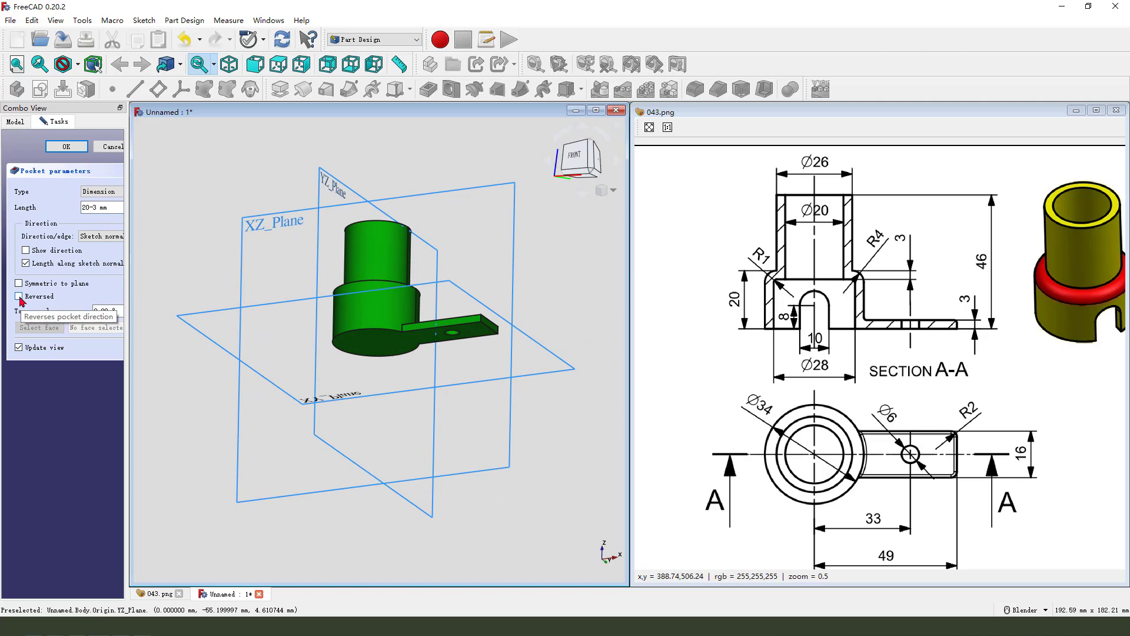
pyautogui.moveTo(471, 306); pyautogui.dragTo(448, 338, button='middle')
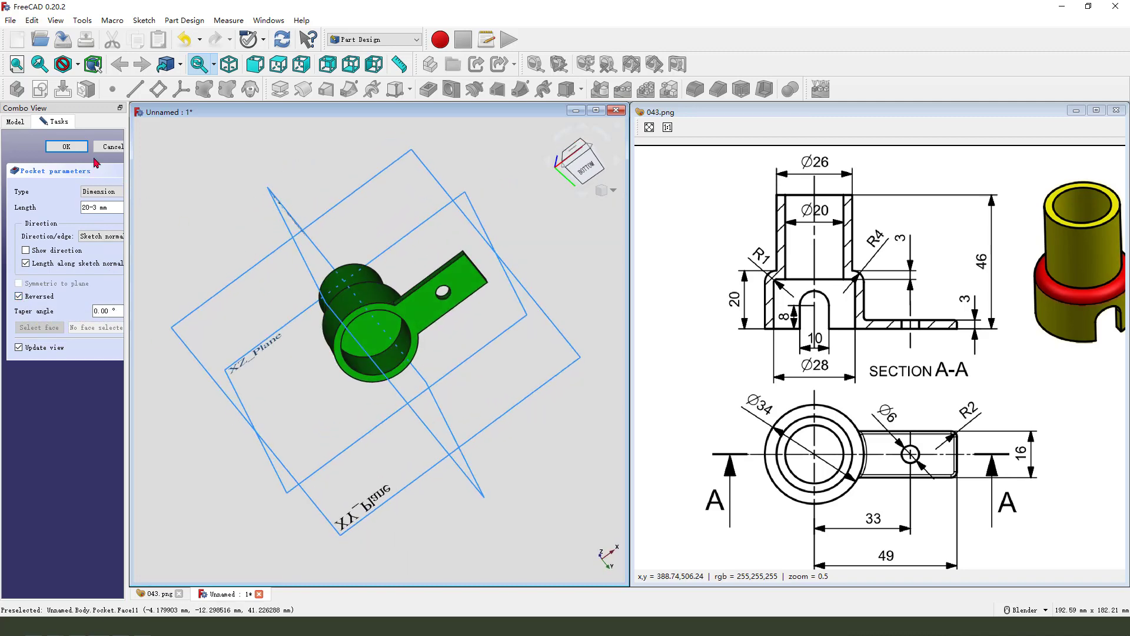
pyautogui.click(66, 146)
pyautogui.moveTo(424, 377)
pyautogui.mouseDown(button='middle')
pyautogui.moveTo(472, 448)
pyautogui.moveTo(377, 294)
pyautogui.mouseUp(button='middle')
# - Start a new sketch on the XY plane
pyautogui.hotkey('ctrl', '2')
pyautogui.moveTo(796, 208); pyautogui.dragTo(818, 193)
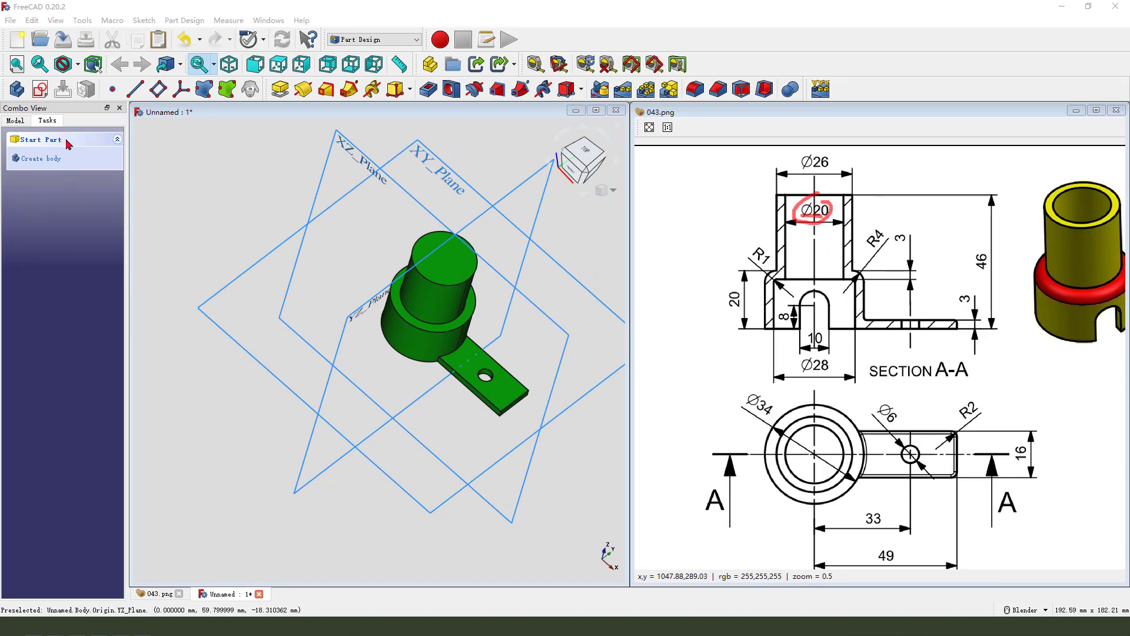
pyautogui.press('Escape')
pyautogui.click(39, 91)
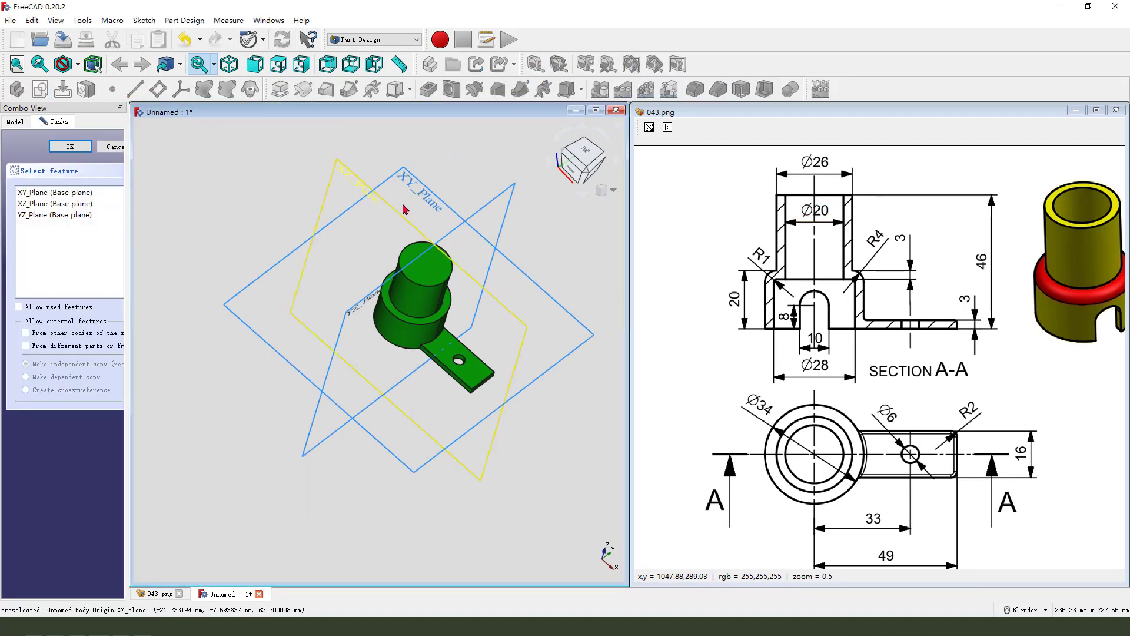
pyautogui.click(439, 202)
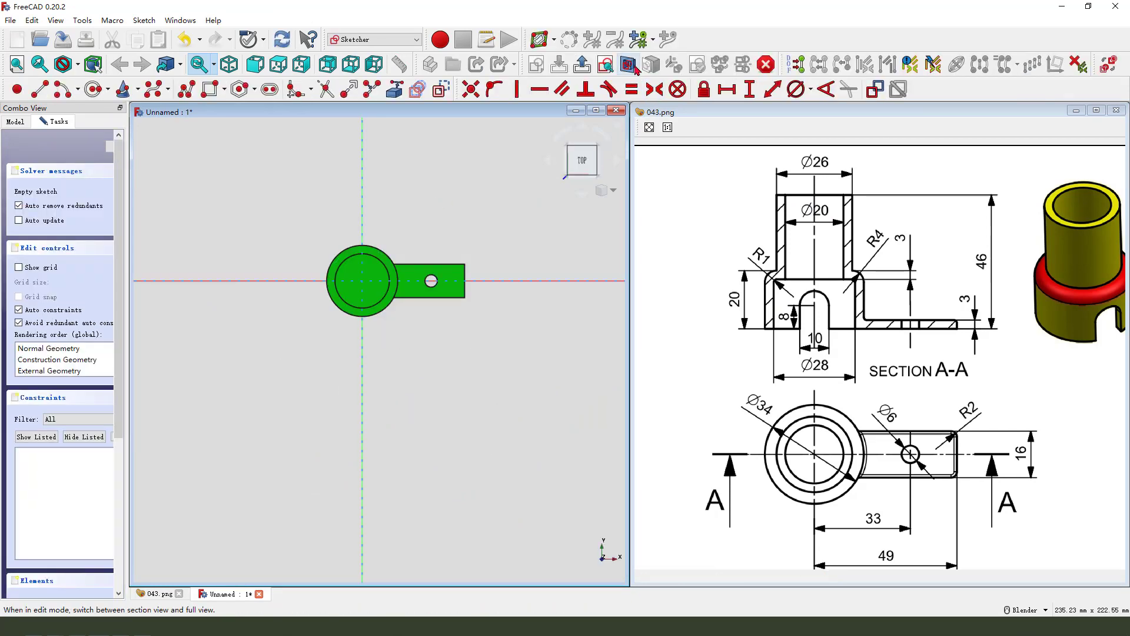
# - Draw a circle centred on the origin, give it a 20 mm diameter, and close the sketch
pyautogui.click(93, 89)
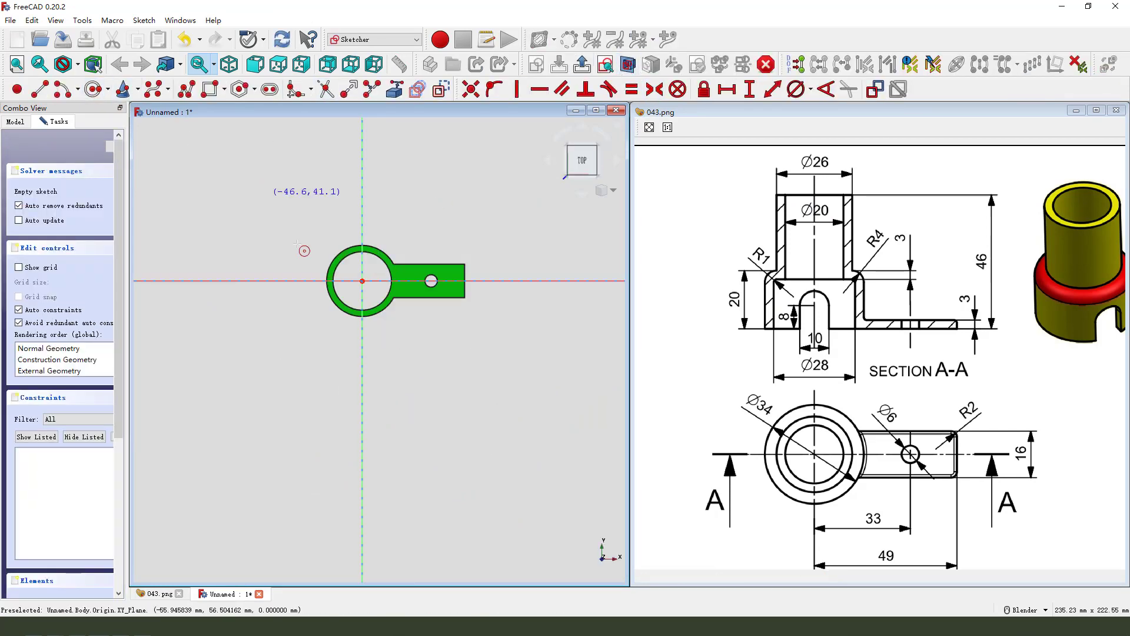
pyautogui.click(362, 281)
pyautogui.click(372, 291)
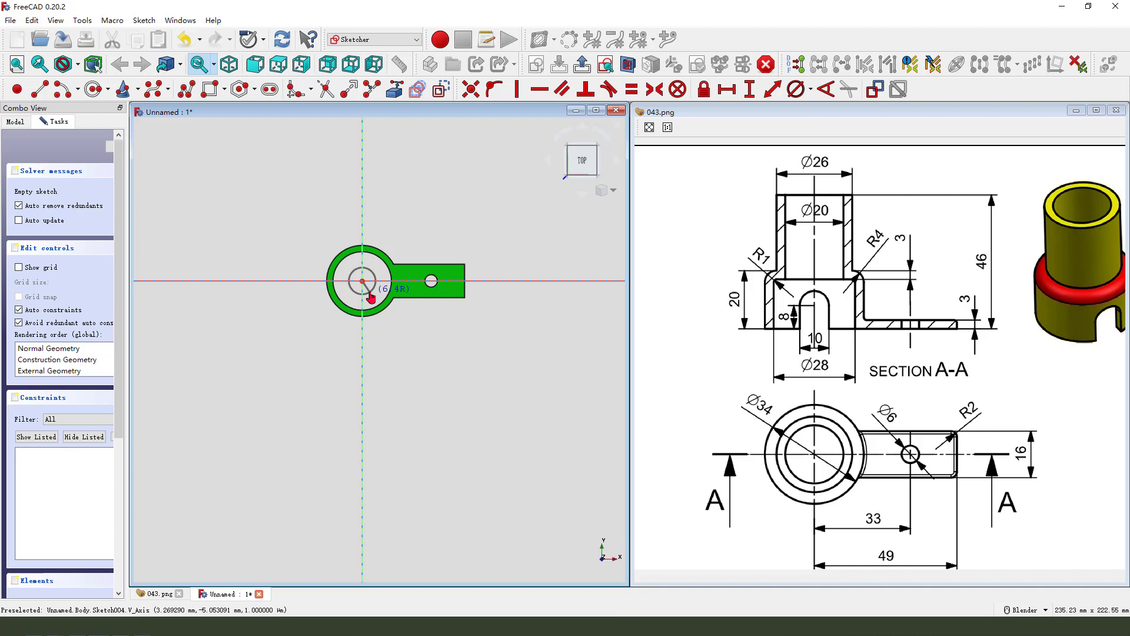
pyautogui.keyDown('shift'); pyautogui.moveTo(388, 265); pyautogui.dragTo(393, 340, button='middle'); pyautogui.keyUp('shift')
pyautogui.rightClick(403, 315)
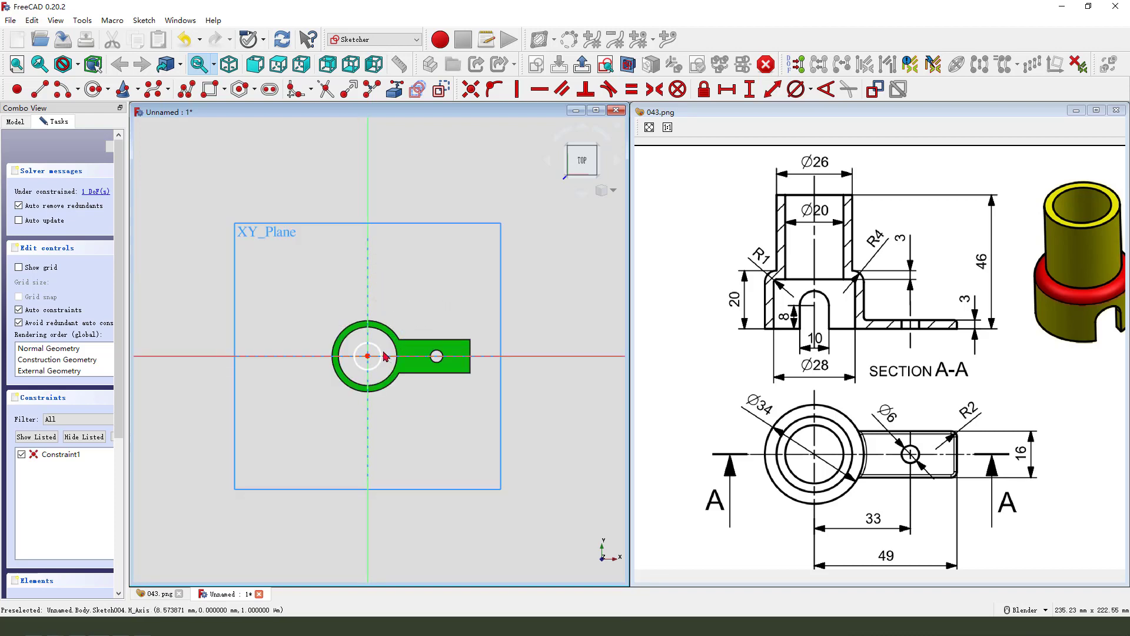
pyautogui.click(358, 346)
pyautogui.click(795, 89)
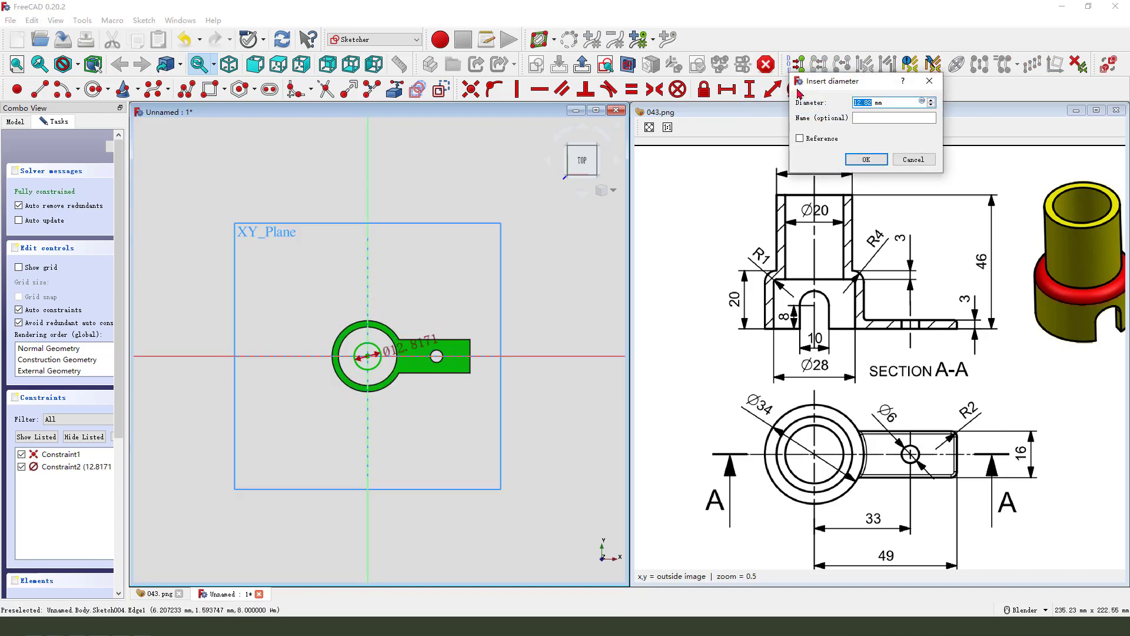
pyautogui.press('Return')
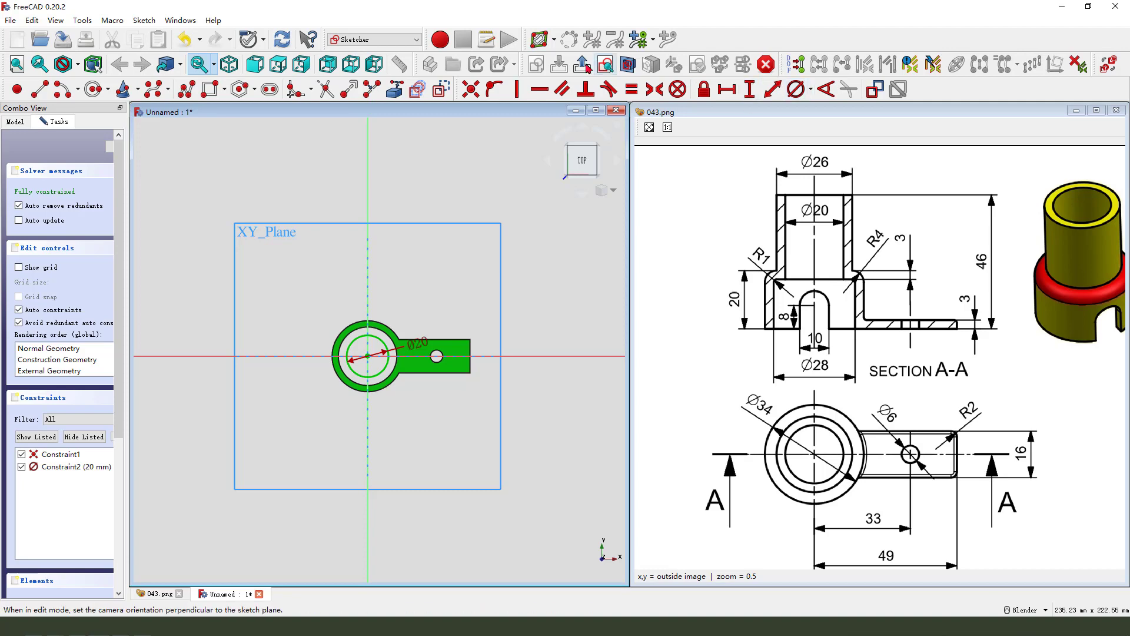
pyautogui.click(569, 38)
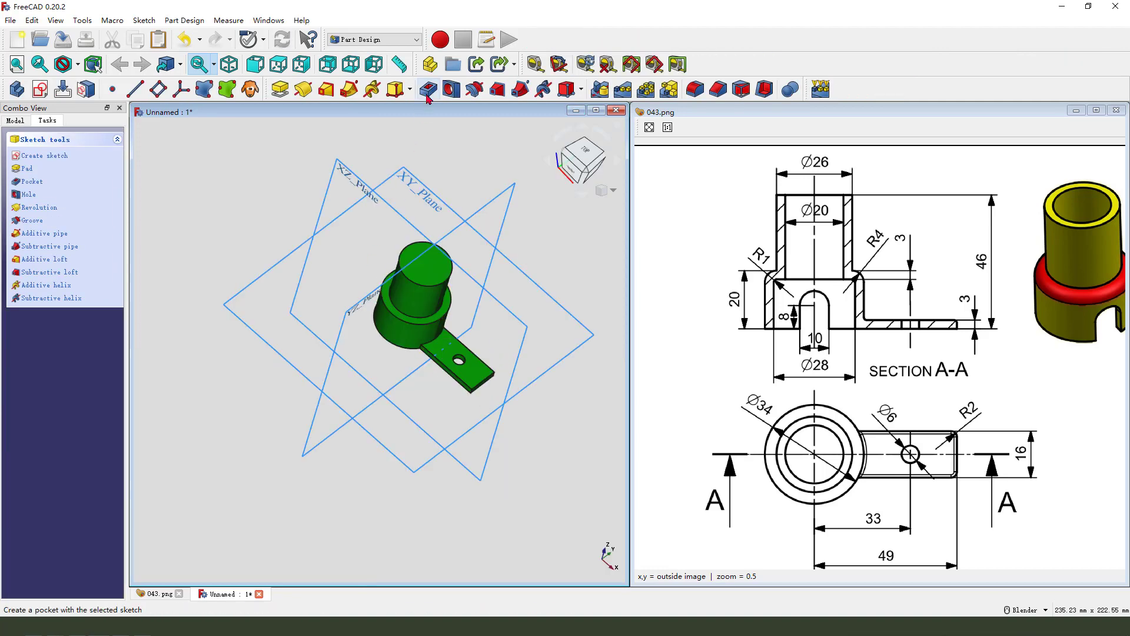
# - Pocket the bore sketch Through all with Reversed direction to cut the Ø20 mm hole
pyautogui.click(451, 89)
pyautogui.click(99, 192)
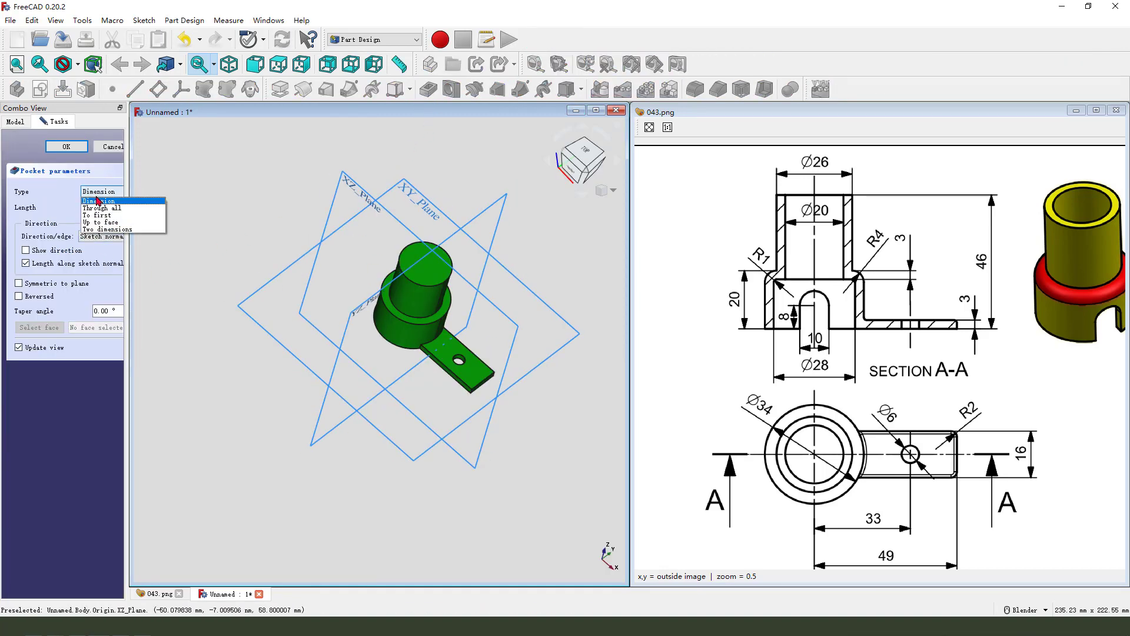
pyautogui.click(108, 208)
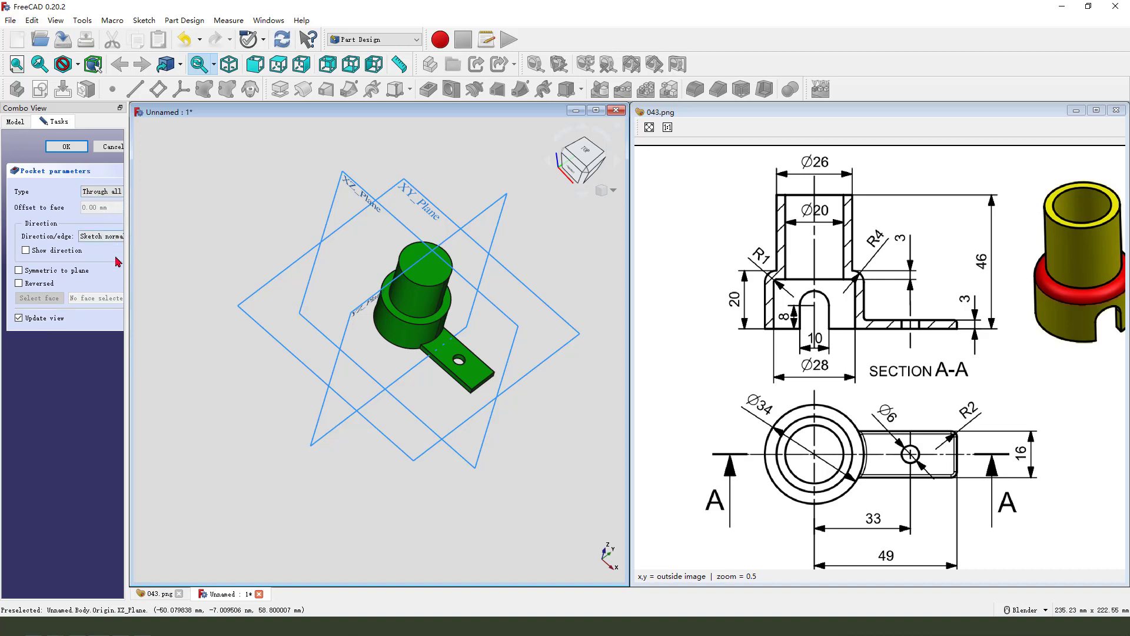
pyautogui.click(18, 283)
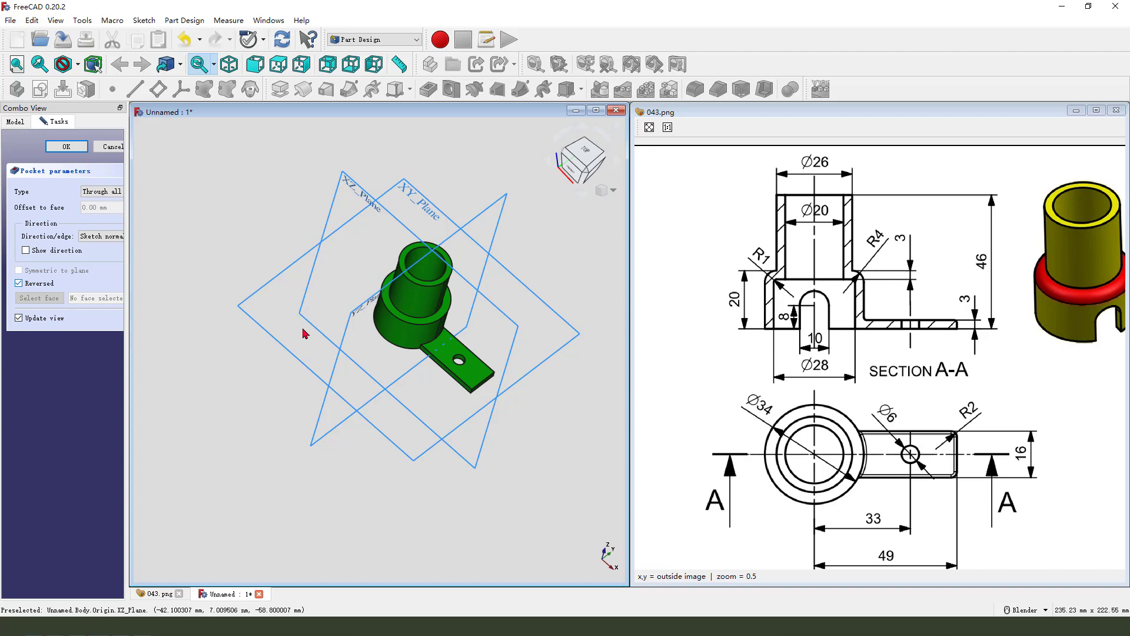
pyautogui.moveTo(376, 317); pyautogui.dragTo(406, 306, button='middle')
pyautogui.click(67, 147)
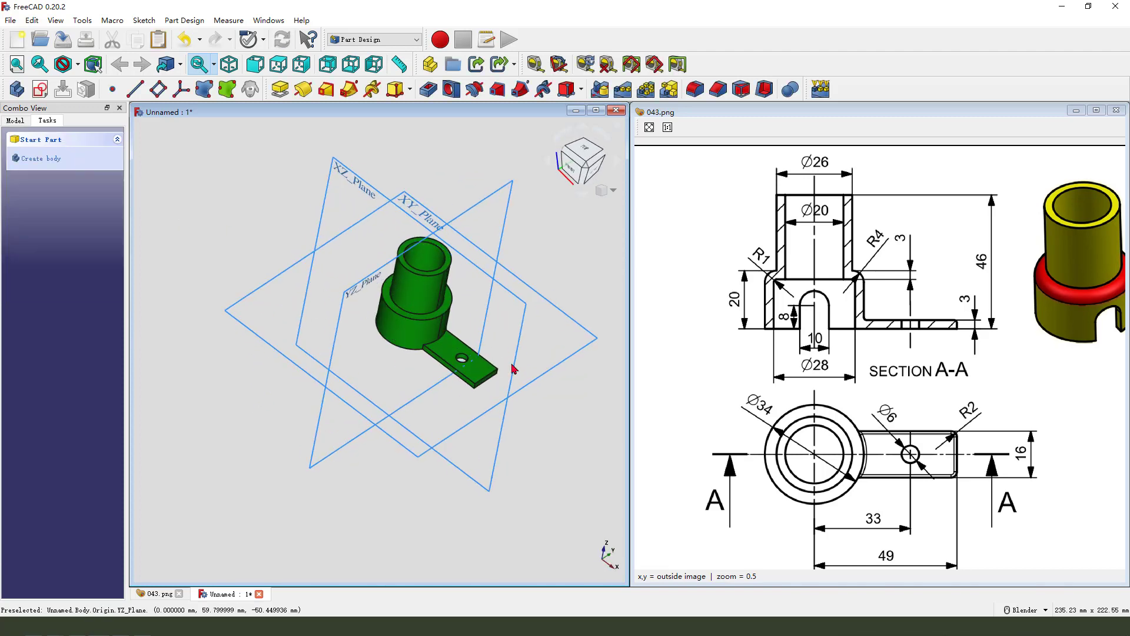
pyautogui.moveTo(512, 368); pyautogui.dragTo(560, 412, button='middle')
pyautogui.scroll(2, 372, 351)
pyautogui.scroll(-1, 372, 352)
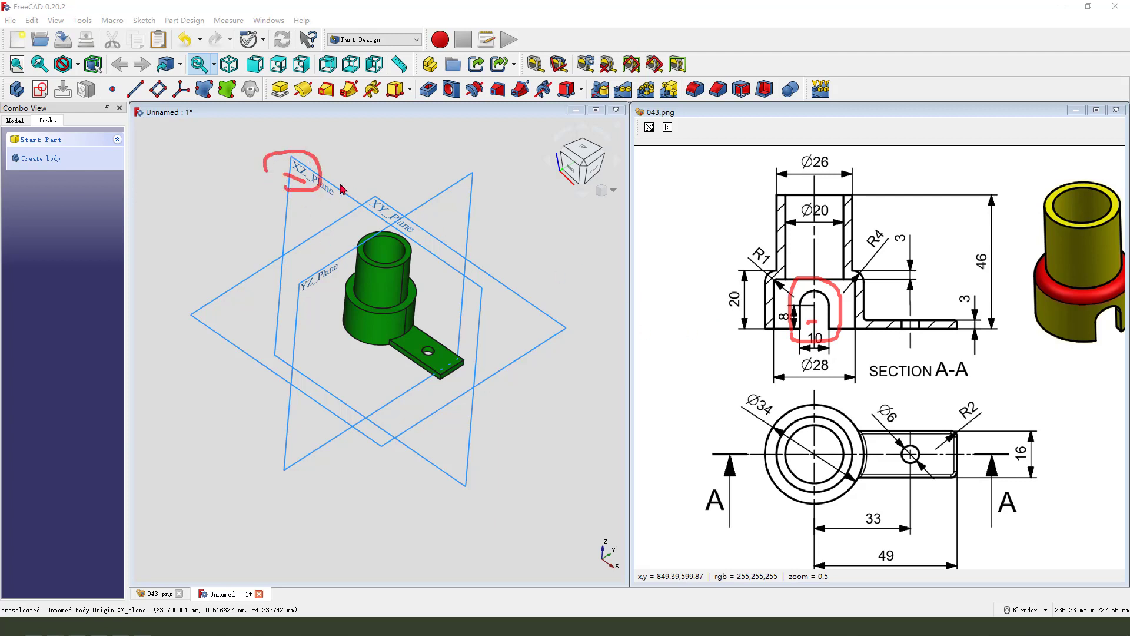
pyautogui.moveTo(337, 181)
pyautogui.mouseDown()
pyautogui.moveTo(701, 237)
pyautogui.moveTo(786, 293)
pyautogui.mouseUp()
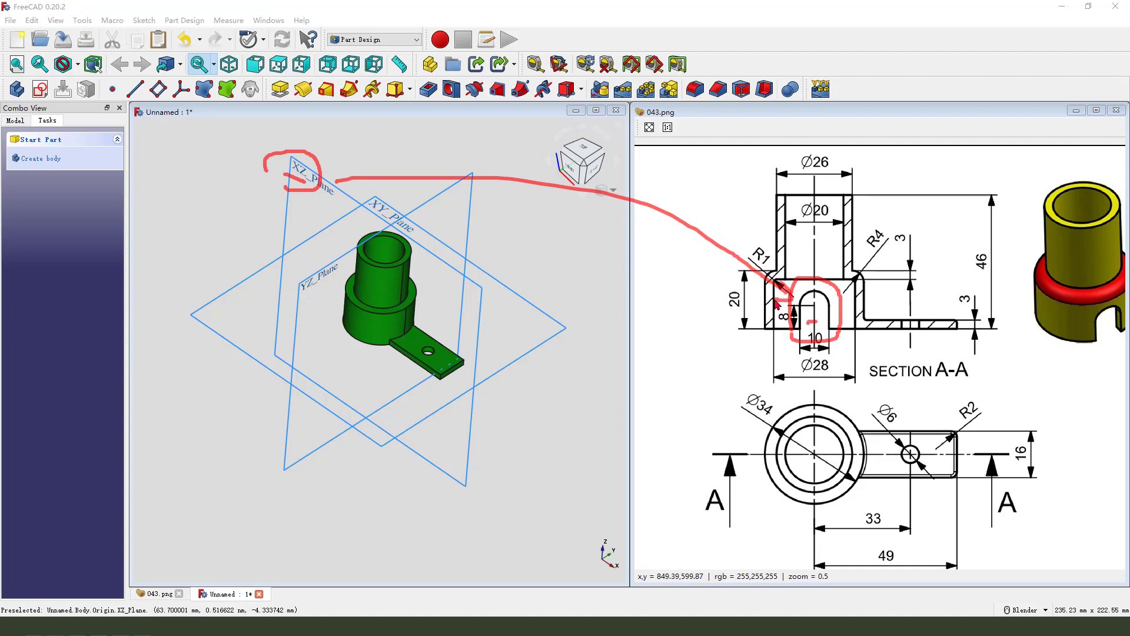
# - Start a sketch on the XZ plane and draw a rectangle rising from the horizontal axis
pyautogui.press('Escape')
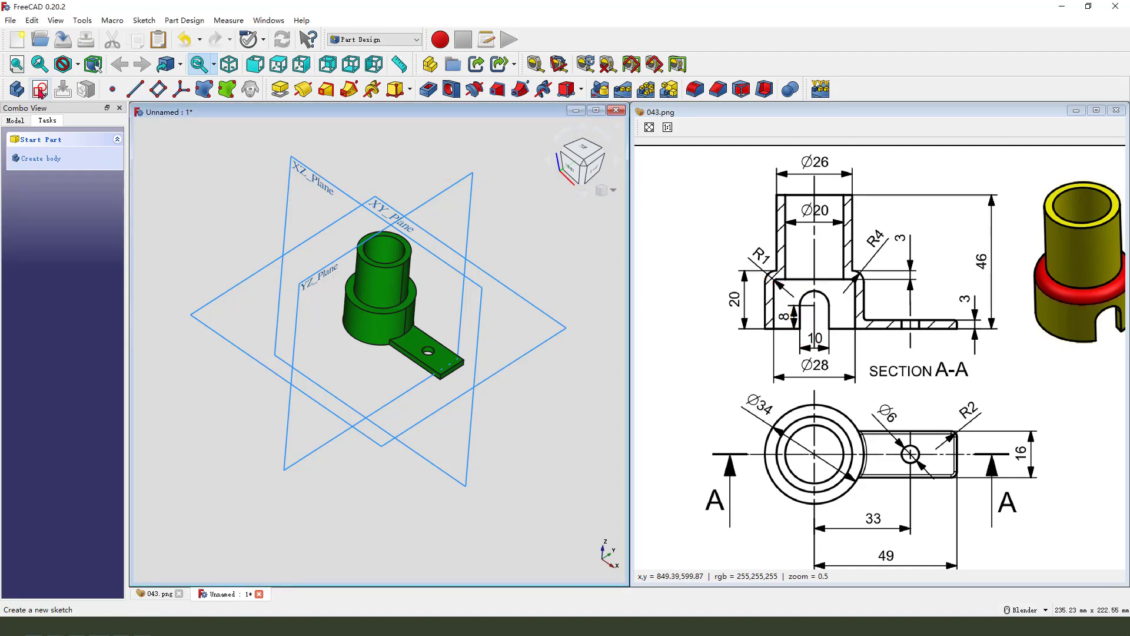
pyautogui.click(40, 90)
pyautogui.click(302, 177)
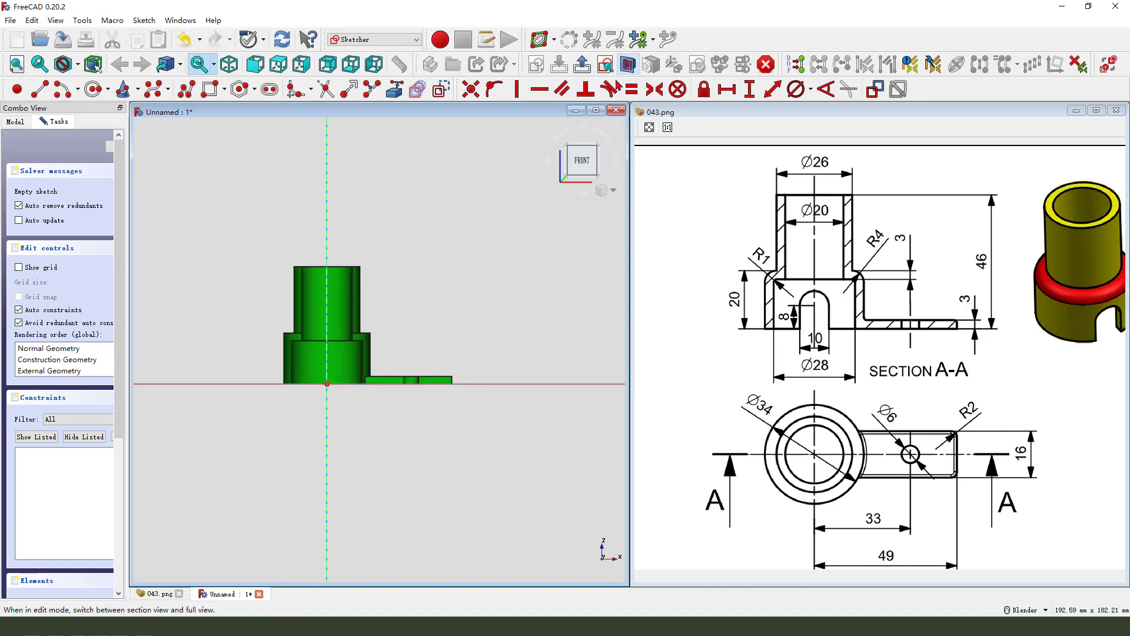
pyautogui.scroll(2, 315, 426)
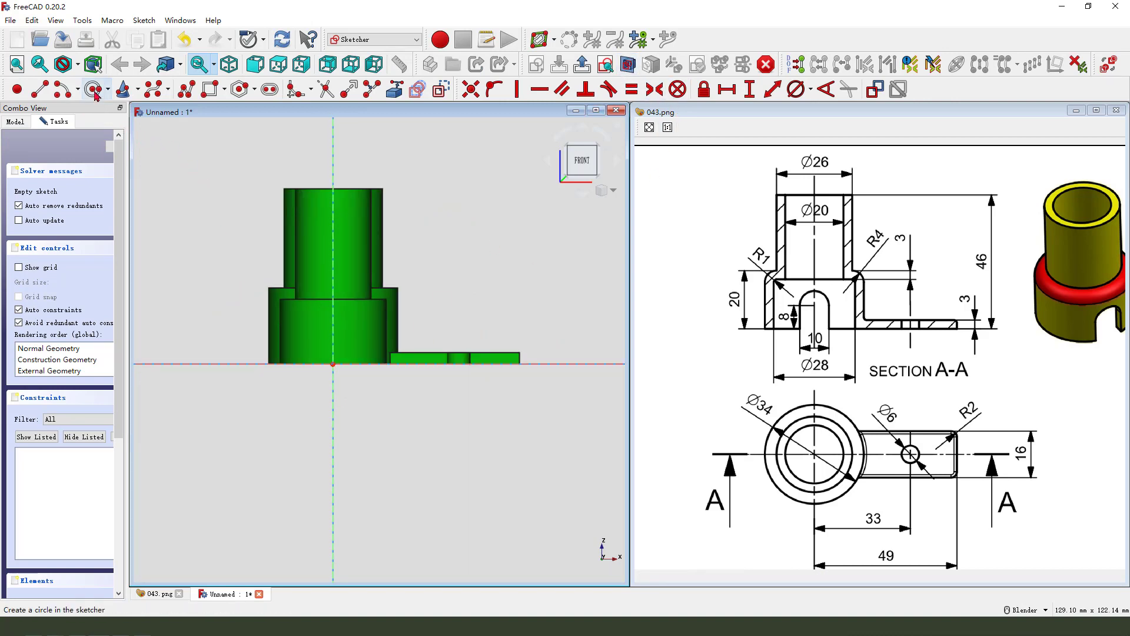
pyautogui.click(209, 89)
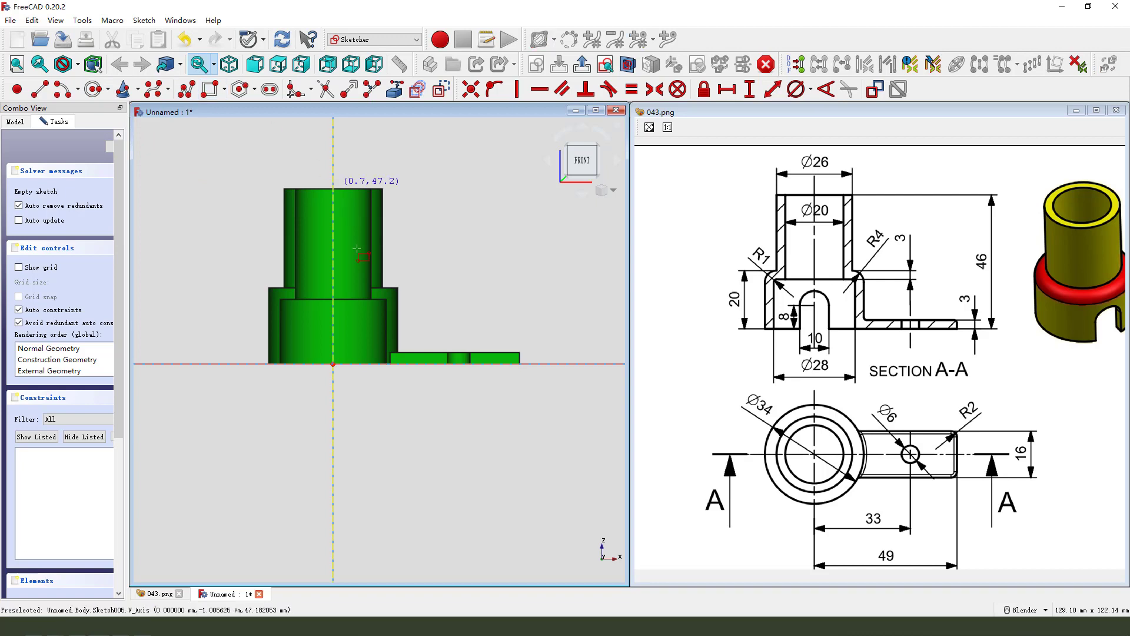
pyautogui.click(303, 363)
pyautogui.click(357, 315)
pyautogui.rightClick(371, 332)
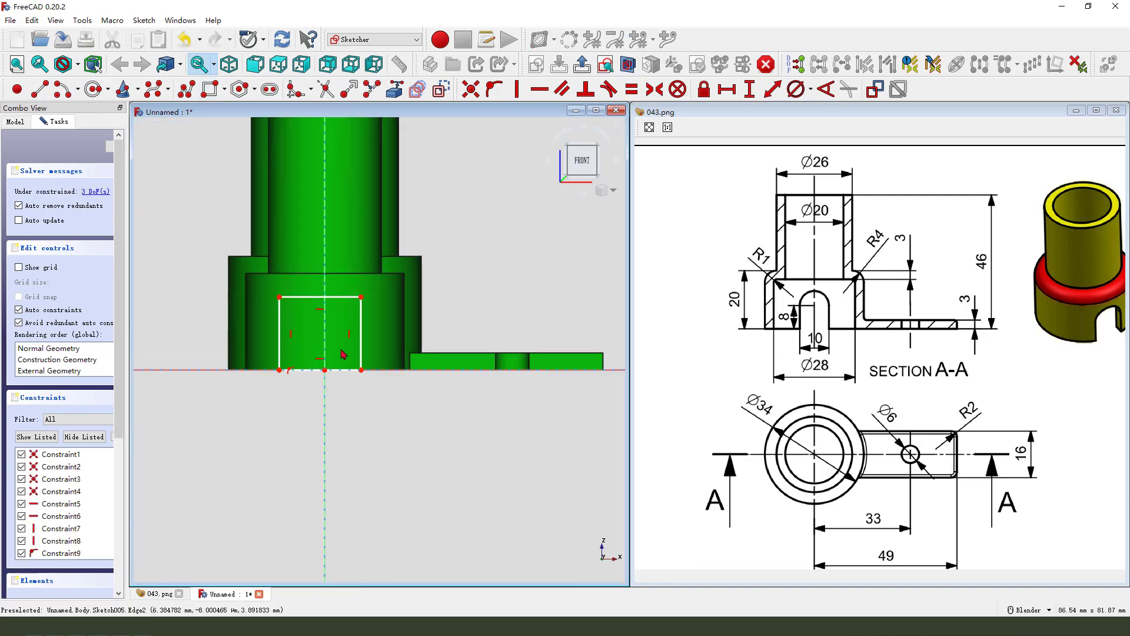
# - Make the rectangle's two top corners symmetric about the vertical axis
pyautogui.scroll(2, 356, 345)
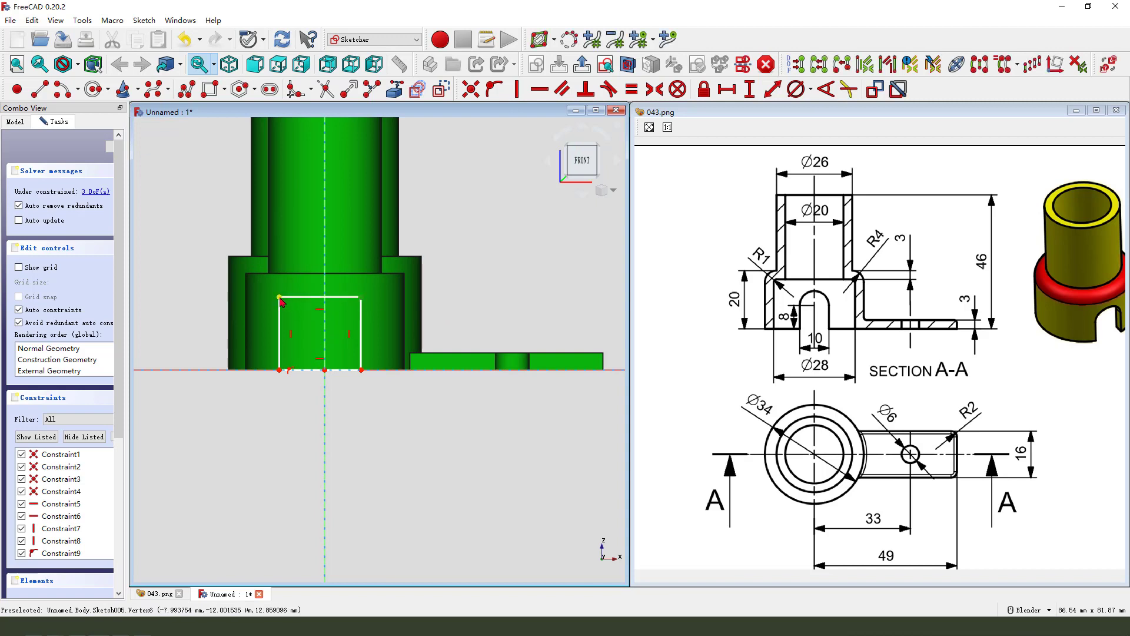
pyautogui.click(654, 89)
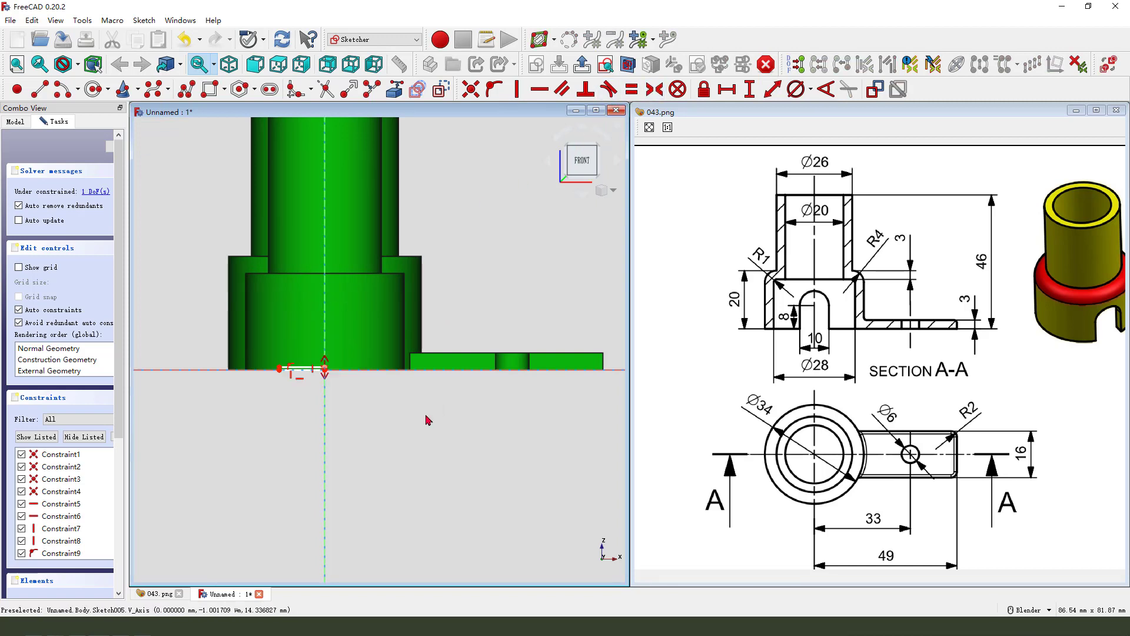
pyautogui.click(184, 39)
pyautogui.scroll(2, 272, 283)
pyautogui.click(268, 284)
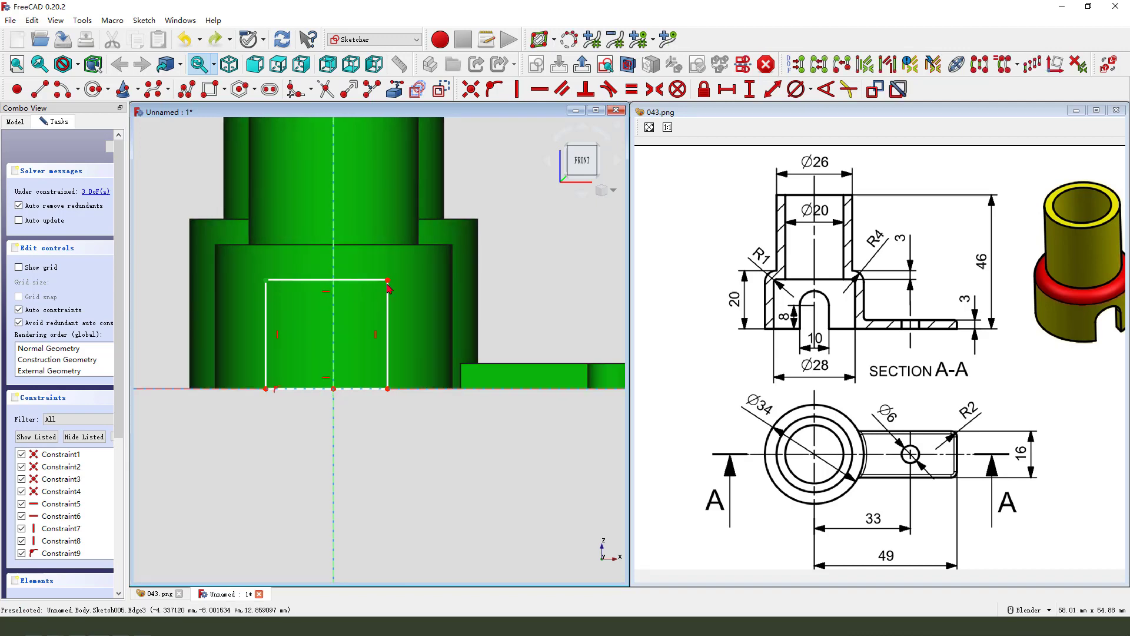
pyautogui.click(387, 281)
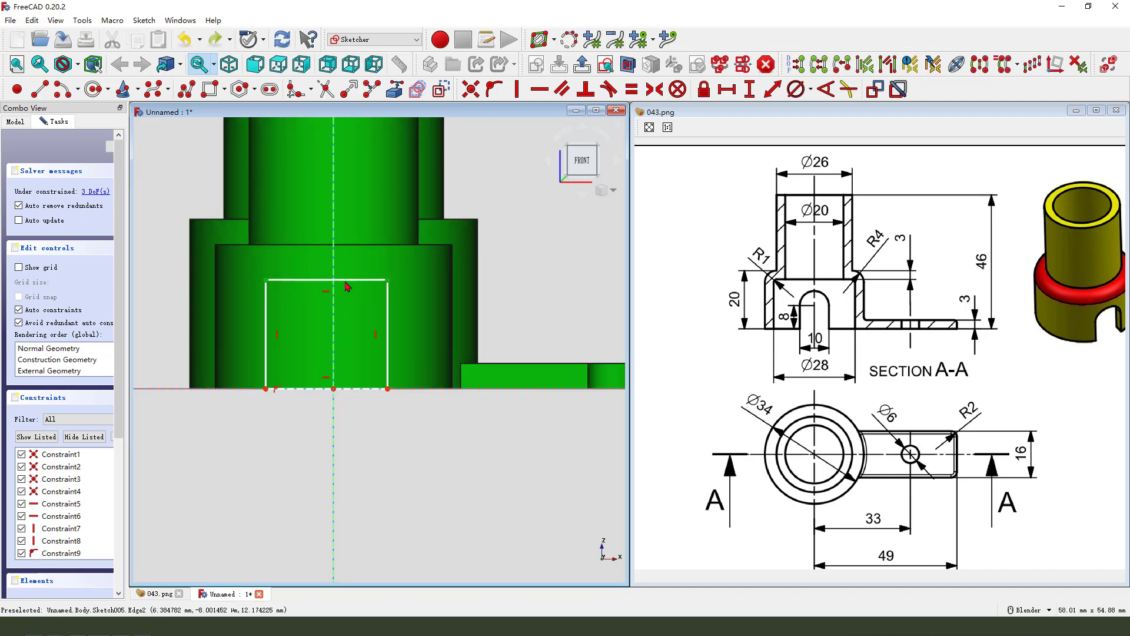
pyautogui.click(337, 333)
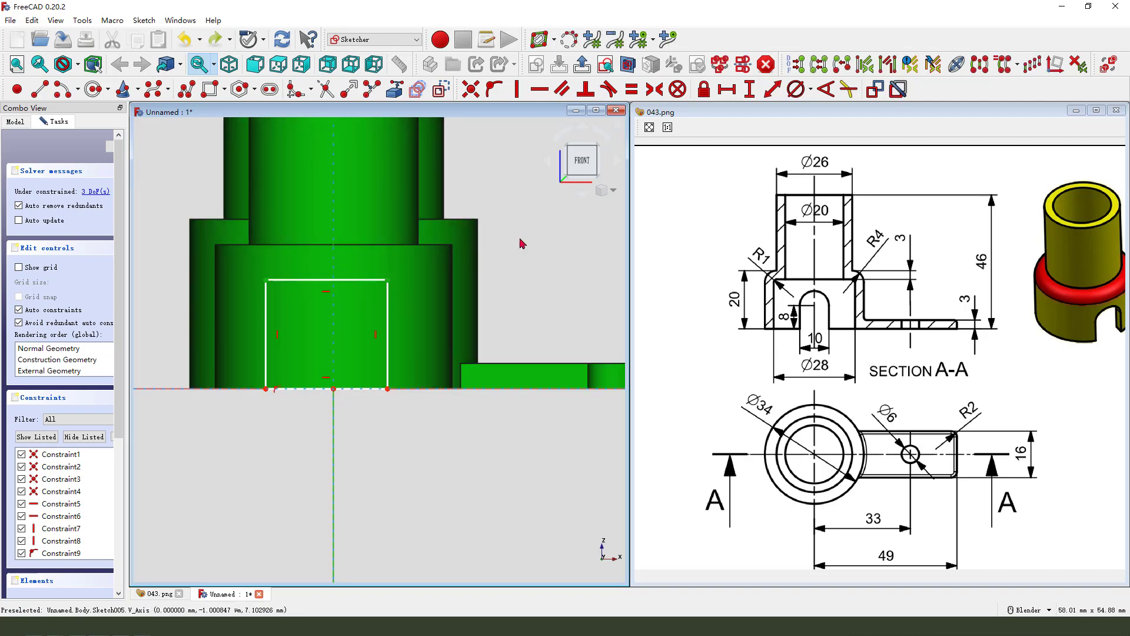
pyautogui.click(654, 89)
pyautogui.scroll(-1, 393, 419)
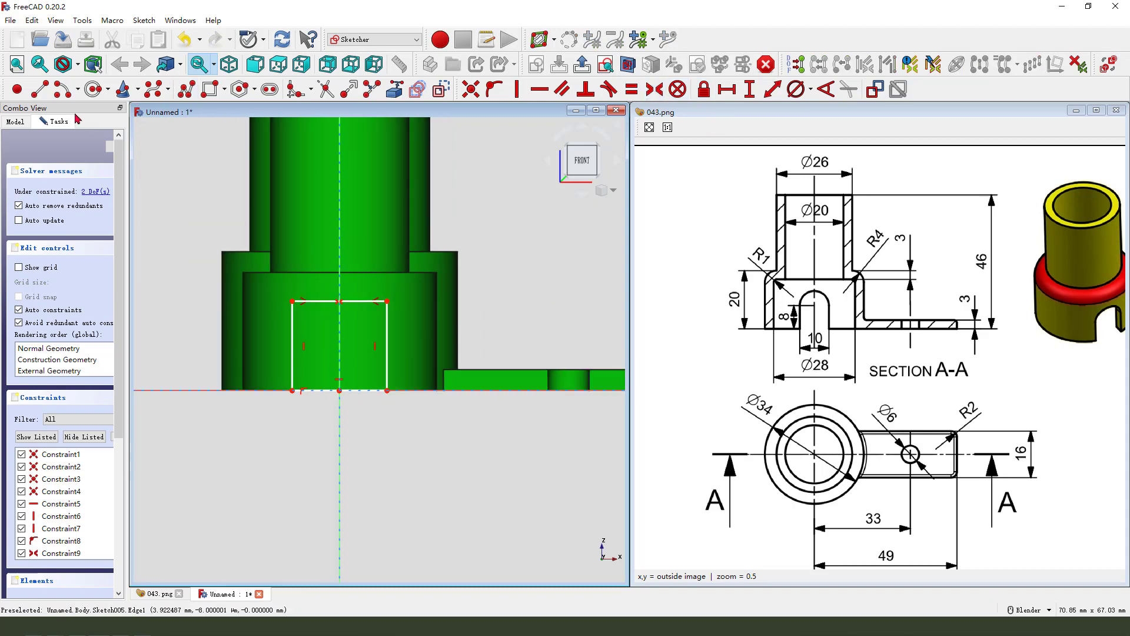
# - Draw a centre-point semicircle on the top edge midpoint, then make the top edge construction geometry
pyautogui.click(61, 92)
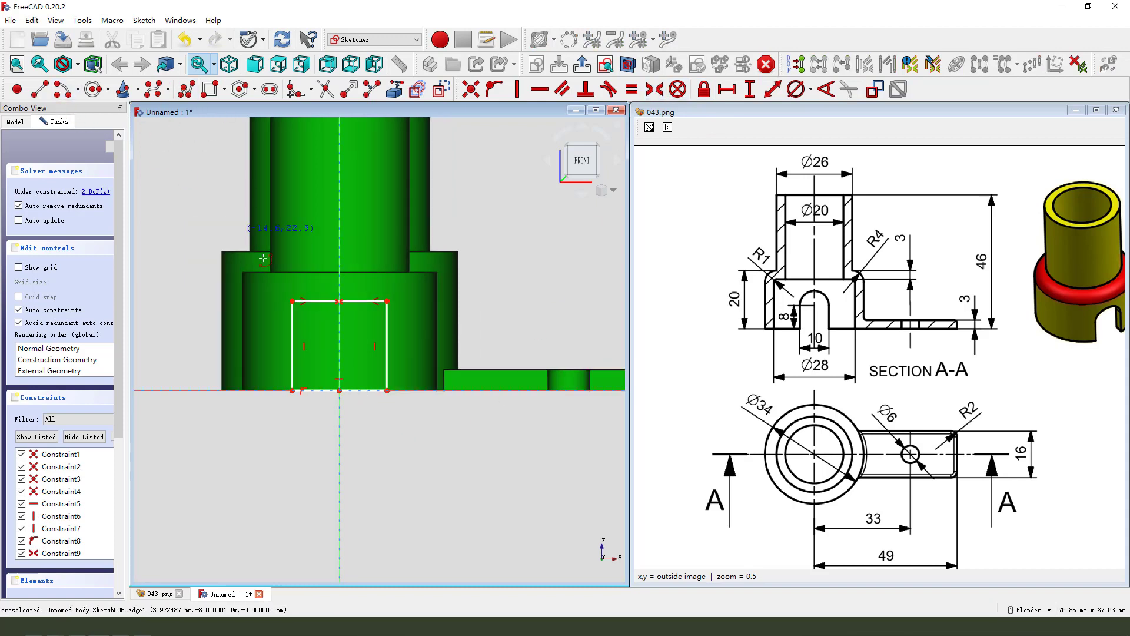
pyautogui.click(339, 301)
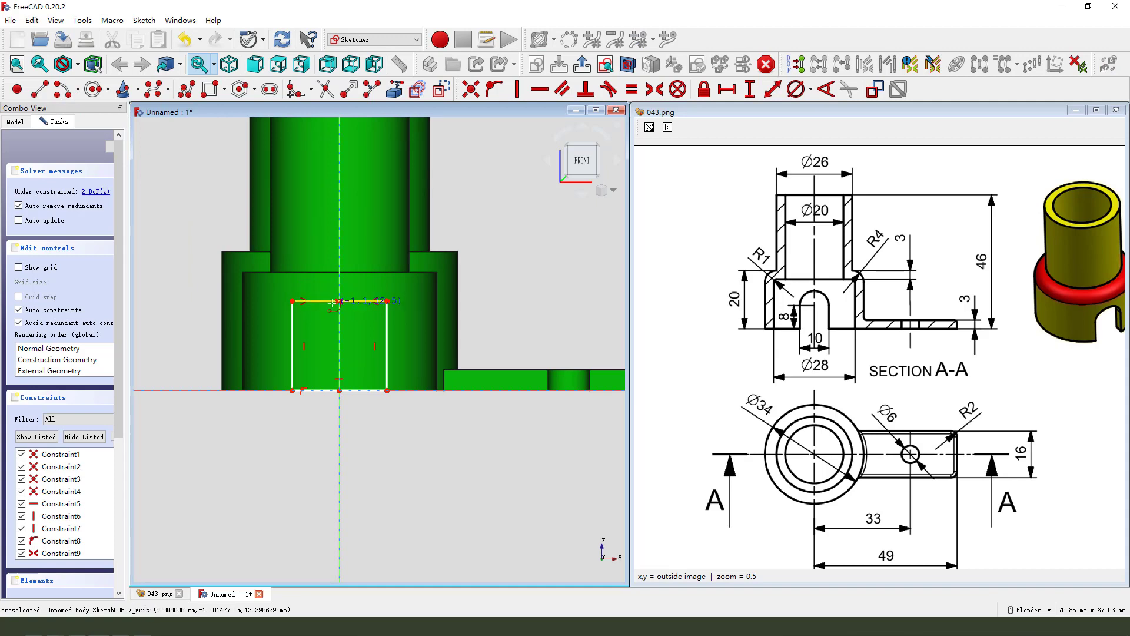
pyautogui.click(376, 288)
pyautogui.scroll(1, 377, 290)
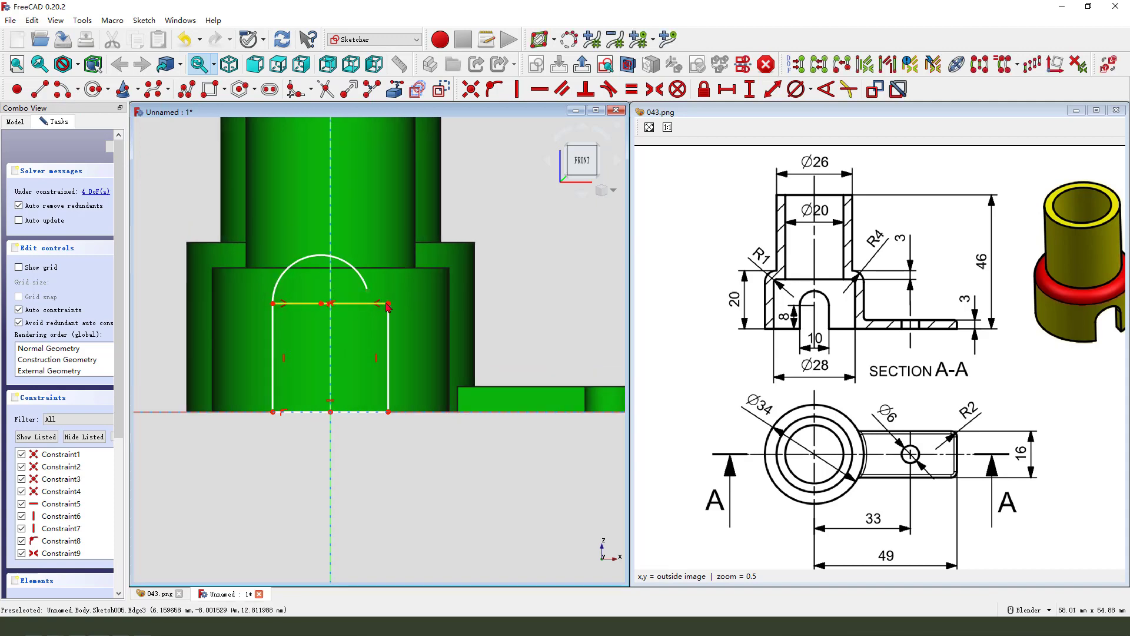
pyautogui.click(388, 304)
pyautogui.click(470, 89)
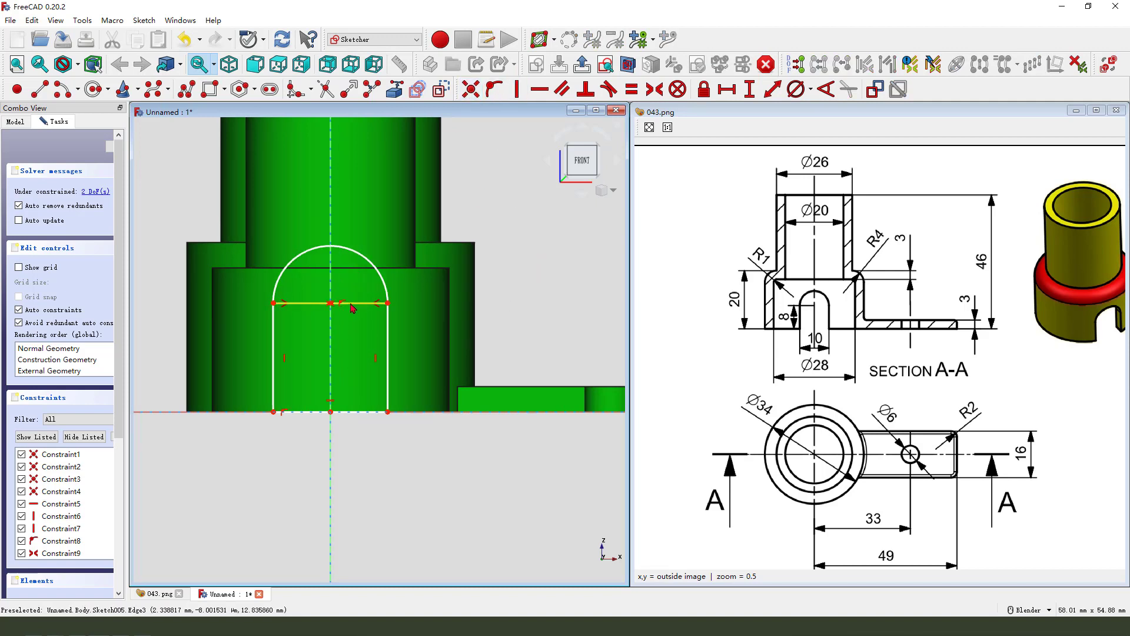
pyautogui.rightClick(363, 322)
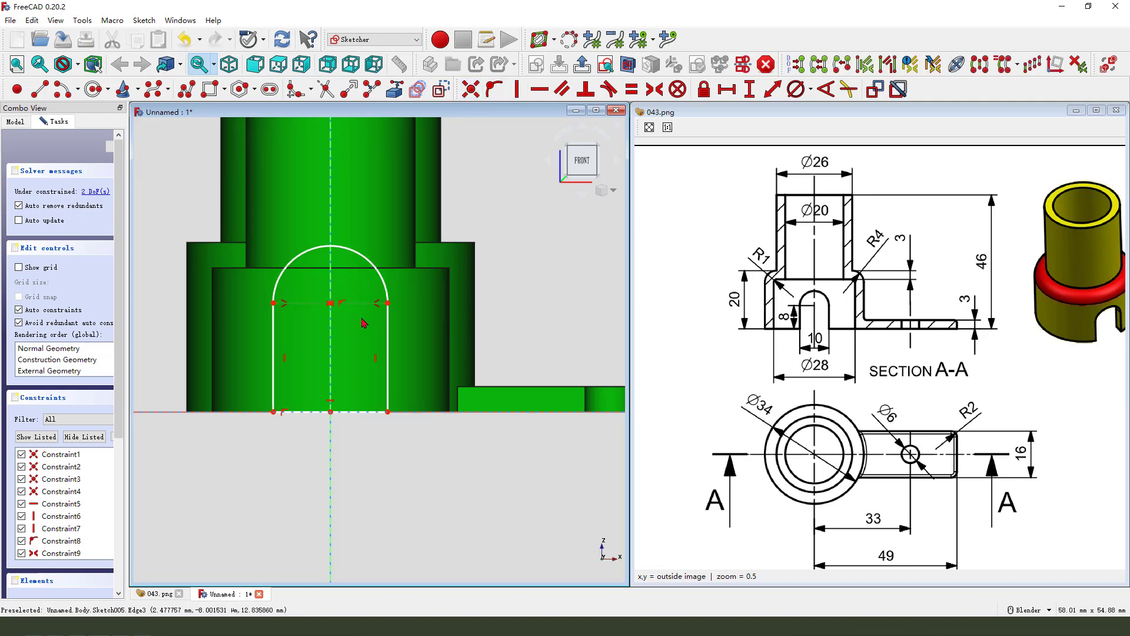
pyautogui.click(442, 88)
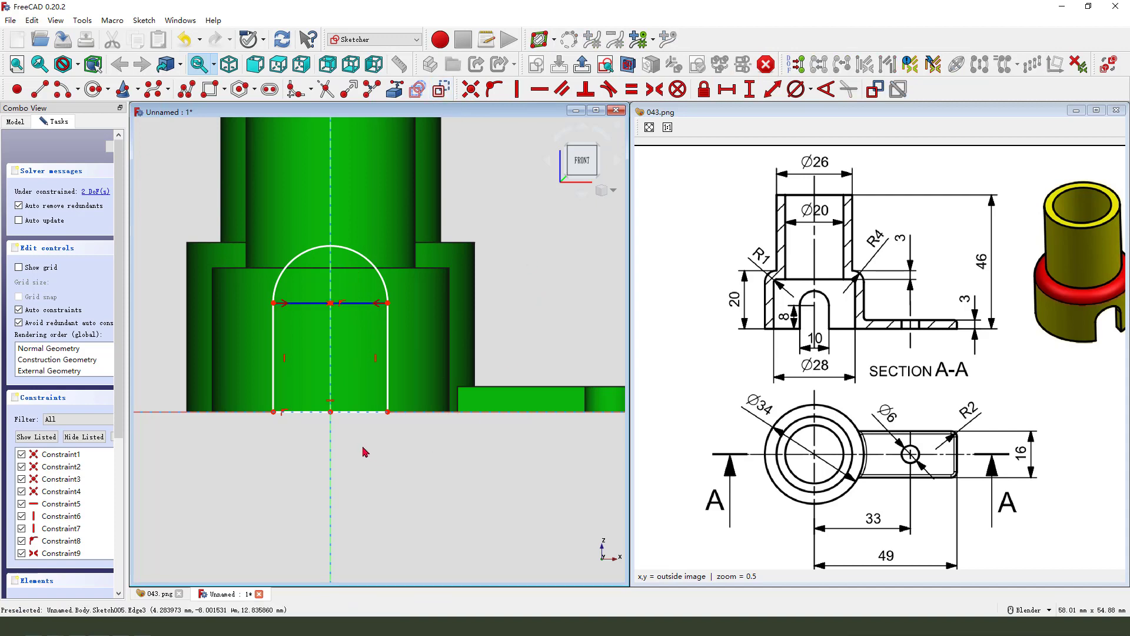
# - Dimension the slot's bottom line to 10 mm and its side to 8 mm, then tidy the labels
pyautogui.click(356, 419)
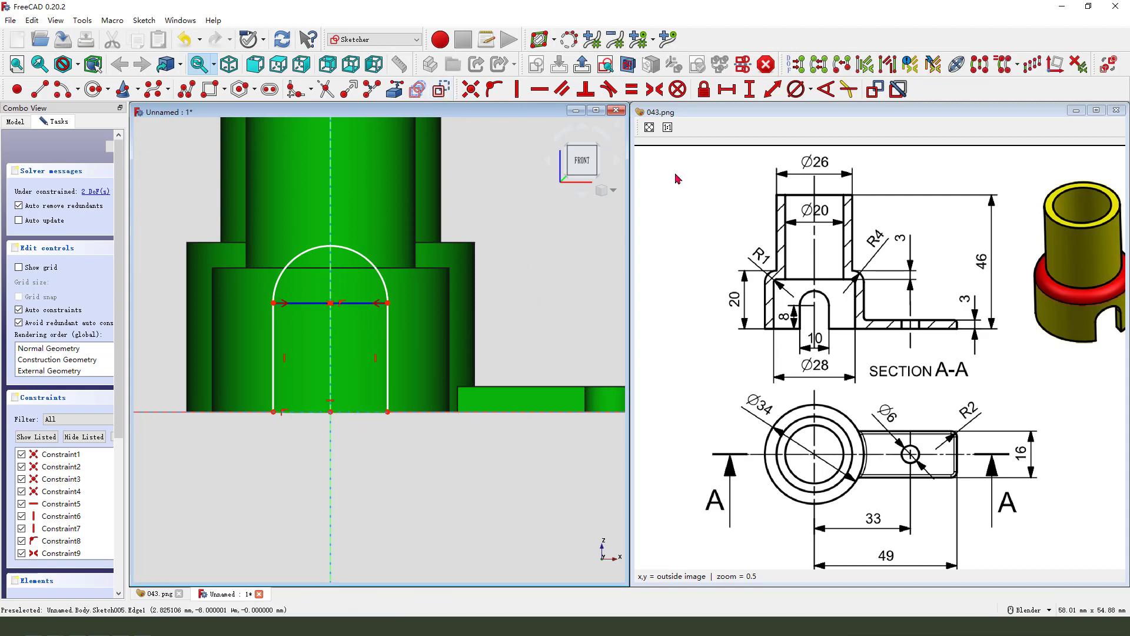
pyautogui.click(729, 92)
pyautogui.write('1')
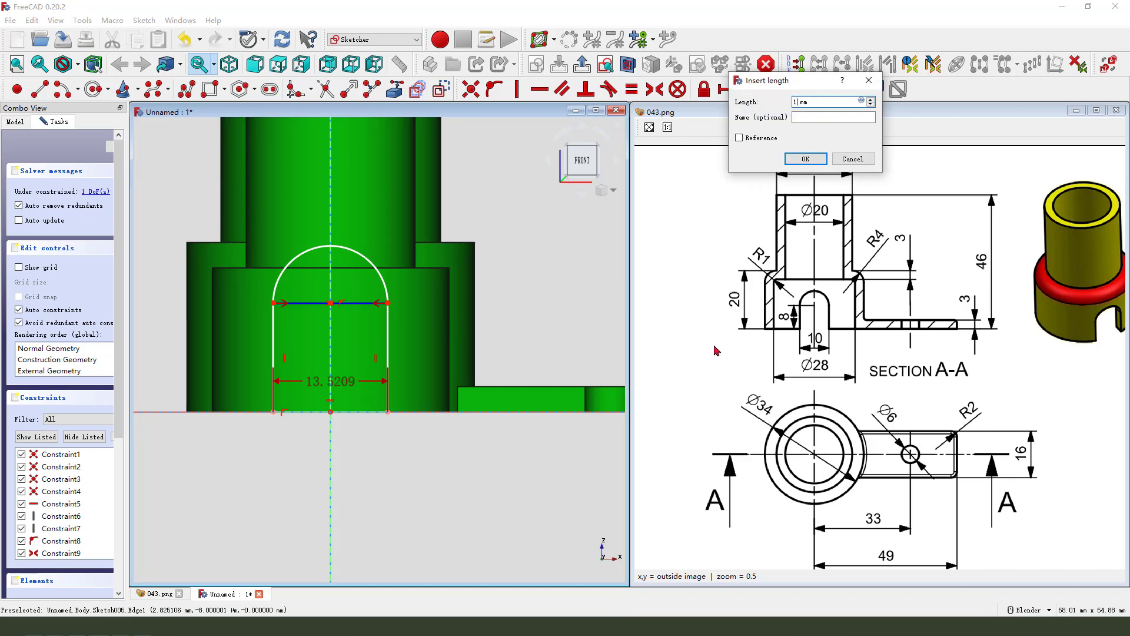
pyautogui.write('0')
pyautogui.press('Return')
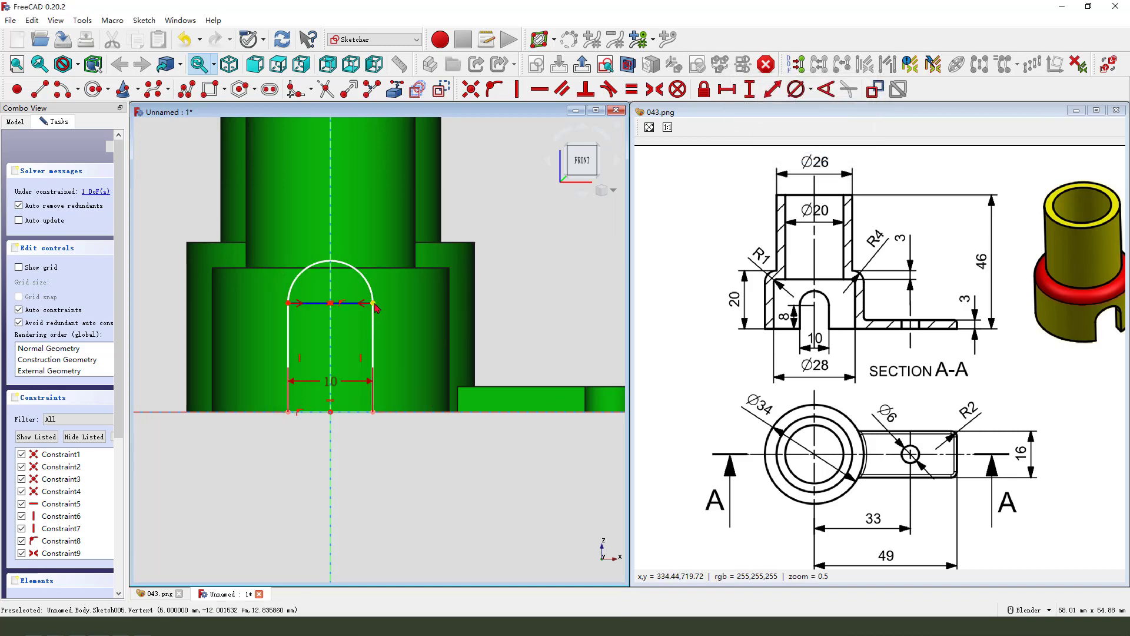
pyautogui.click(372, 412)
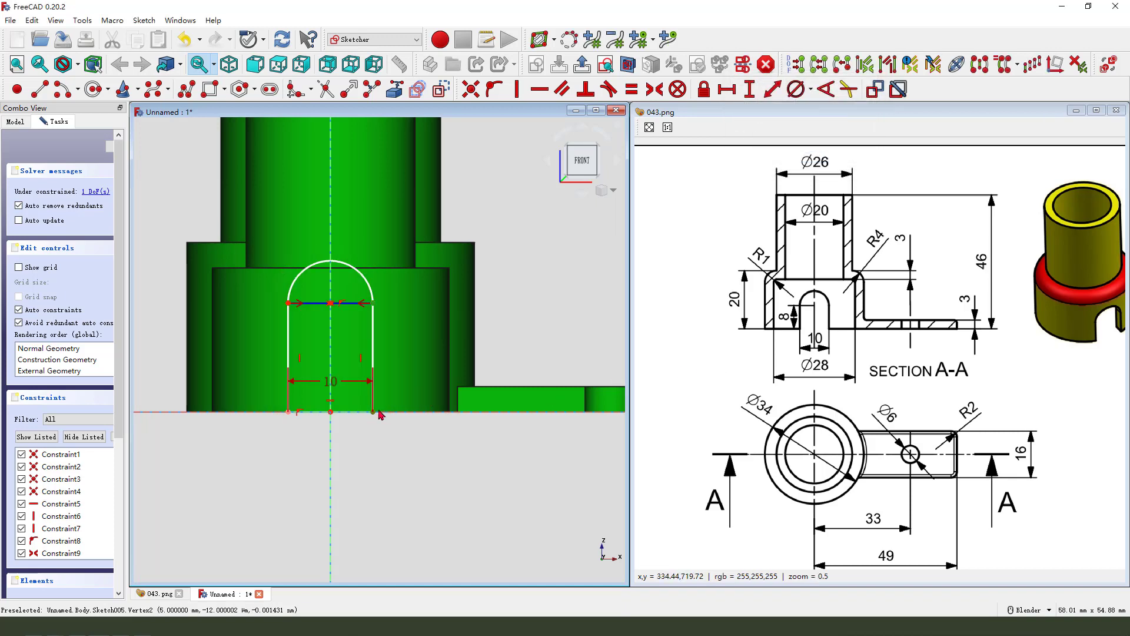
pyautogui.click(749, 91)
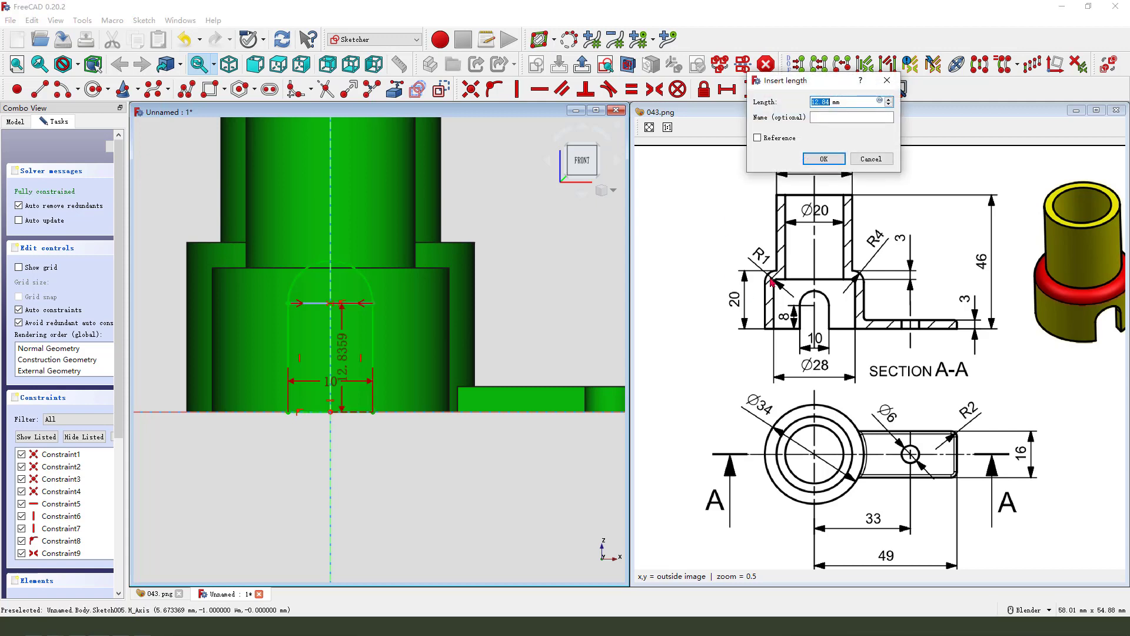
pyautogui.press('Return')
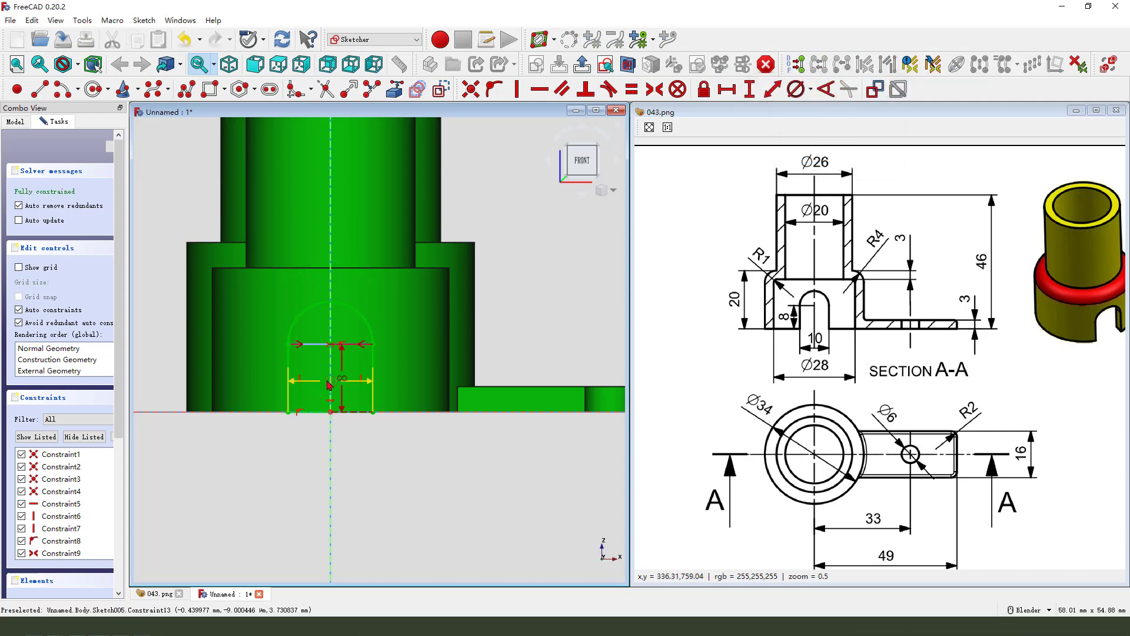
pyautogui.moveTo(328, 393); pyautogui.dragTo(329, 475)
pyautogui.moveTo(342, 377); pyautogui.dragTo(398, 378)
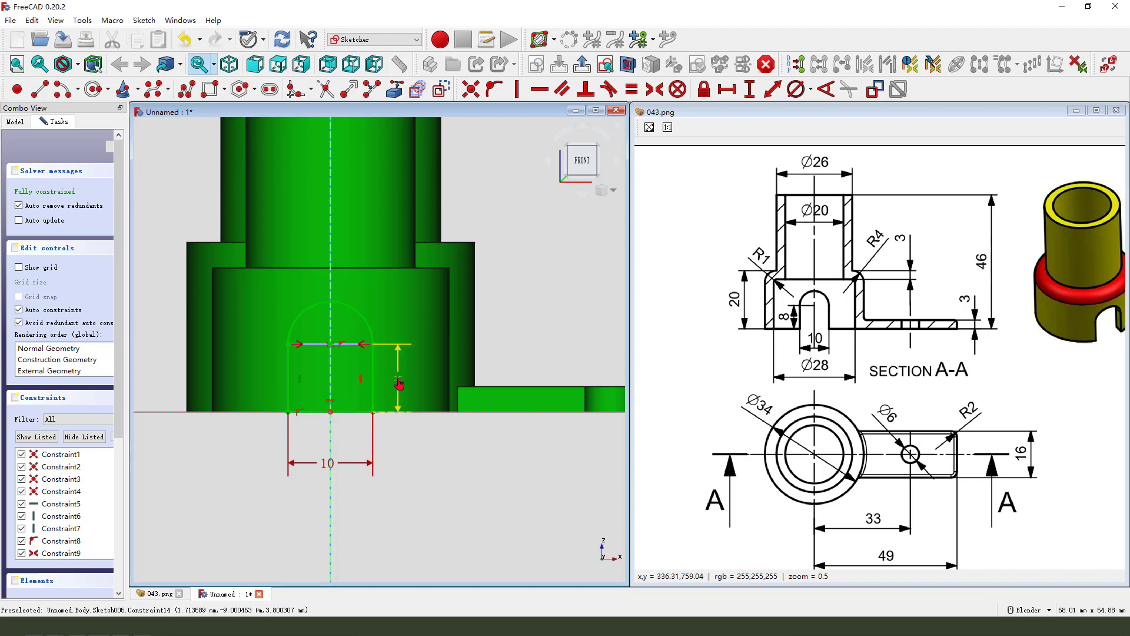
# - Close the slot sketch and pocket it Through all, symmetric to the sketch plane
pyautogui.click(583, 64)
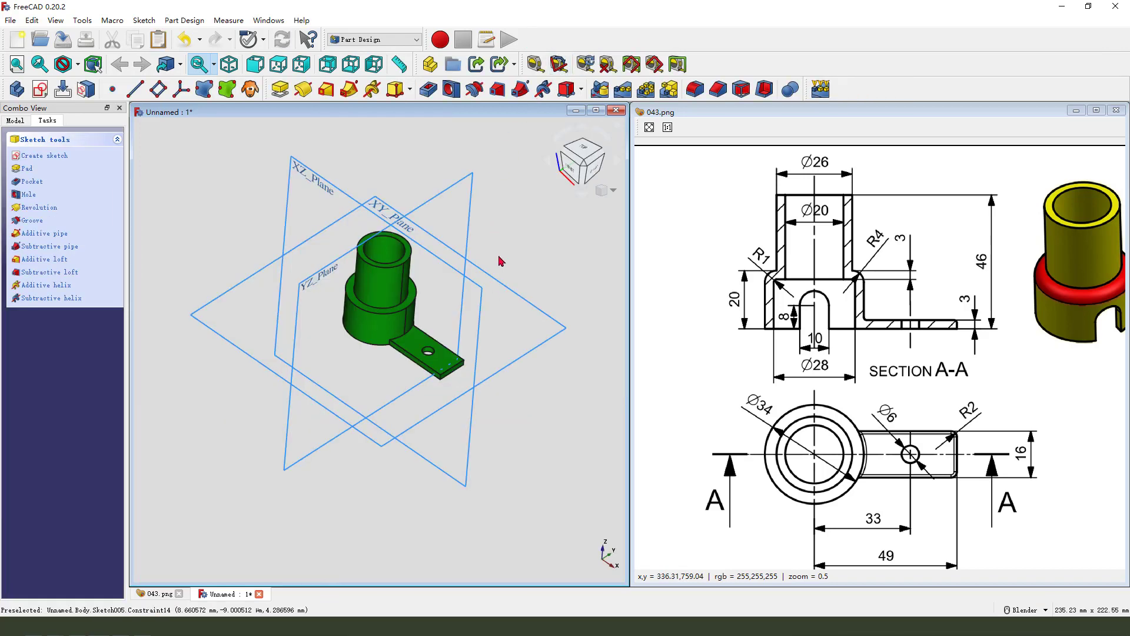
pyautogui.click(428, 90)
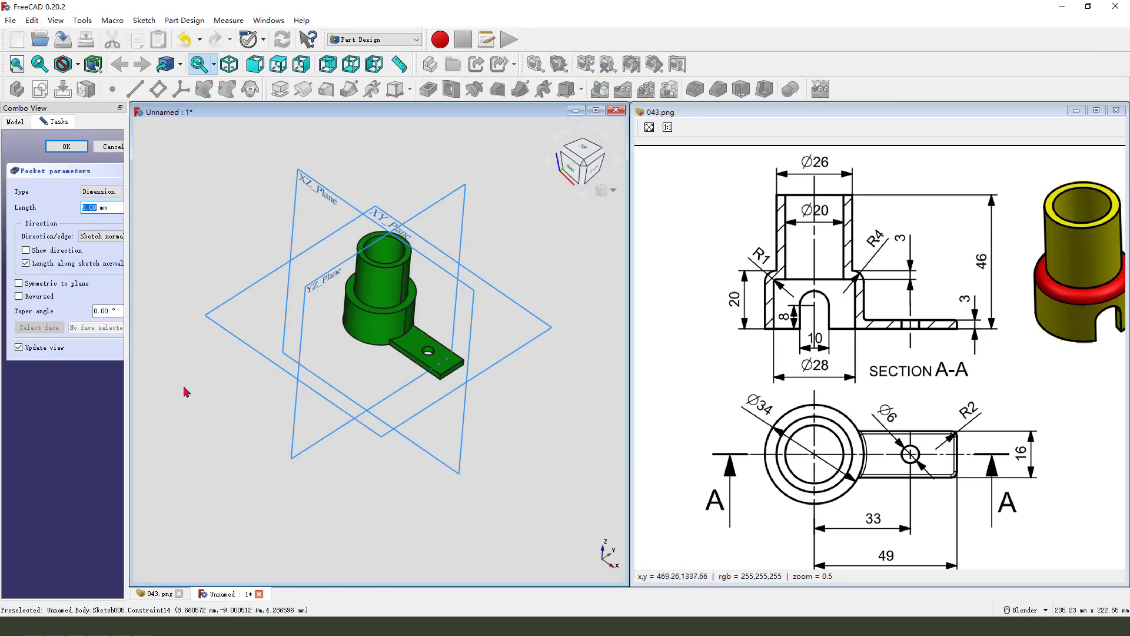
pyautogui.click(104, 195)
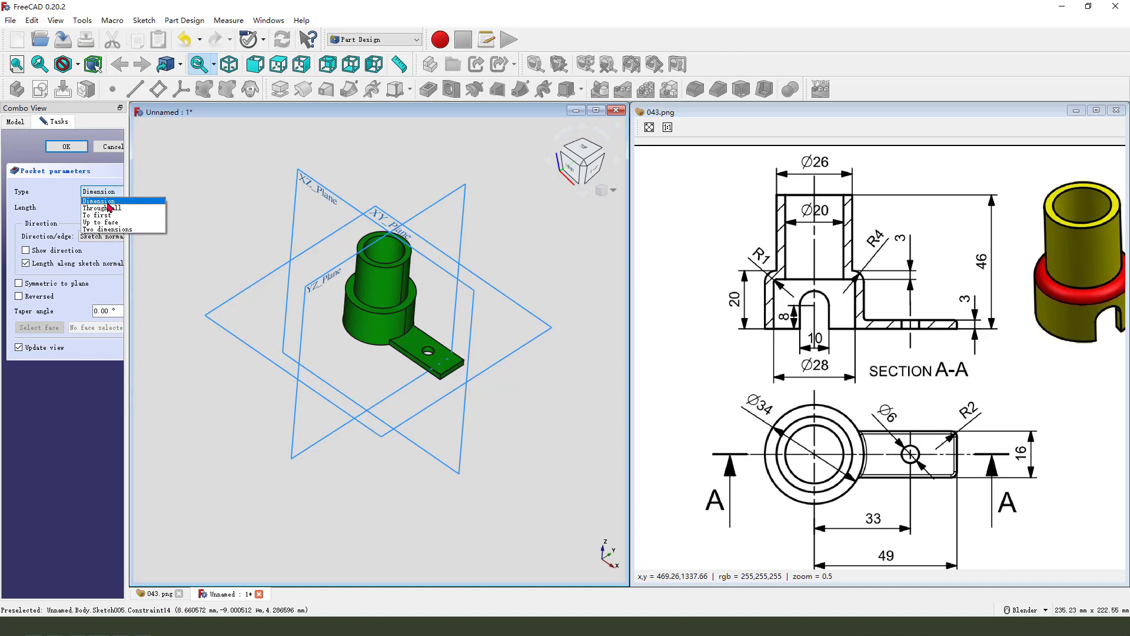
pyautogui.click(110, 208)
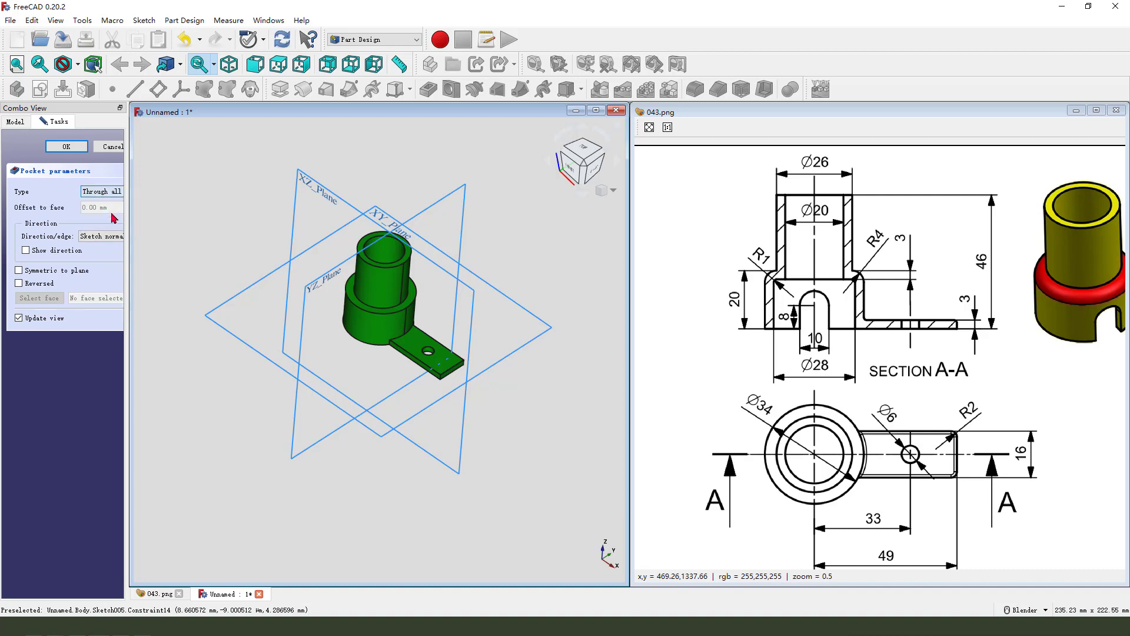
pyautogui.click(19, 271)
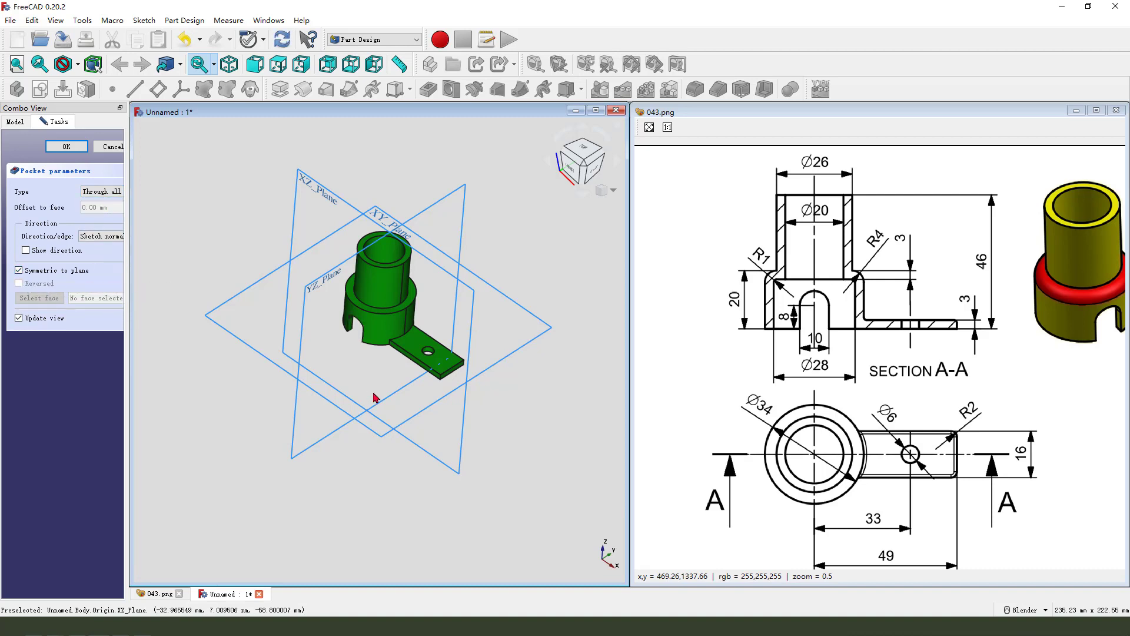
pyautogui.moveTo(303, 391); pyautogui.dragTo(409, 371, button='middle')
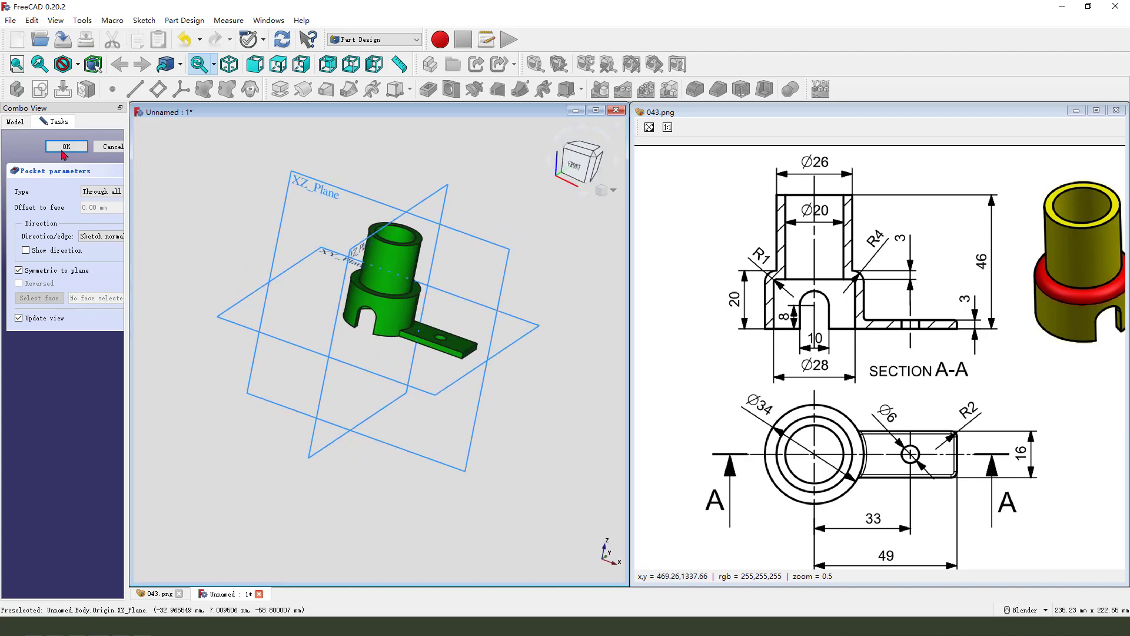
pyautogui.click(65, 147)
pyautogui.moveTo(366, 320); pyautogui.dragTo(469, 394, button='middle')
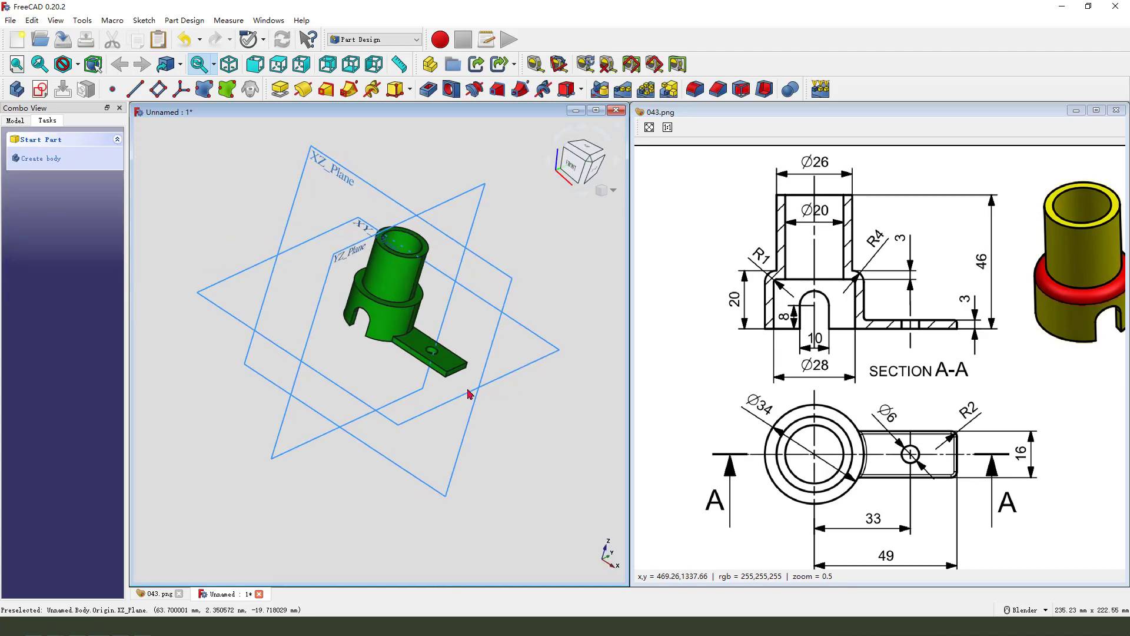
# - Fillet the side tab's two end corner edges at 2 mm
pyautogui.scroll(2, 469, 394)
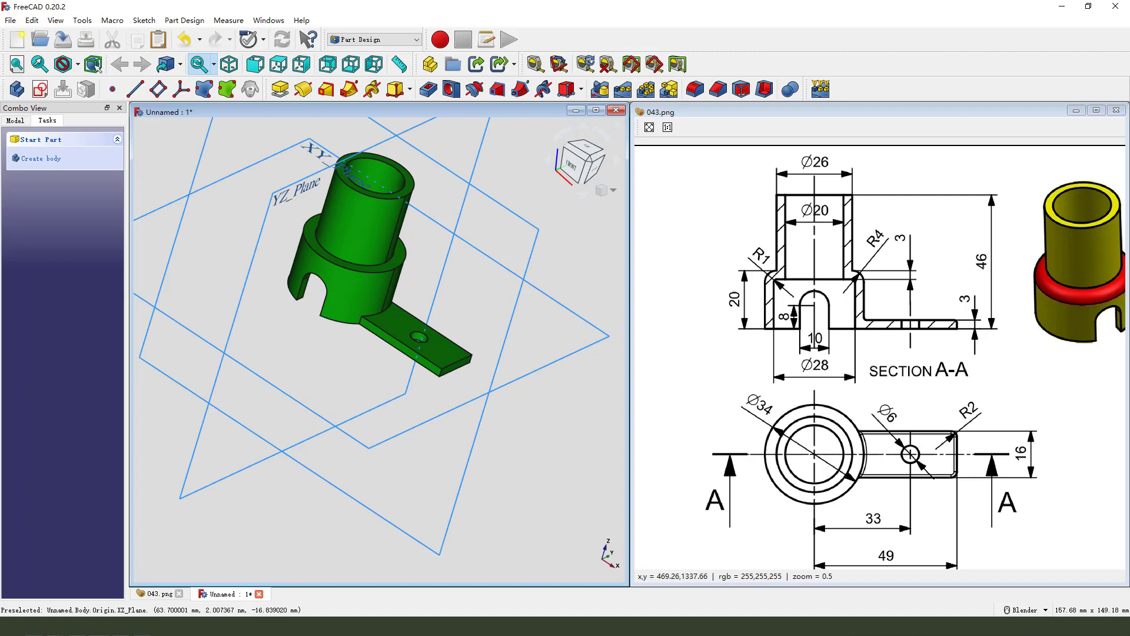
pyautogui.scroll(2, 488, 346)
pyautogui.click(469, 358)
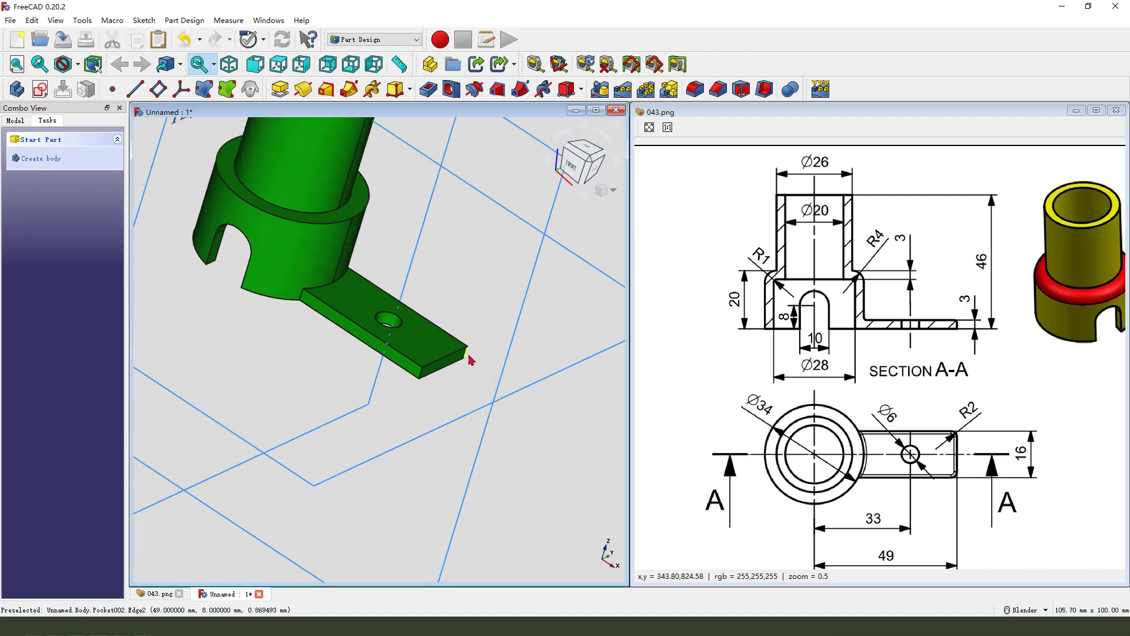
pyautogui.keyDown('ctrl'); pyautogui.click(422, 376); pyautogui.keyUp('ctrl')
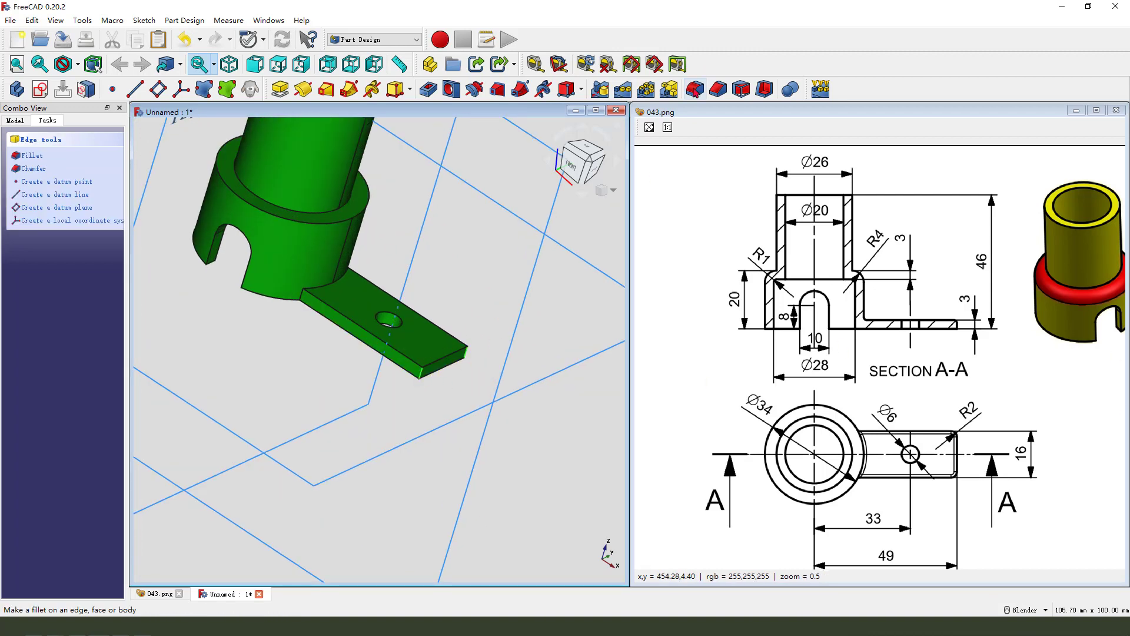
pyautogui.click(694, 89)
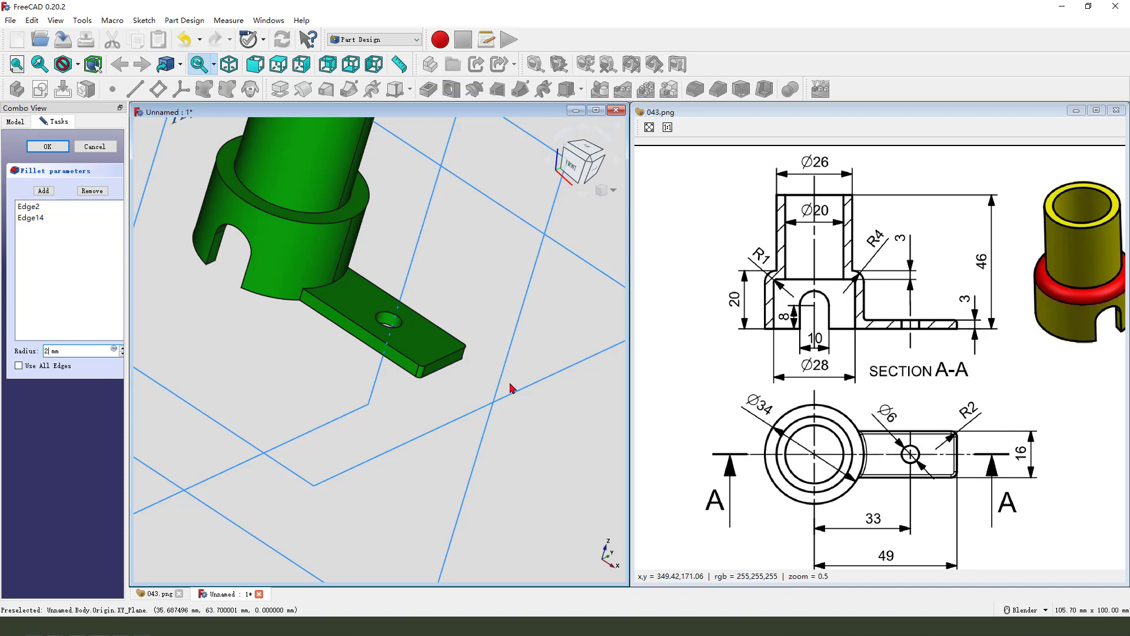
pyautogui.click(48, 146)
# - Set up a 1 mm fillet on the tab's end edge
pyautogui.scroll(1, 355, 359)
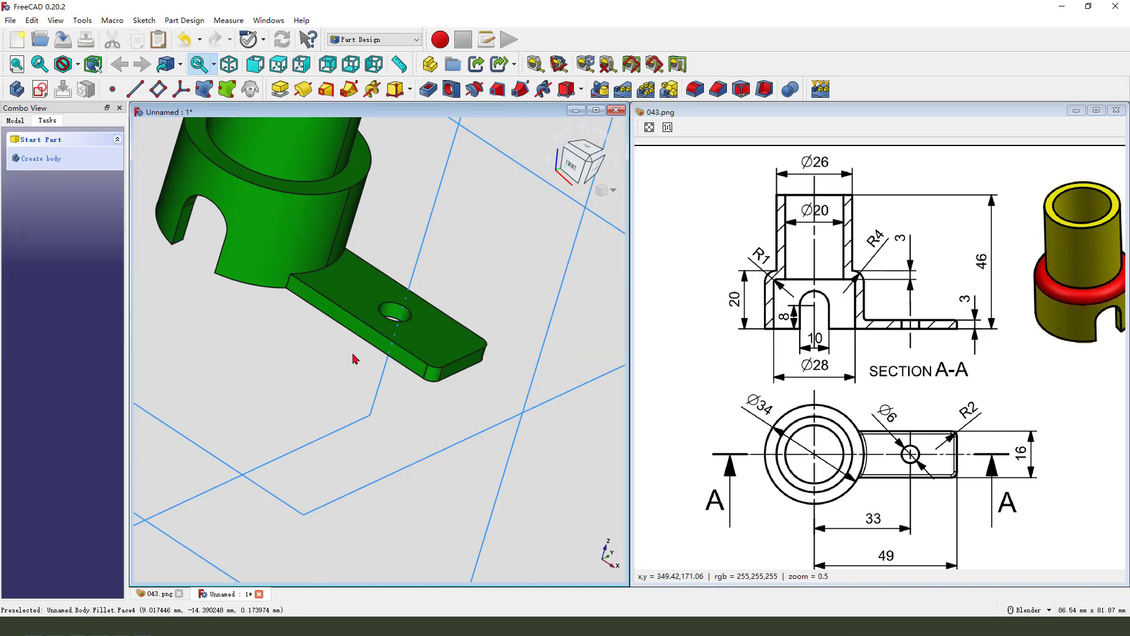
pyautogui.click(474, 334)
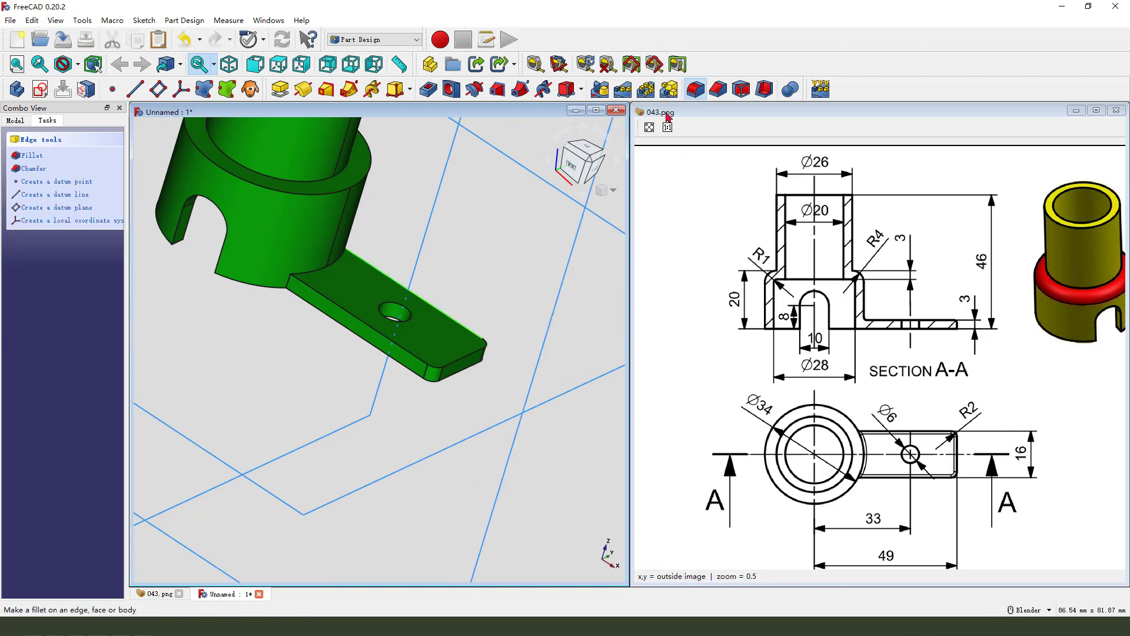
pyautogui.click(695, 89)
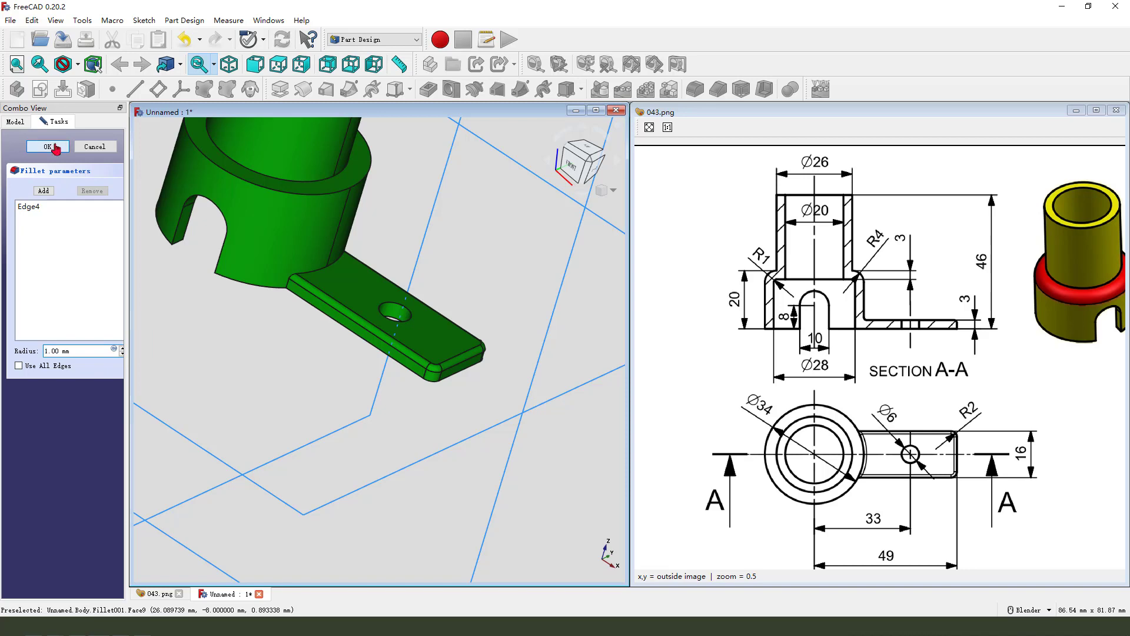
# - Apply the 1 mm tab end-edge fillet, then fillet the tab–cylinder joint at 1 mm
pyautogui.click(52, 146)
pyautogui.scroll(2, 282, 288)
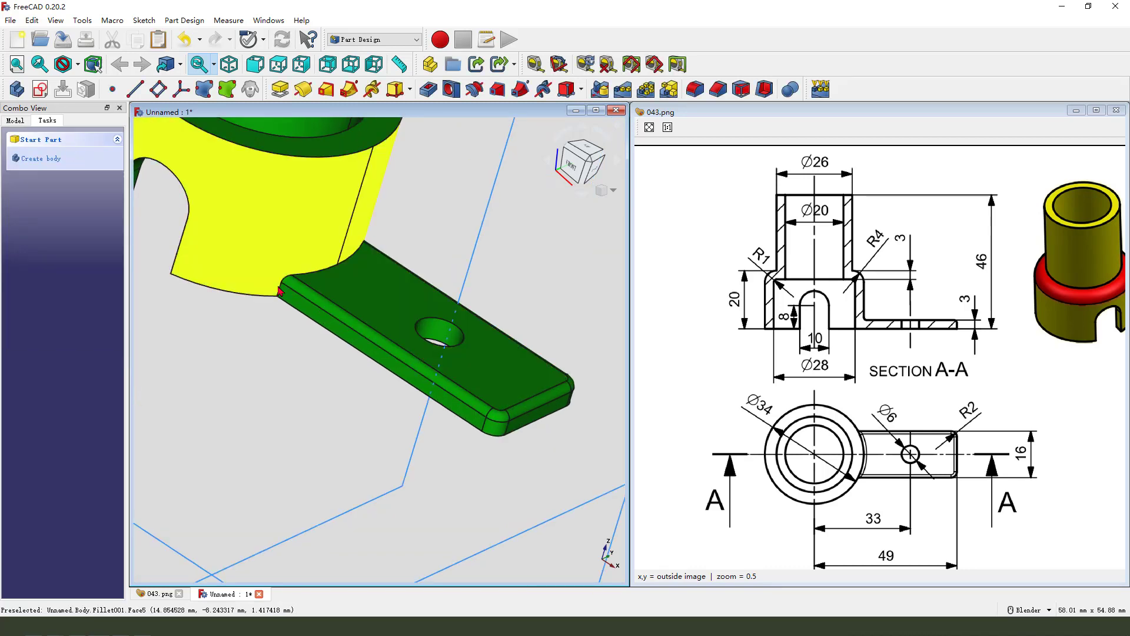
pyautogui.click(312, 270)
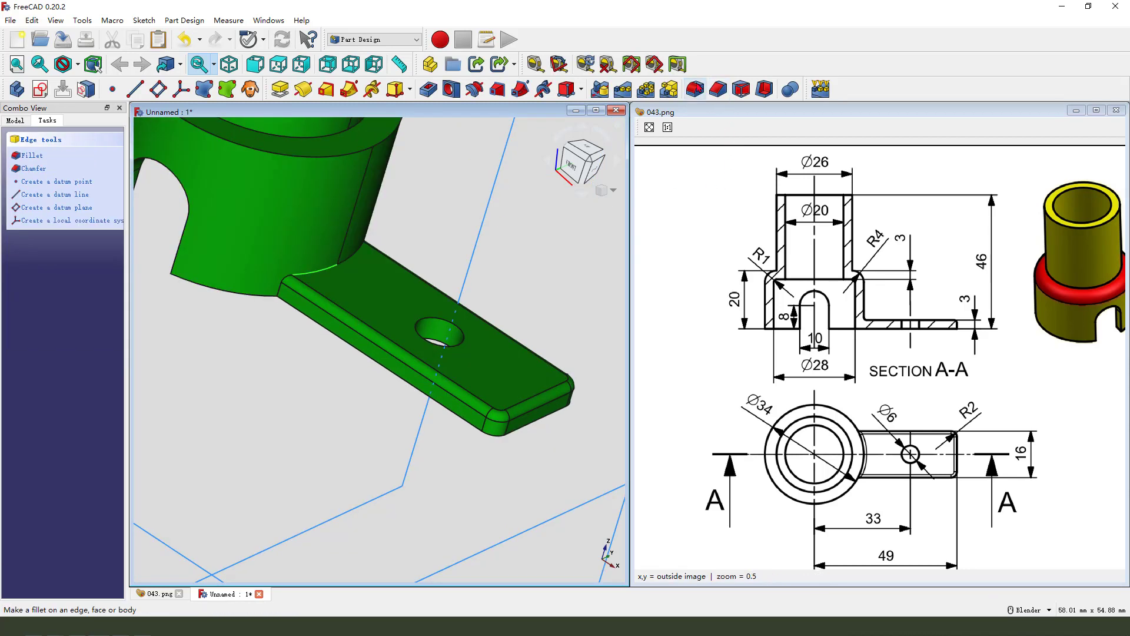
pyautogui.click(695, 88)
pyautogui.click(50, 146)
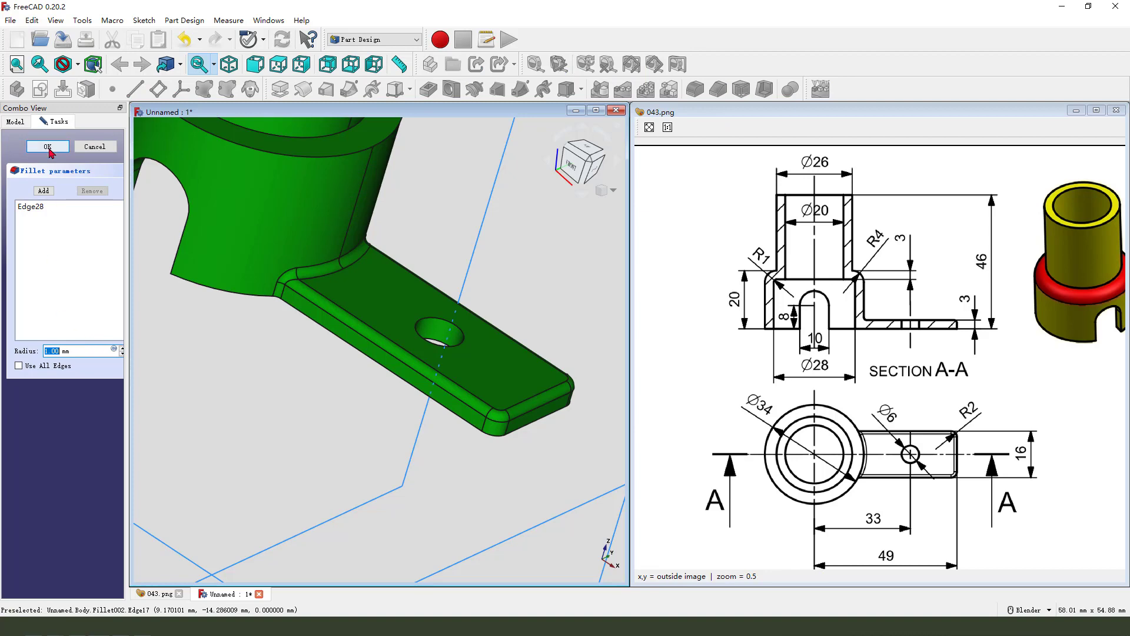
# - Fillet the inner edge of the lower ring at 1 mm
pyautogui.scroll(-5, 457, 416)
pyautogui.moveTo(457, 417); pyautogui.dragTo(285, 446, button='middle')
pyautogui.scroll(3, 447, 306)
pyautogui.scroll(2, 285, 445)
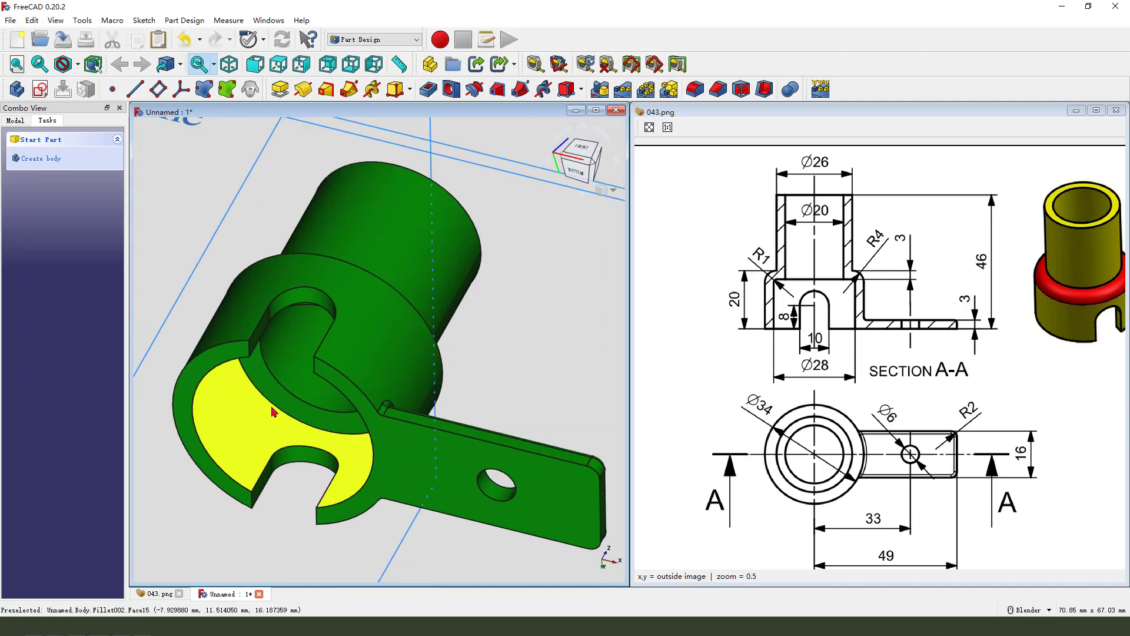
pyautogui.click(272, 406)
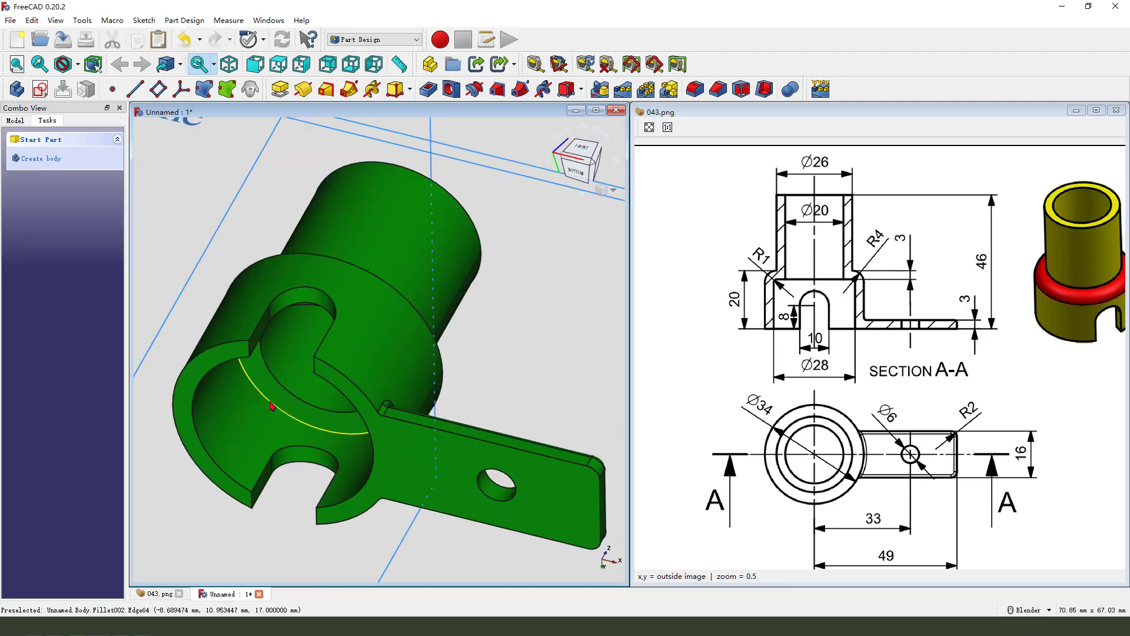
pyautogui.click(696, 89)
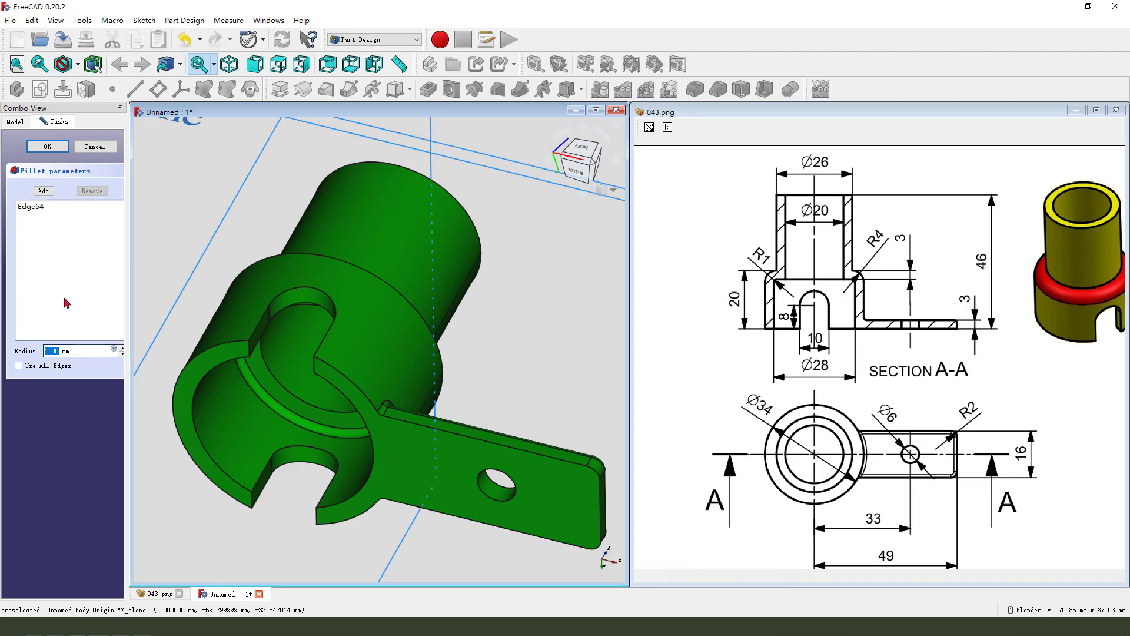
pyautogui.click(47, 147)
# - Fillet the cylinder shoulder edge at 3.99 mm after the 4 mm radius fails
pyautogui.moveTo(382, 318); pyautogui.dragTo(496, 321, button='middle')
pyautogui.scroll(-5, 421, 306)
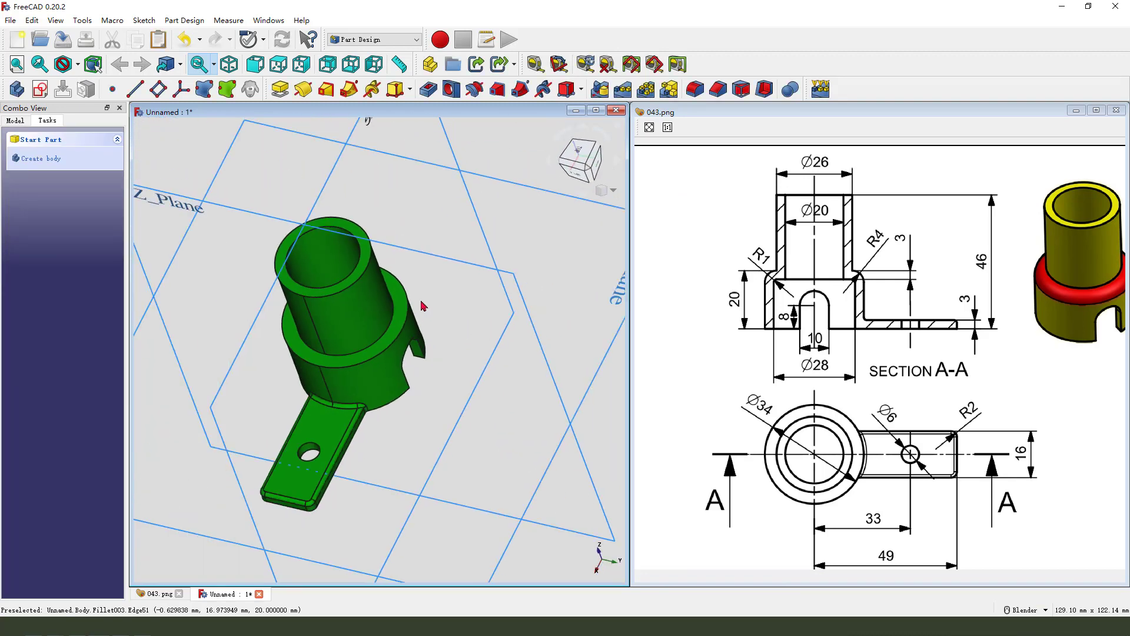
pyautogui.click(410, 297)
pyautogui.click(695, 89)
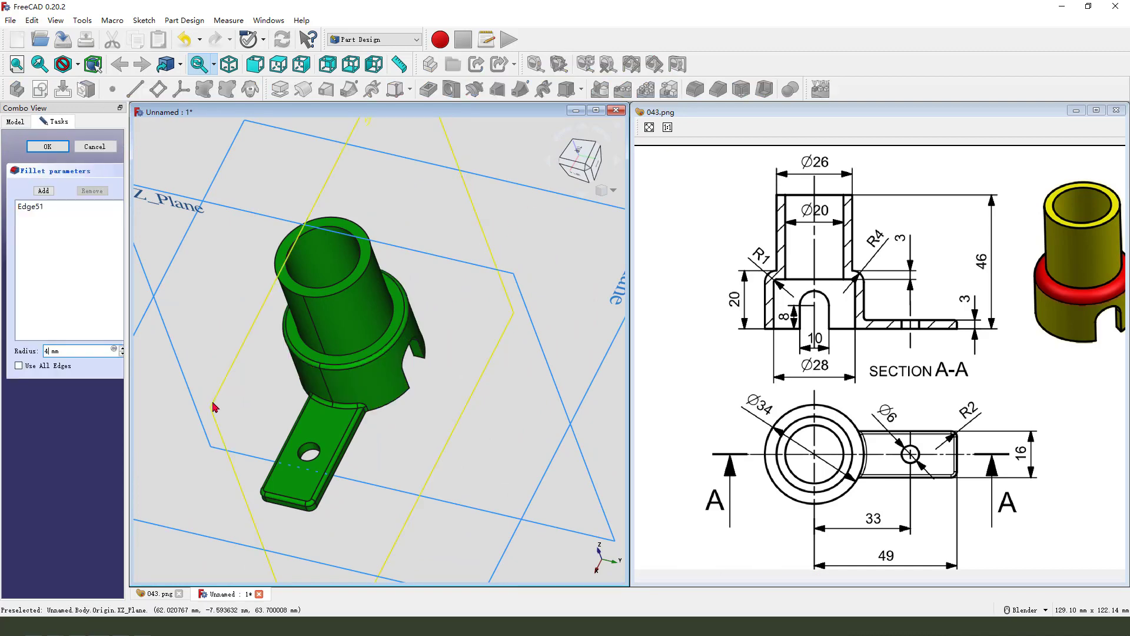
pyautogui.press('Return')
pyautogui.click(592, 328)
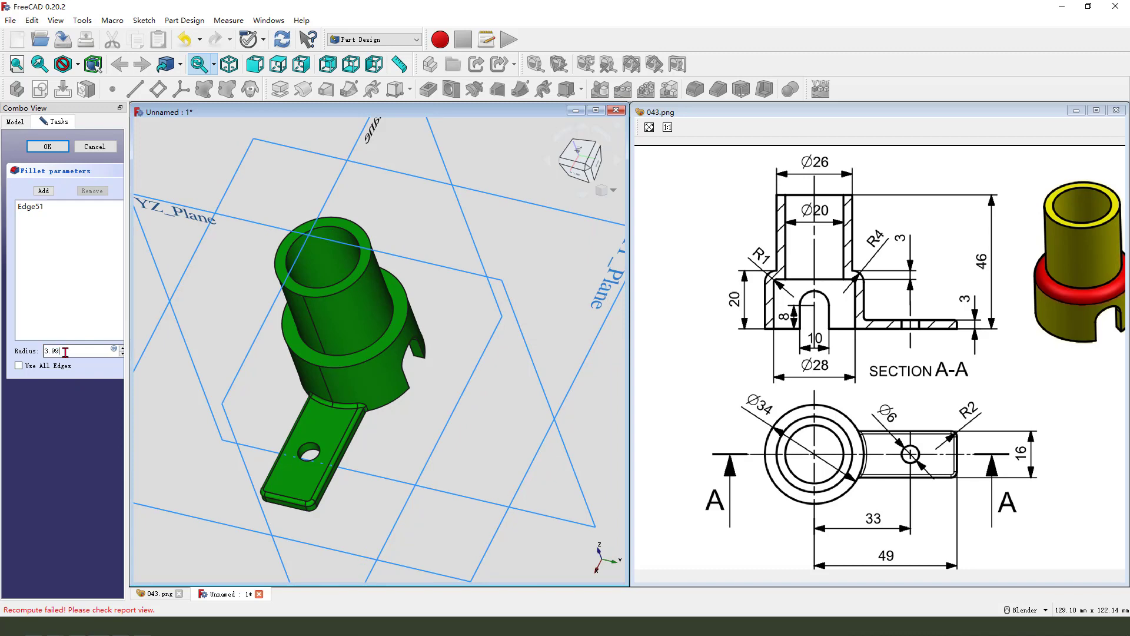
pyautogui.write('3.99')
pyautogui.press('Return')
pyautogui.moveTo(383, 359); pyautogui.dragTo(338, 333, button='middle')
# - Hide the Origin planes, fit the part in view, and maximise the 3D view
pyautogui.click(15, 120)
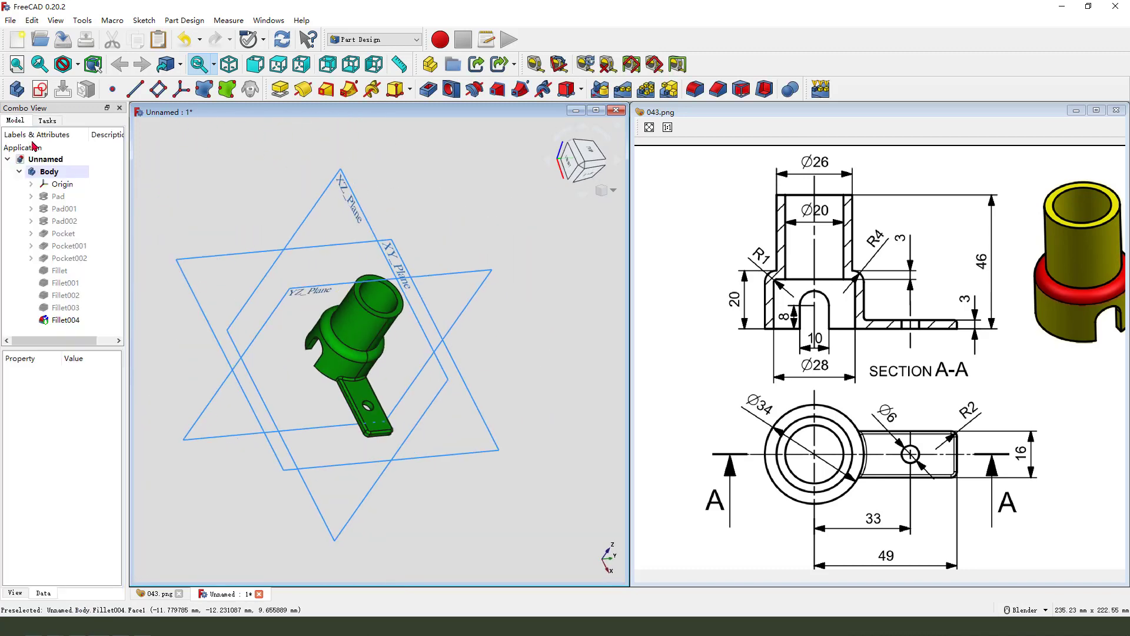
pyautogui.click(62, 184)
pyautogui.press('space')
pyautogui.press('v')
pyautogui.press('f')
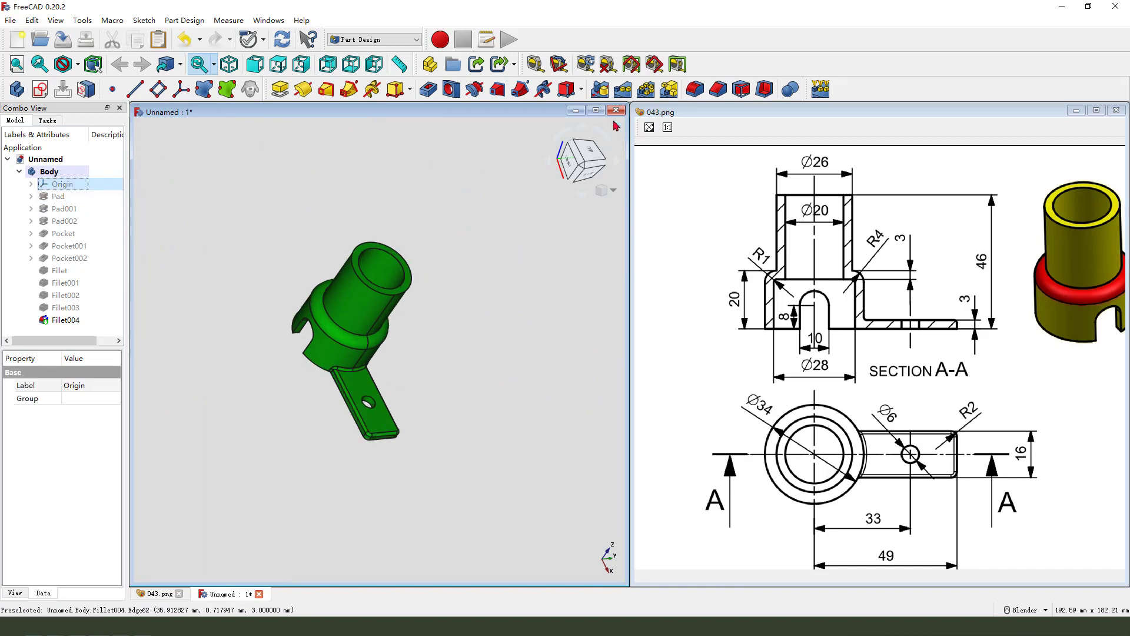
pyautogui.click(595, 111)
pyautogui.moveTo(663, 353); pyautogui.dragTo(724, 304, button='middle')
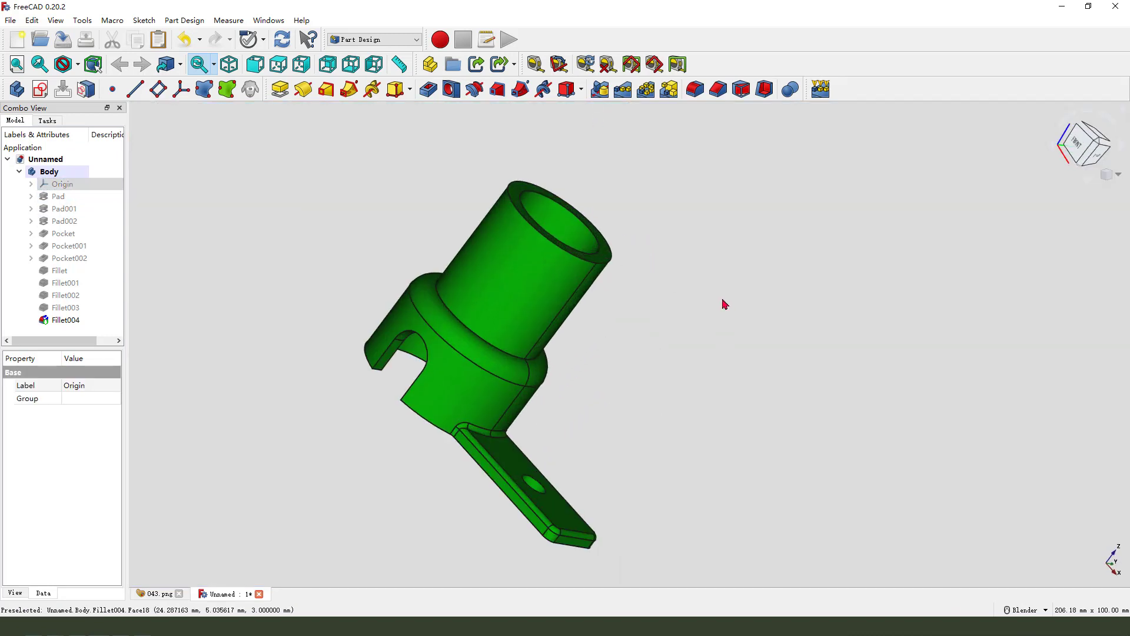
# - Set the Body's shape colour to yellow through its appearance properties
pyautogui.click(62, 175)
pyautogui.rightClick(62, 174)
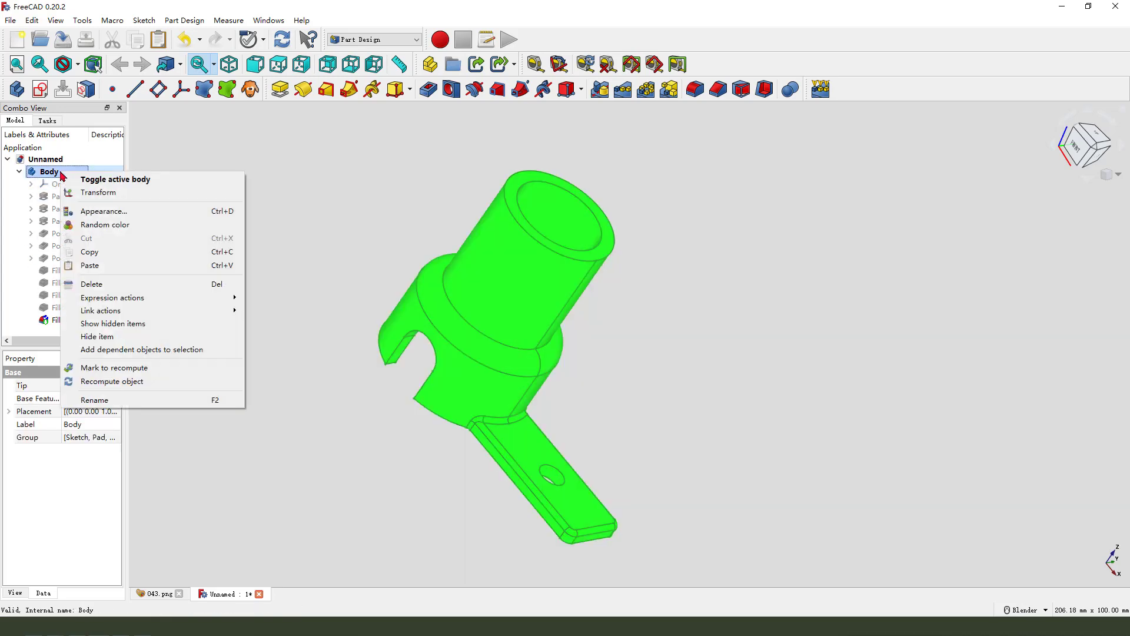
pyautogui.click(110, 213)
pyautogui.click(100, 254)
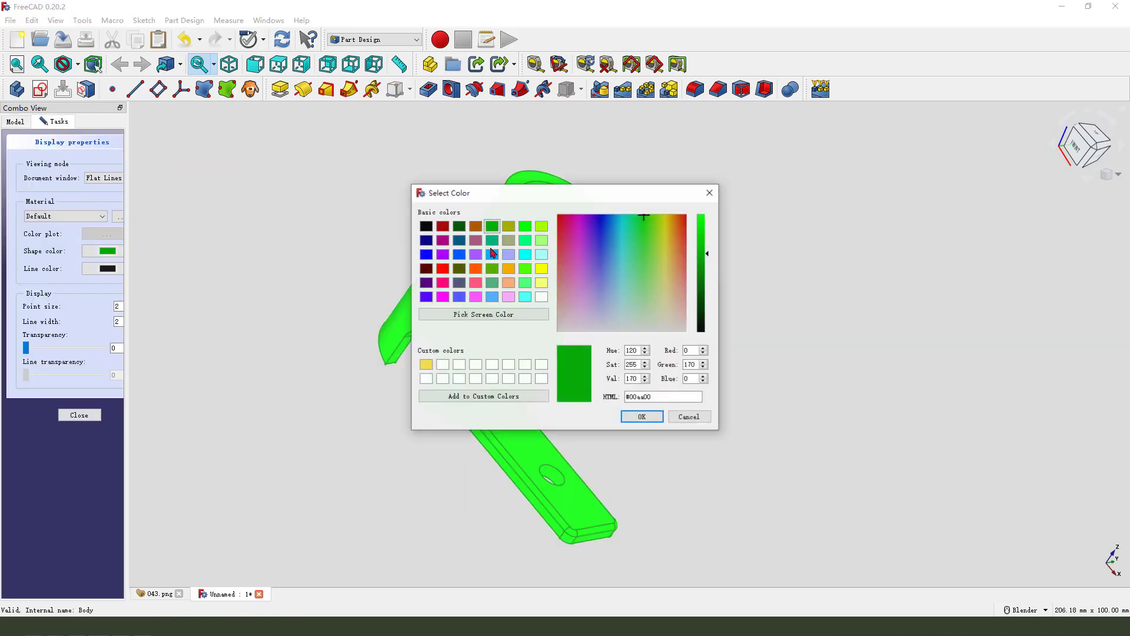
pyautogui.click(537, 266)
pyautogui.click(645, 415)
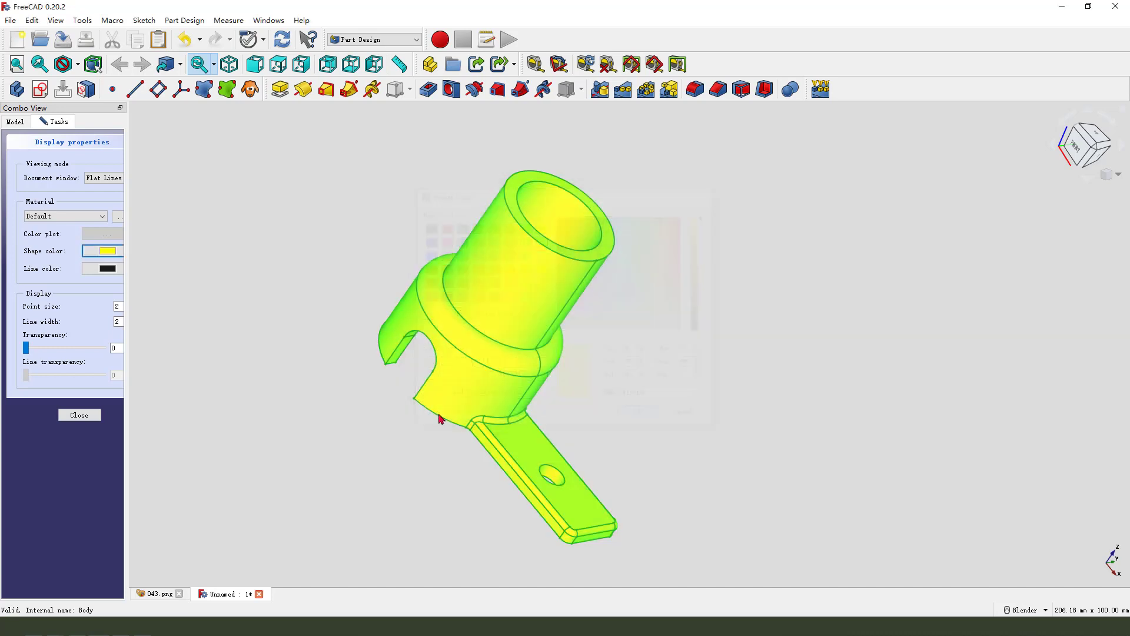
pyautogui.click(79, 415)
pyautogui.click(337, 373)
pyautogui.moveTo(338, 373); pyautogui.dragTo(386, 393, button='middle')
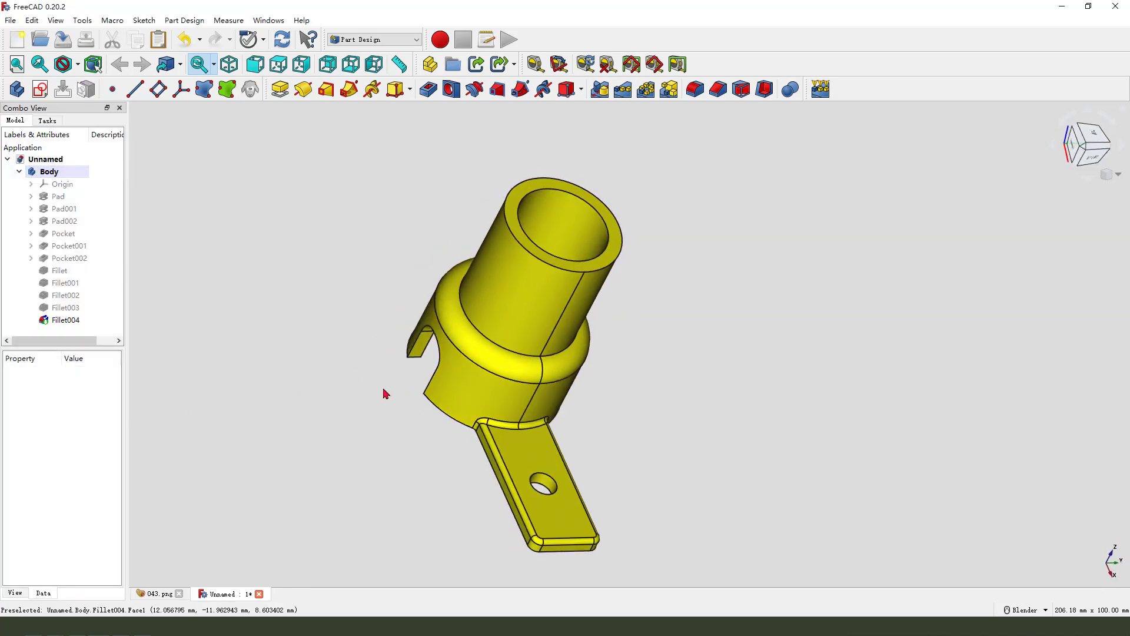
# - Use Set colors on Fillet004 to pick the tab face, its corner fillet and both side strips
pyautogui.rightClick(67, 323)
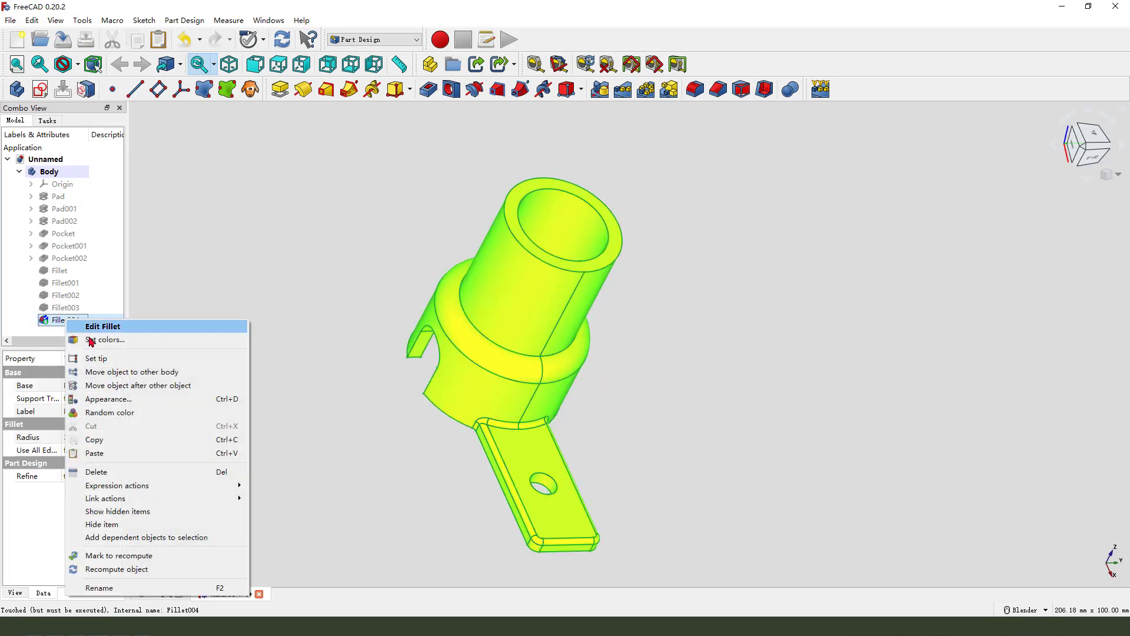
pyautogui.click(93, 339)
pyautogui.moveTo(363, 308); pyautogui.dragTo(494, 360, button='middle')
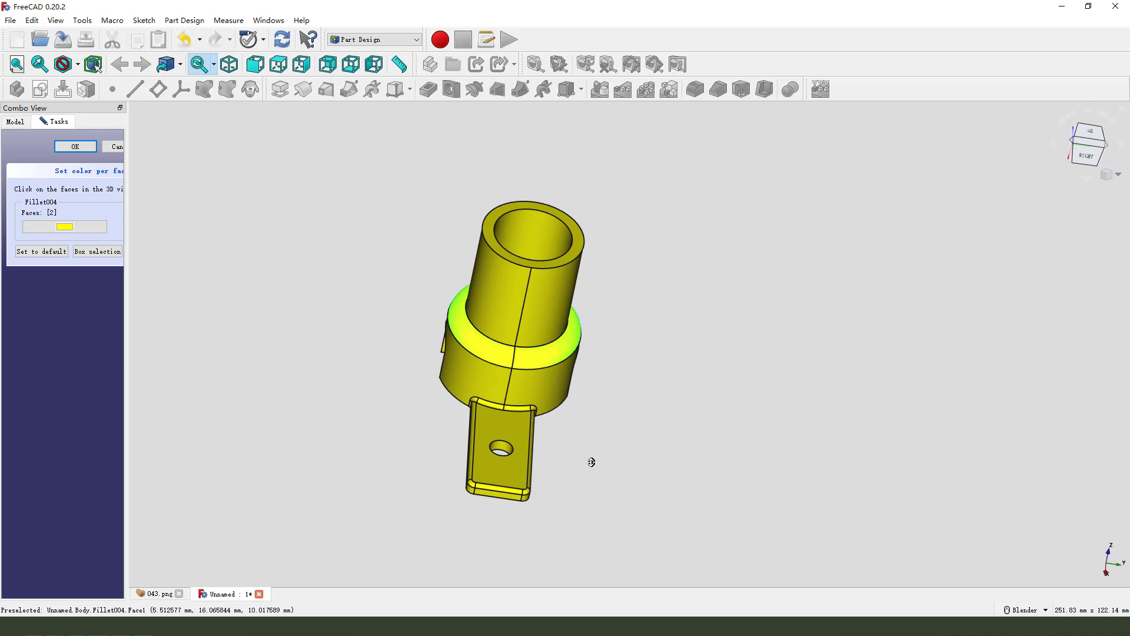
pyautogui.scroll(3, 591, 462)
pyautogui.click(454, 494)
pyautogui.scroll(2, 399, 555)
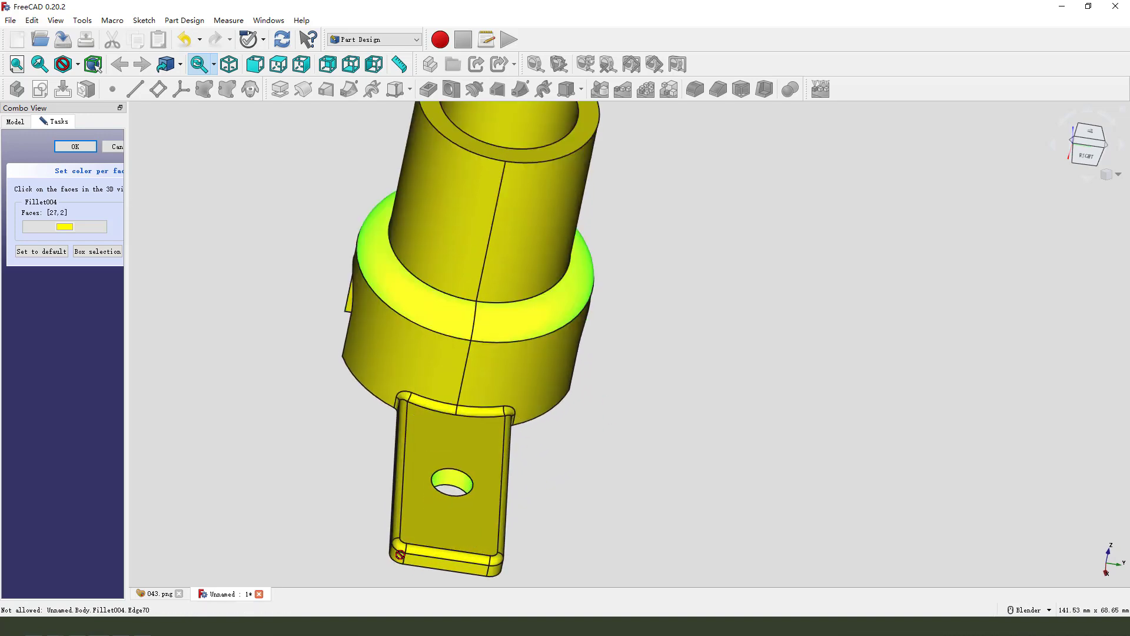
pyautogui.scroll(1, 399, 554)
pyautogui.click(396, 563)
pyautogui.click(391, 535)
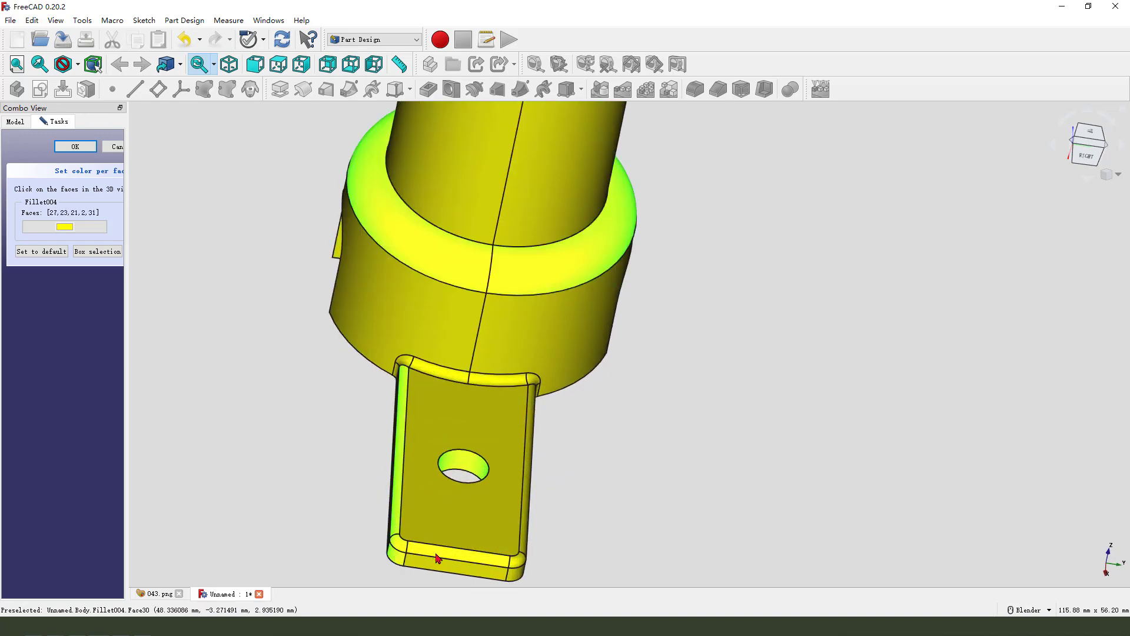
pyautogui.click(523, 533)
pyautogui.moveTo(567, 443); pyautogui.dragTo(590, 457, button='middle')
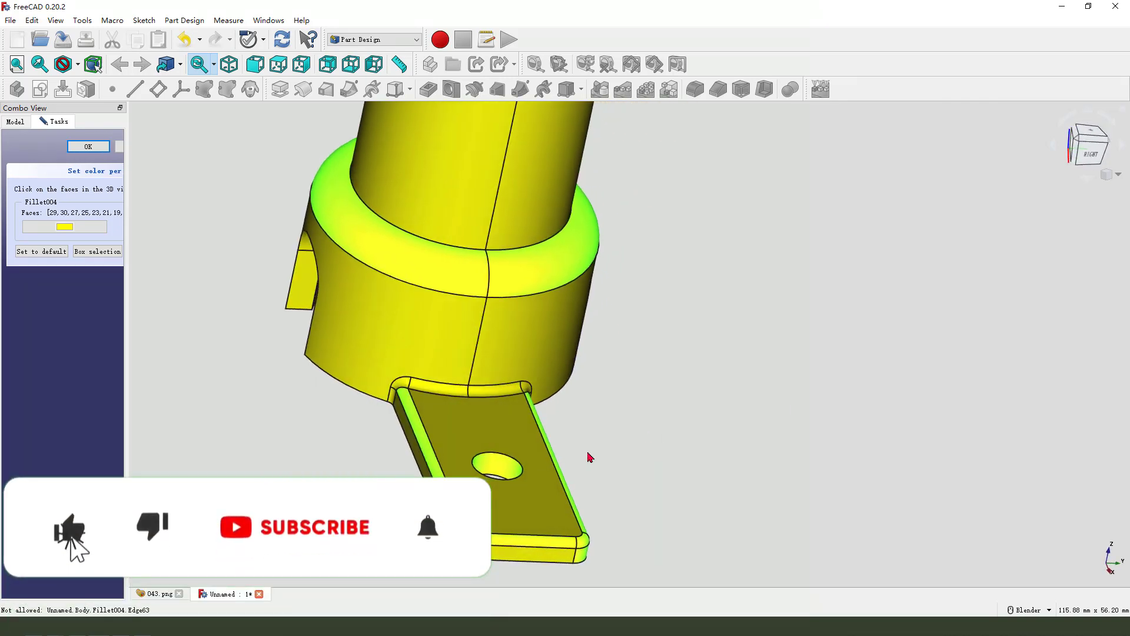
pyautogui.scroll(-3, 496, 467)
# - Colour the picked faces red and confirm the face colouring
pyautogui.click(81, 232)
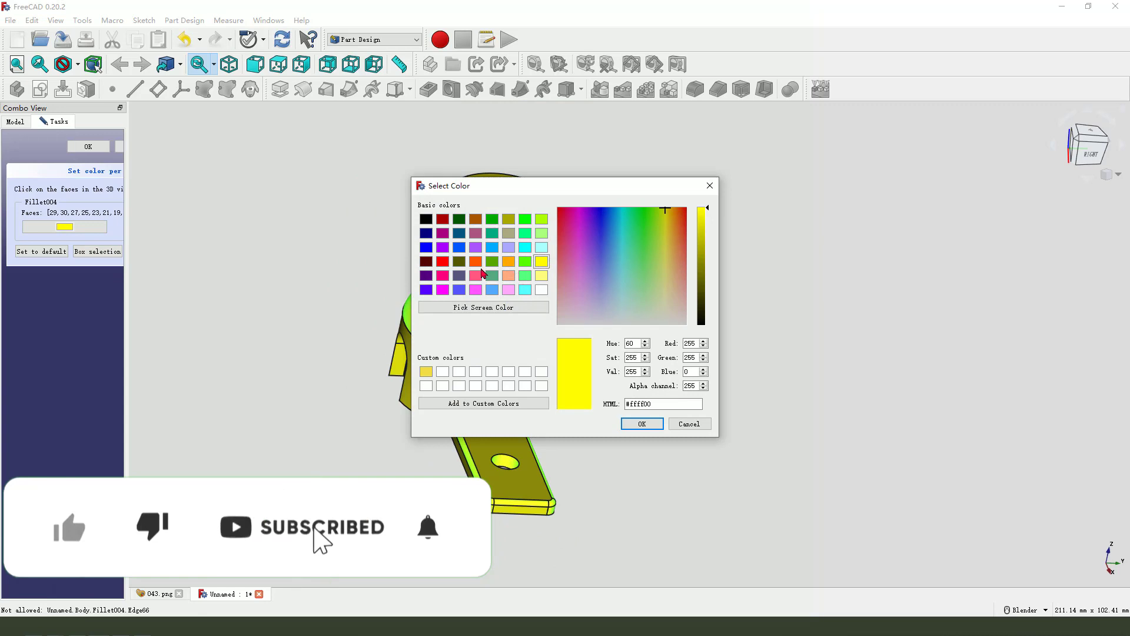
pyautogui.click(442, 261)
pyautogui.click(642, 423)
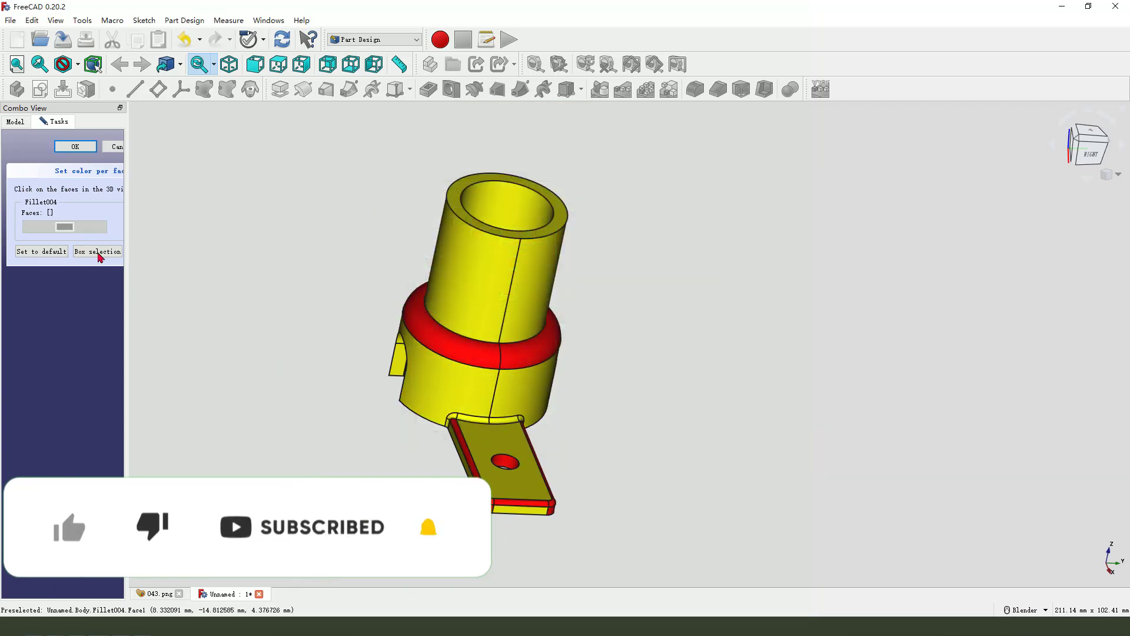
pyautogui.click(80, 150)
pyautogui.moveTo(336, 343); pyautogui.dragTo(533, 357, button='middle')
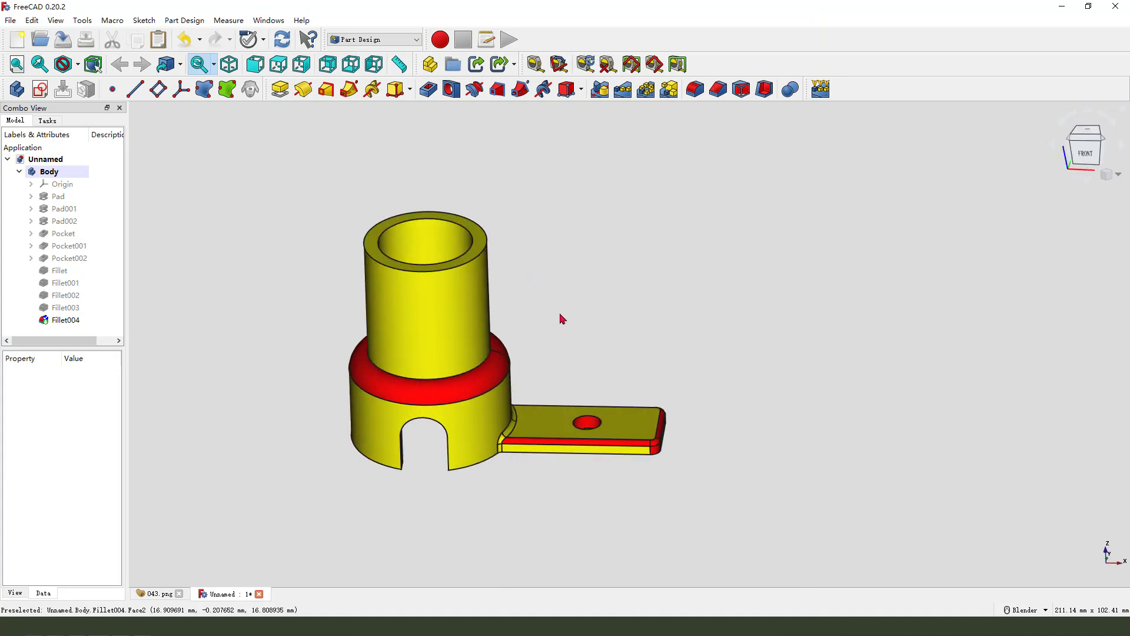